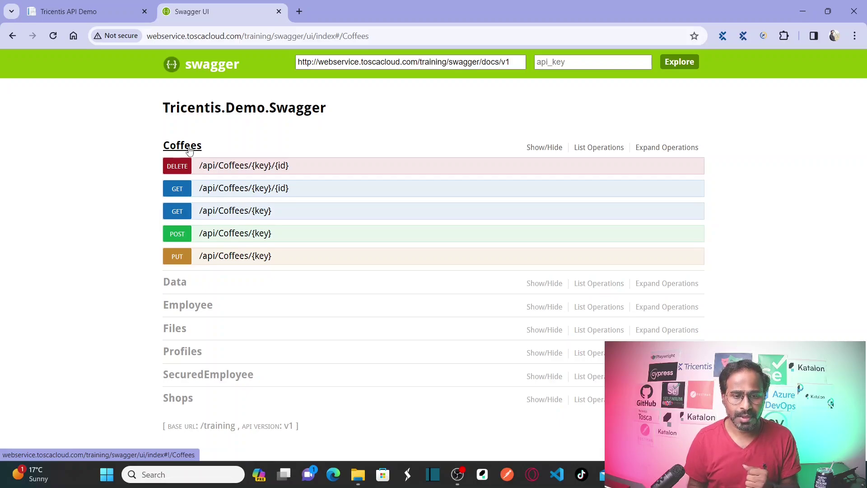
# Collapse the Coffees group and examine the operations offered under Employee, Profiles and Shops, collapsing each one again.
pyautogui.click(188, 149)
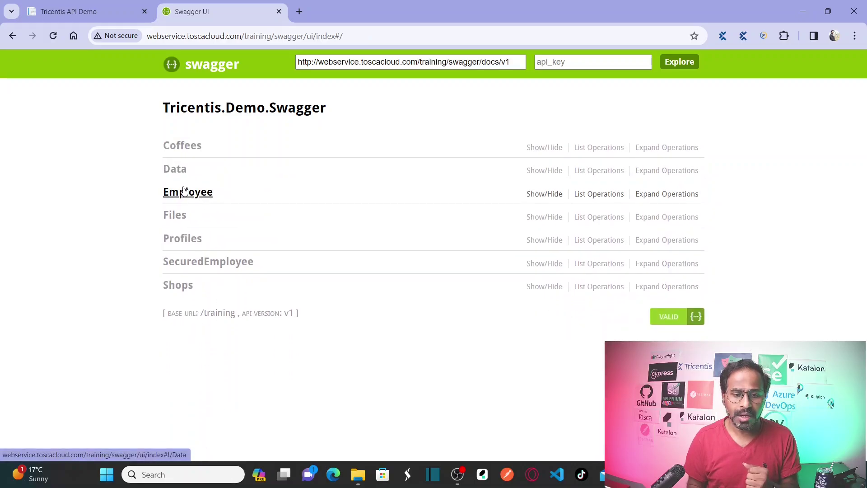
pyautogui.click(185, 190)
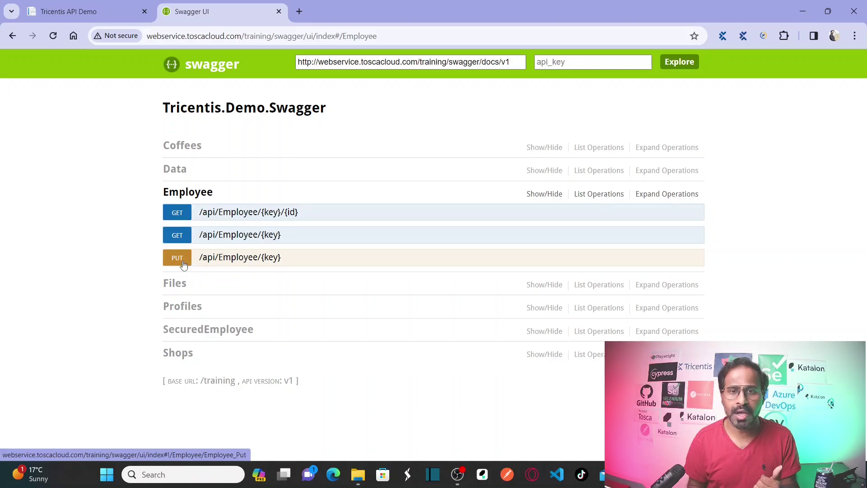
pyautogui.click(188, 193)
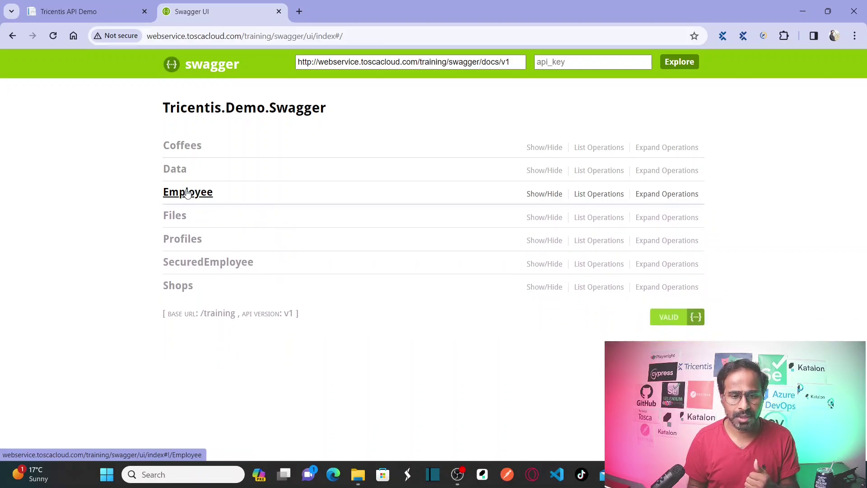
pyautogui.click(180, 239)
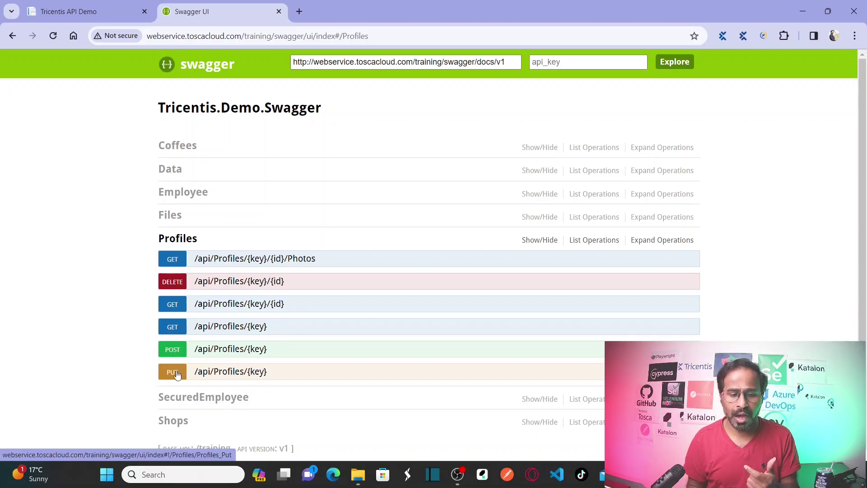
pyautogui.click(178, 238)
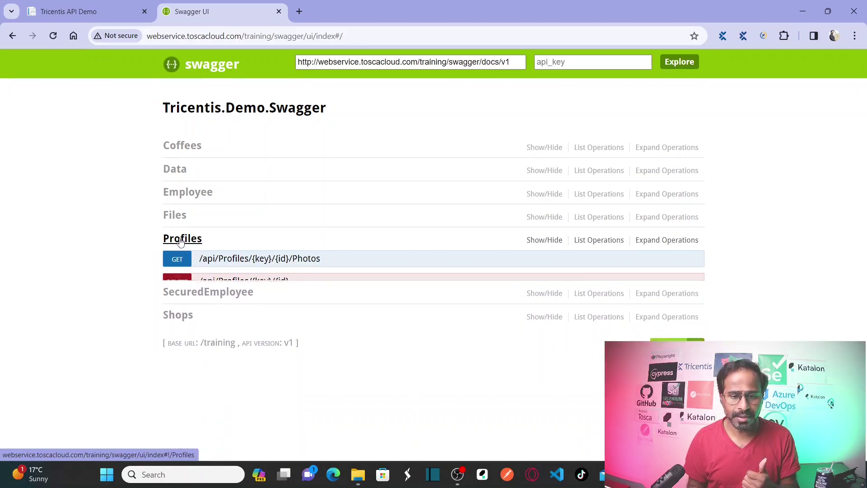
pyautogui.click(178, 288)
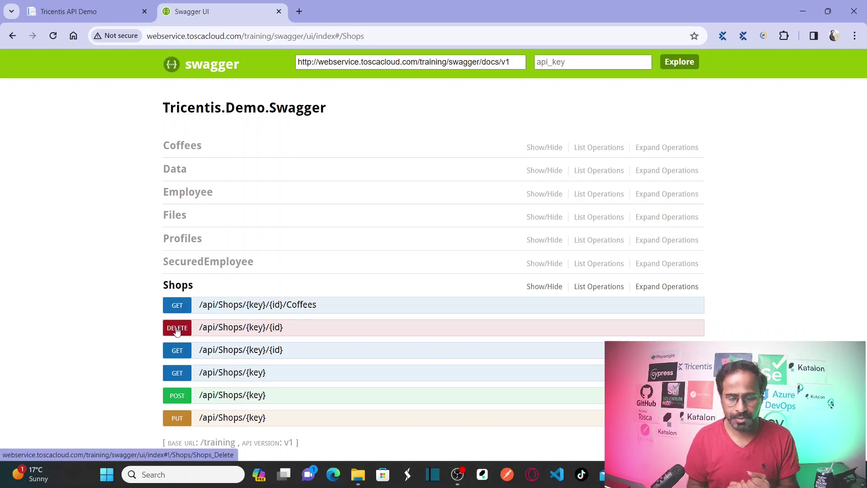
pyautogui.click(178, 293)
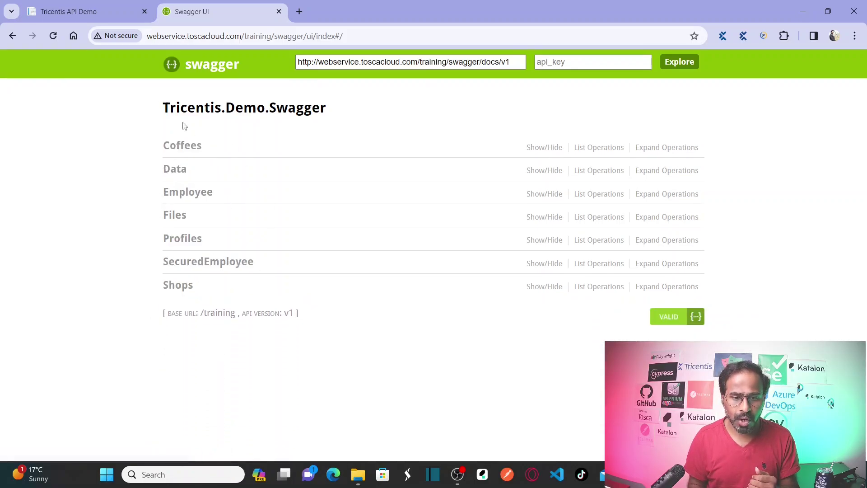
# Compare the operations listed under the Coffees, Data and Employee groups, and collapse all three again.
pyautogui.click(185, 147)
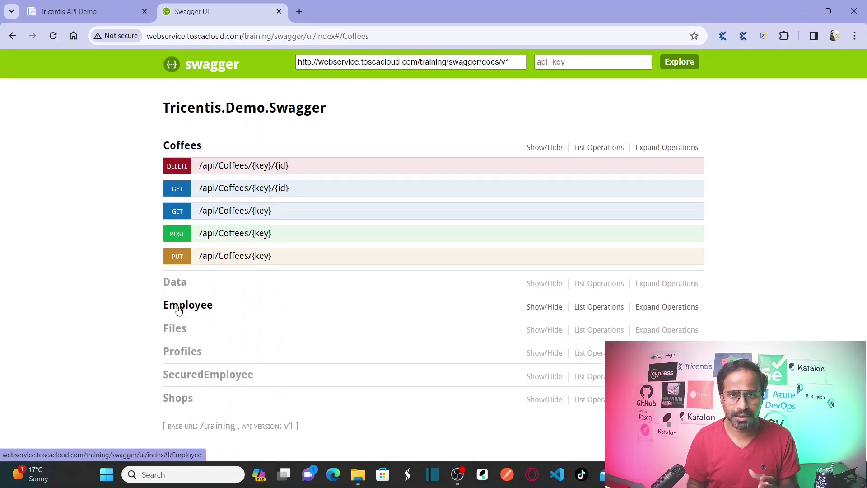
pyautogui.click(173, 283)
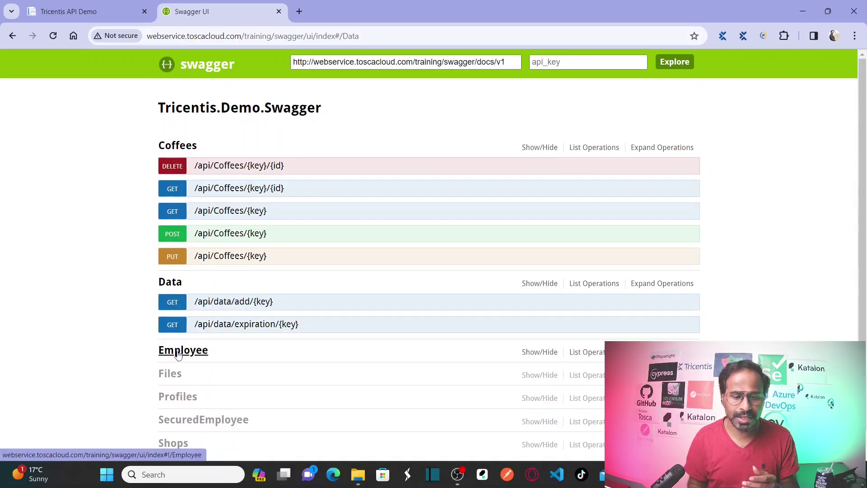
pyautogui.click(179, 355)
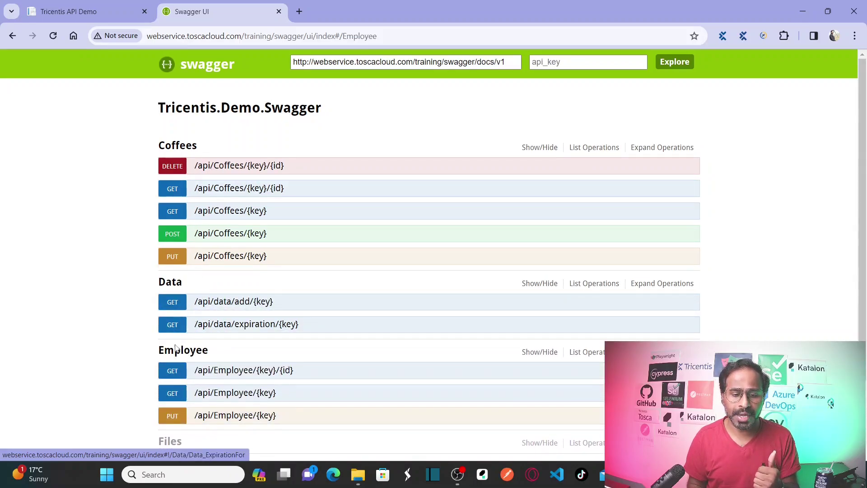
pyautogui.click(177, 350)
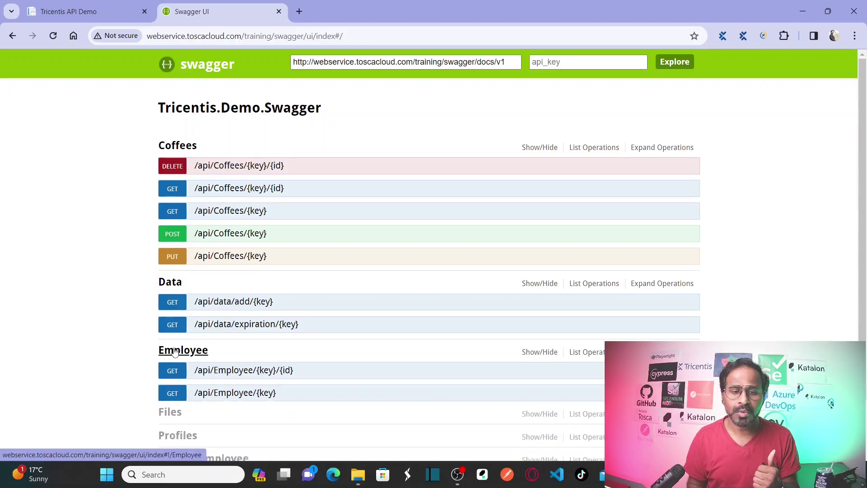
pyautogui.click(170, 283)
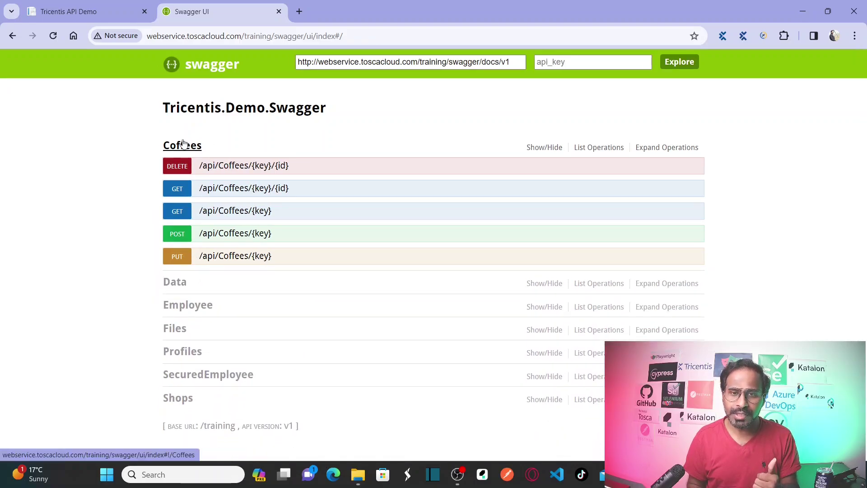
pyautogui.click(183, 146)
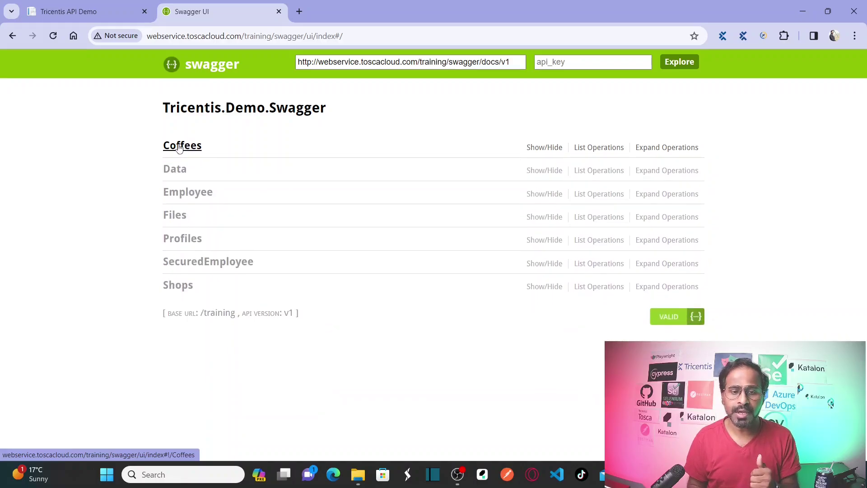
# Expand the Coffees group and open the details of its POST /api/Coffees/{key} operation down to the parameters.
pyautogui.click(180, 148)
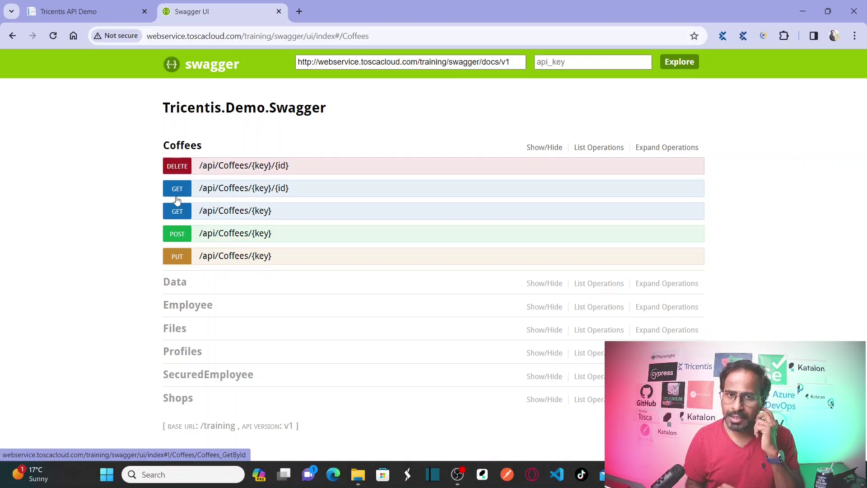
pyautogui.click(177, 234)
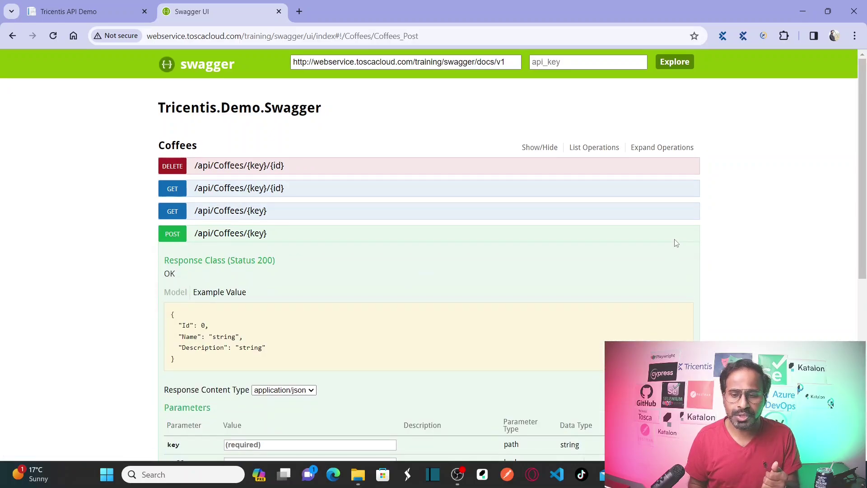
pyautogui.scroll(-3, 782, 210)
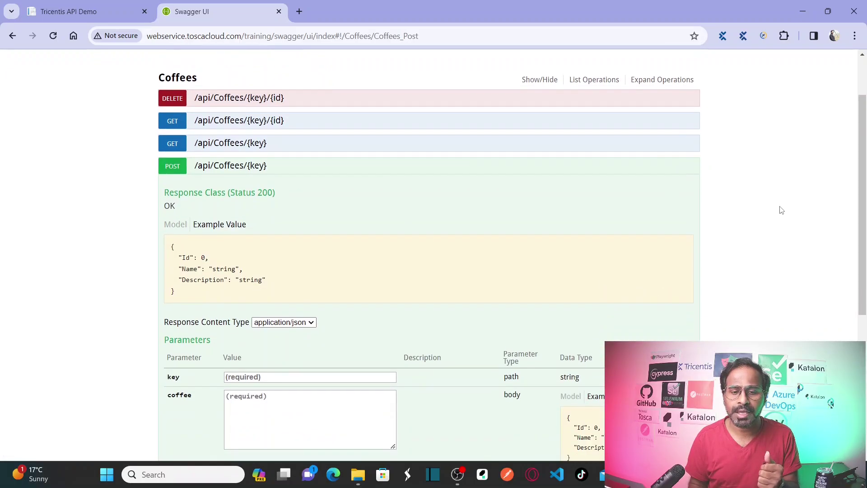
pyautogui.scroll(-1, 780, 209)
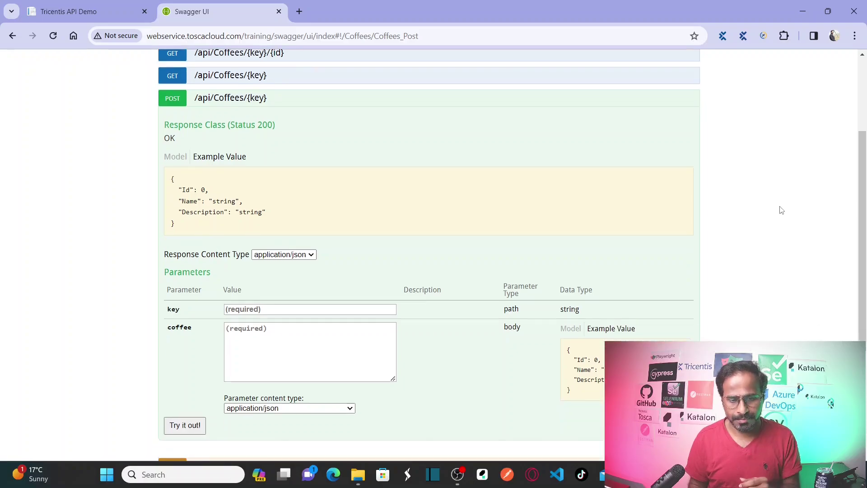
# Fill the required key parameter of the POST operation with the API key saved in the Notepad note.
pyautogui.click(273, 309)
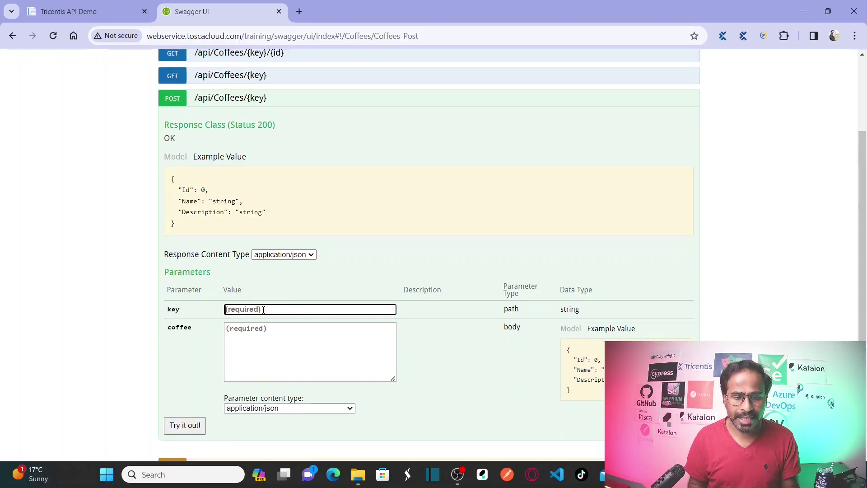
pyautogui.hotkey('alt', 'Tab')
pyautogui.press('Tab')
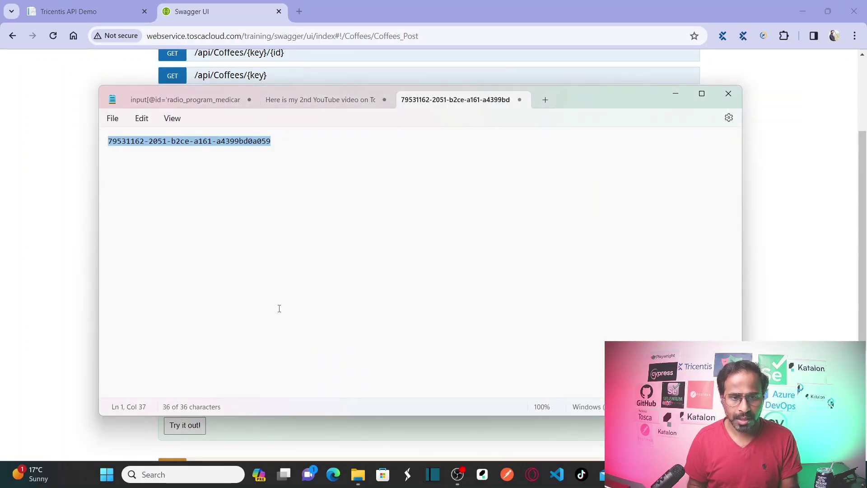
pyautogui.hotkey('alt', 'Tab')
pyautogui.hotkey('ctrl', 'v')
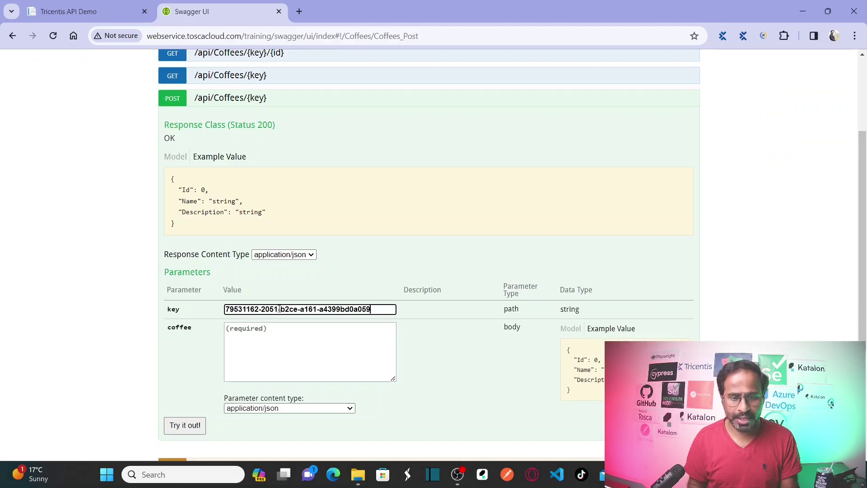
# Fill the coffee body parameter with the example JSON containing Id, Name and Description.
pyautogui.click(298, 329)
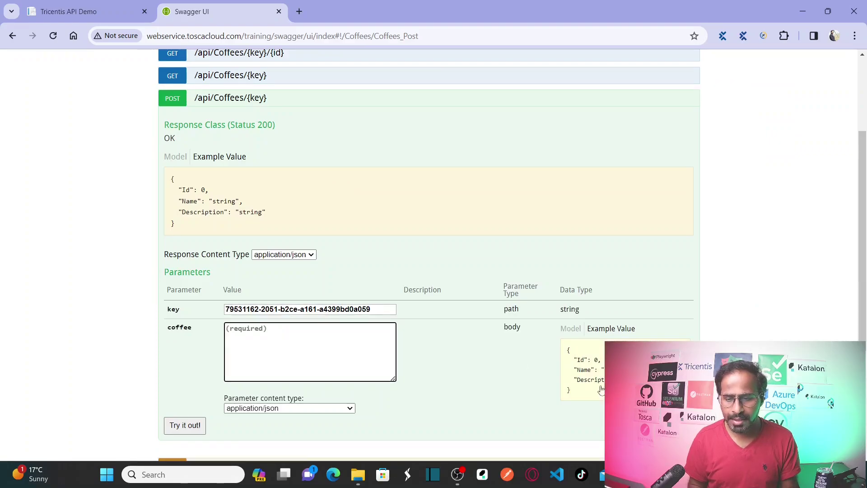
pyautogui.click(577, 396)
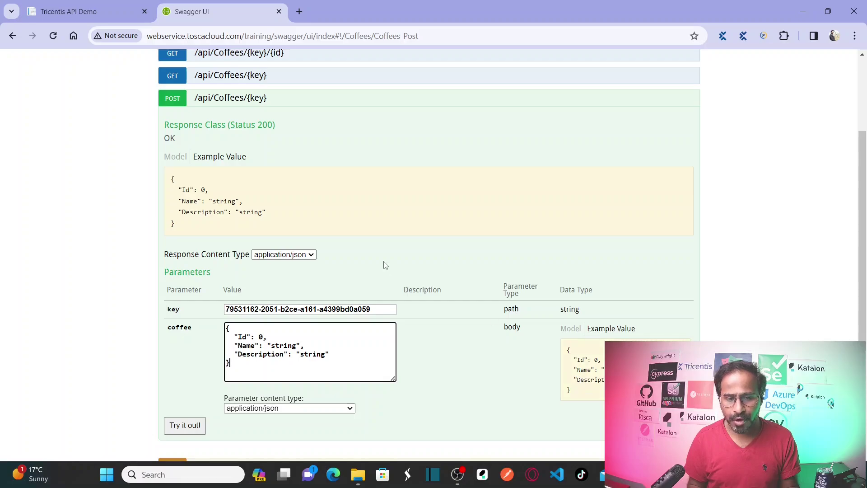
pyautogui.moveTo(185, 225); pyautogui.dragTo(169, 180)
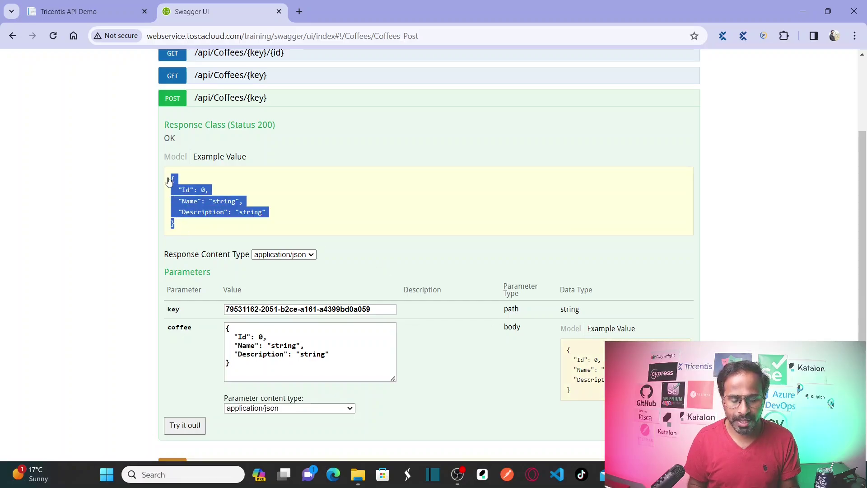
# Set the Id in the coffee request body to 1.
pyautogui.click(257, 365)
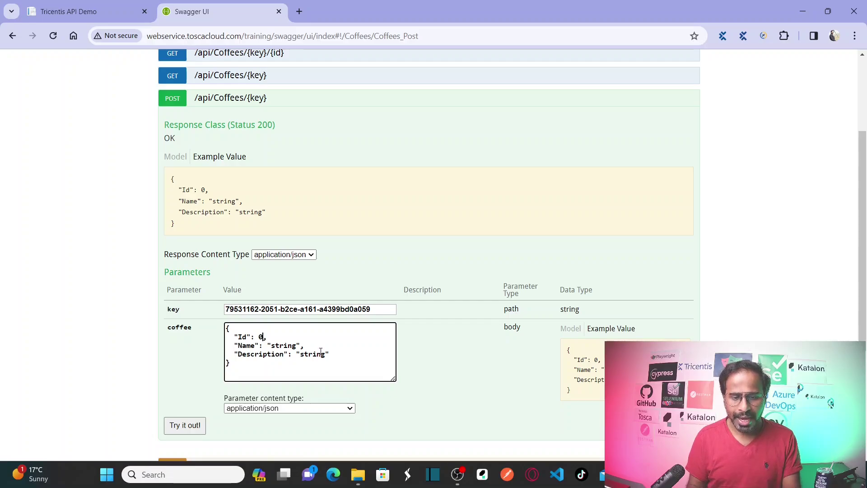
pyautogui.press('BackSpace')
pyautogui.write('1')
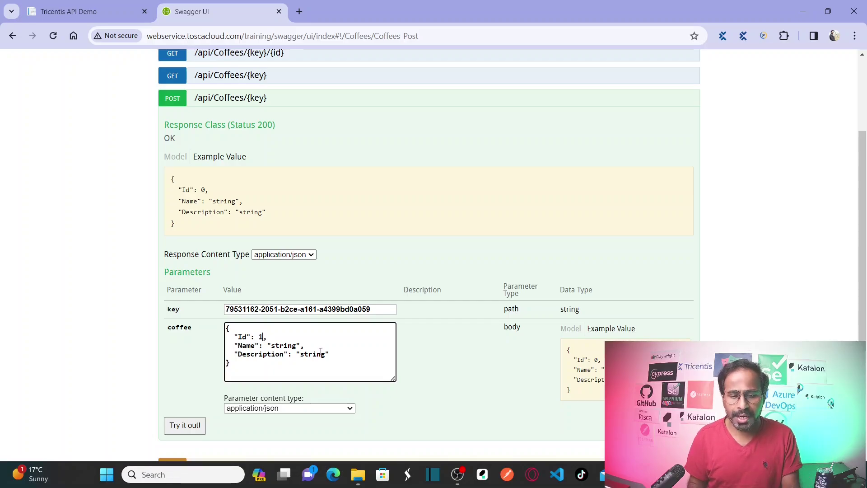
# Replace the Name placeholder in the coffee request body with "Chacolate Mocha".
pyautogui.press('Down')
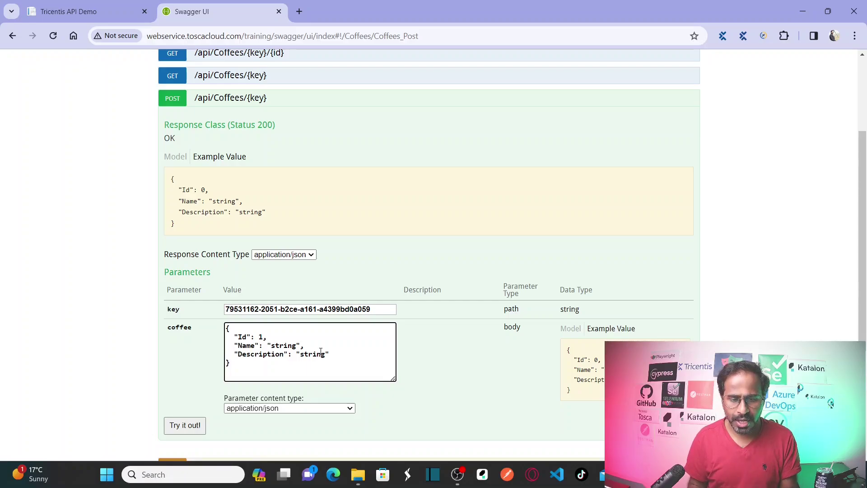
pyautogui.hotkey('ctrl', 'shift', 'Right')
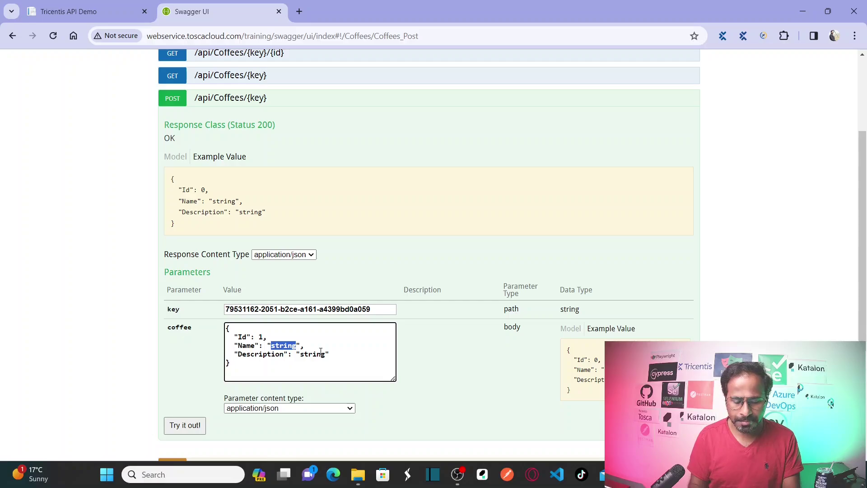
pyautogui.write('CHacol')
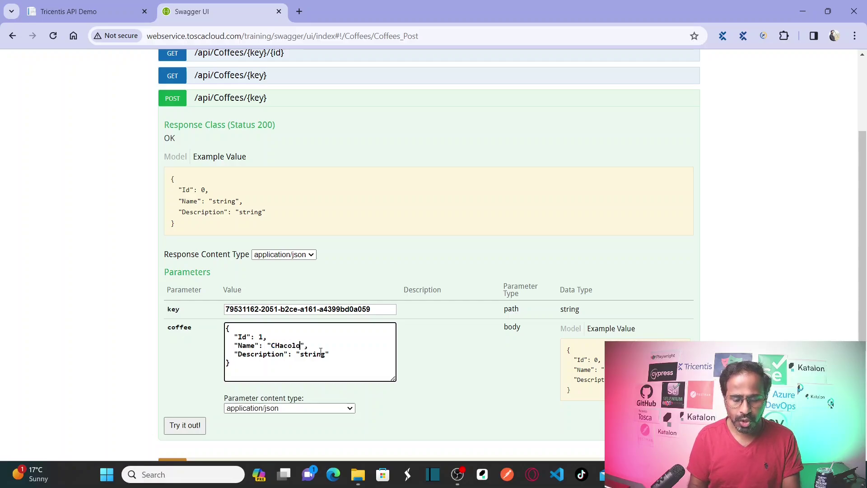
pyautogui.write('ate')
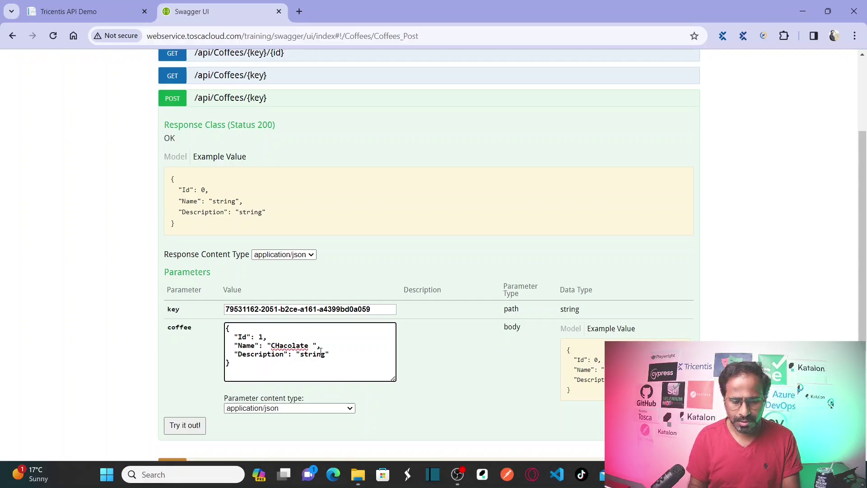
pyautogui.press('Left')
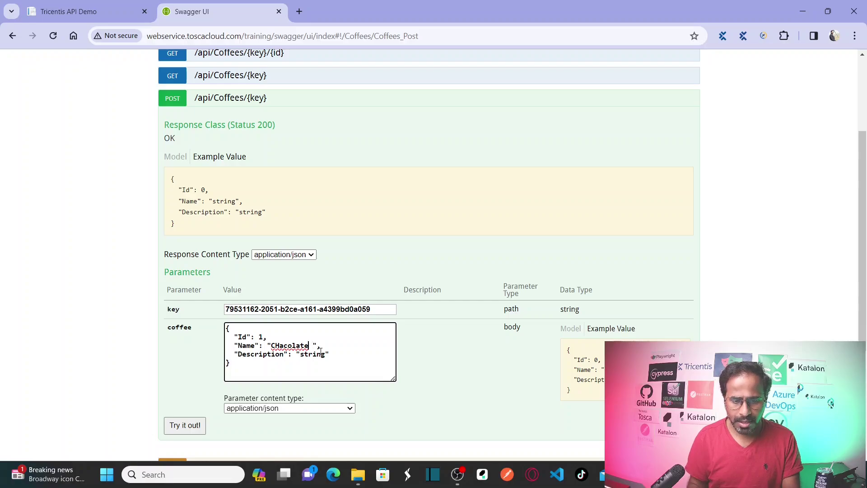
pyautogui.press('BackSpace')
pyautogui.write('h')
pyautogui.press('Right')
pyautogui.press('Right')
pyautogui.press('Right')
pyautogui.press('Right')
pyautogui.press('Right')
pyautogui.press('Right')
pyautogui.press('Right')
pyautogui.press('Right')
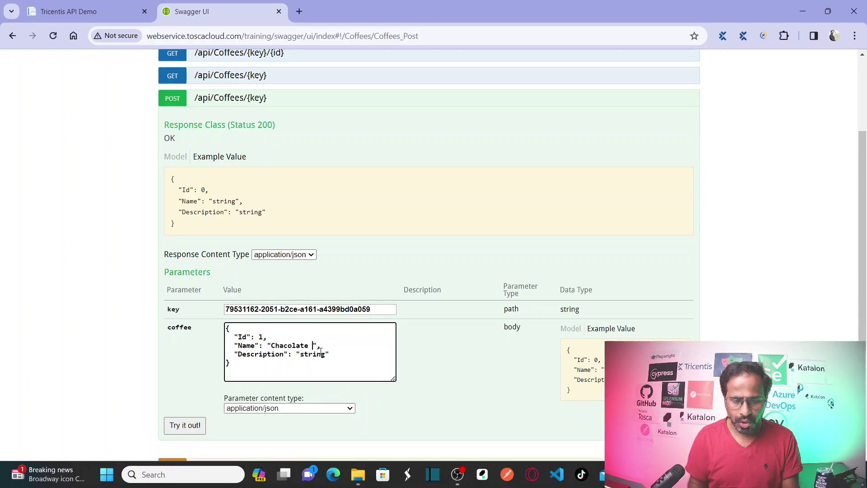
pyautogui.write('Mocha')
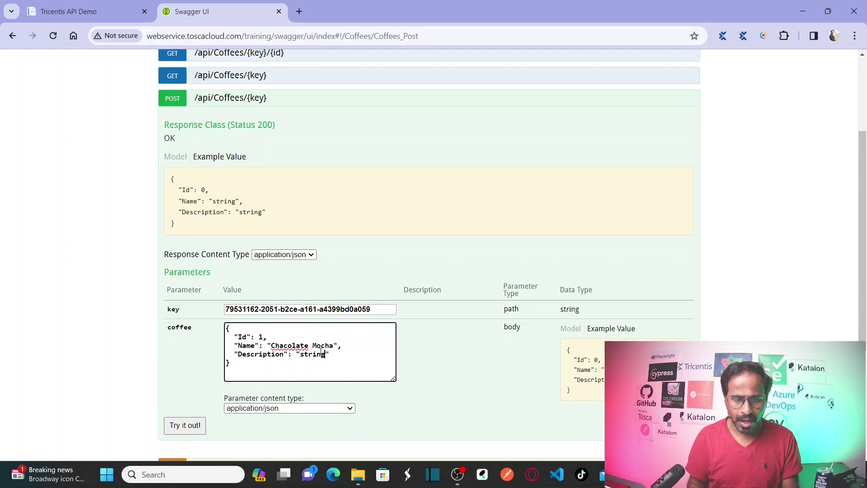
# Correct the misspelled first word of the coffee's Name to "Chocolate" using the spelling suggestion.
pyautogui.doubleClick(321, 354)
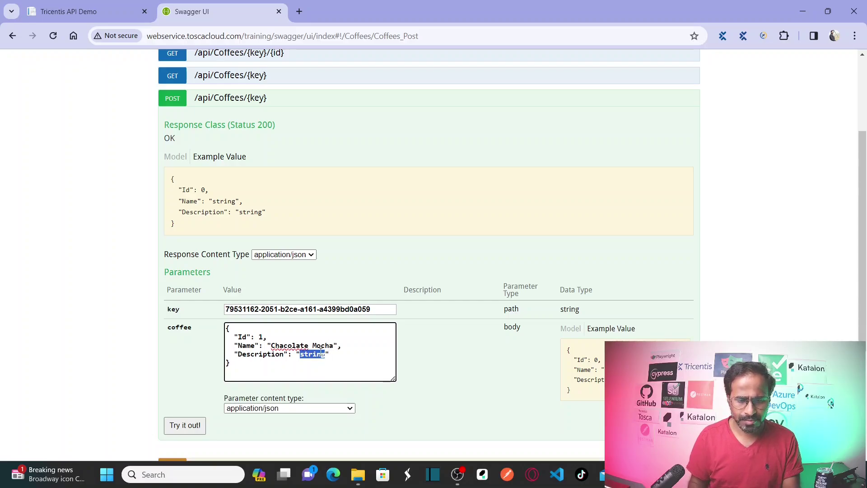
pyautogui.click(286, 345)
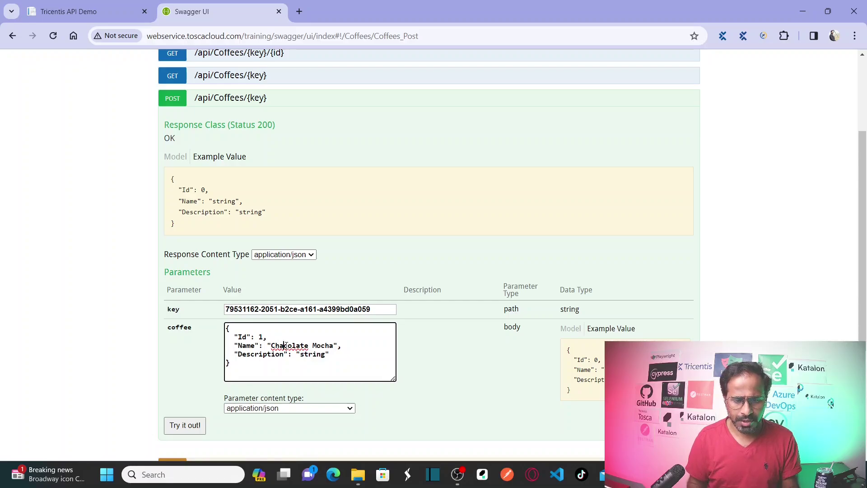
pyautogui.rightClick(286, 345)
pyautogui.click(319, 120)
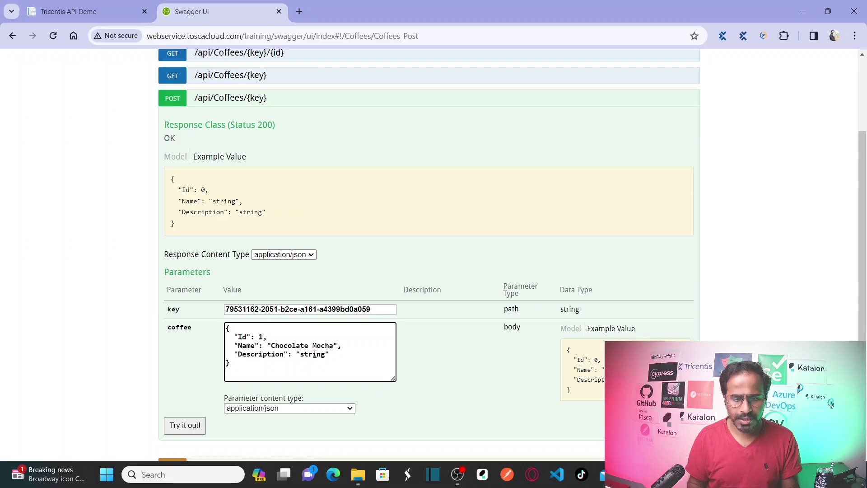
# Replace the Description placeholder in the coffee request body with "Very Delicious Sweet Coffee".
pyautogui.doubleClick(314, 355)
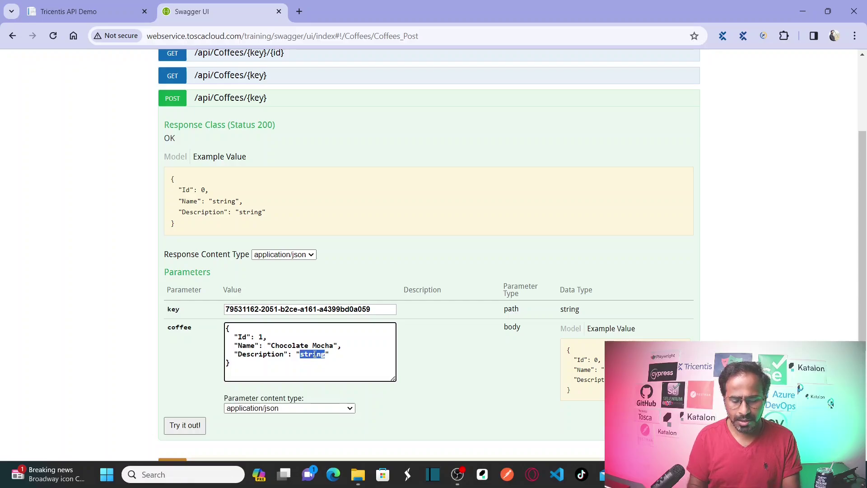
pyautogui.write('Very De')
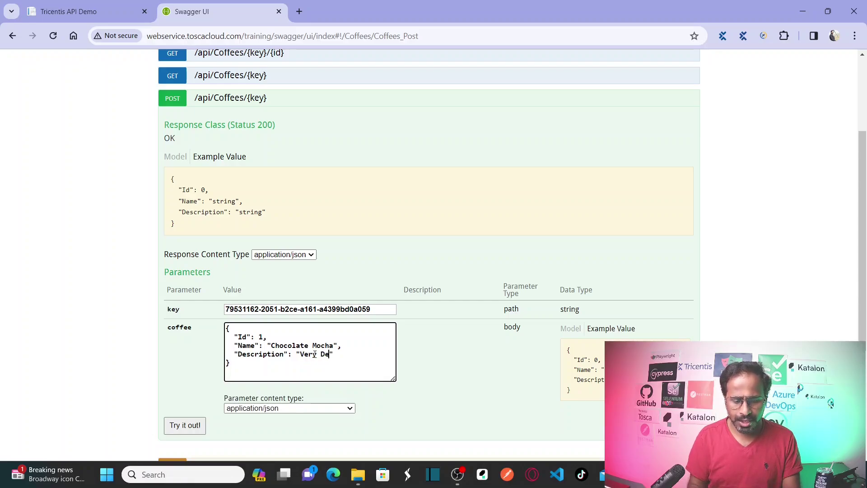
pyautogui.write('licious')
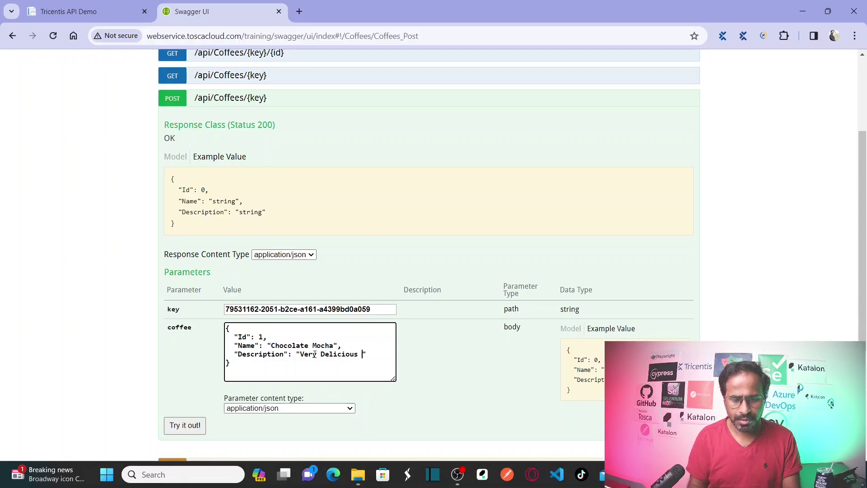
pyautogui.write(' Sweet Coffee')
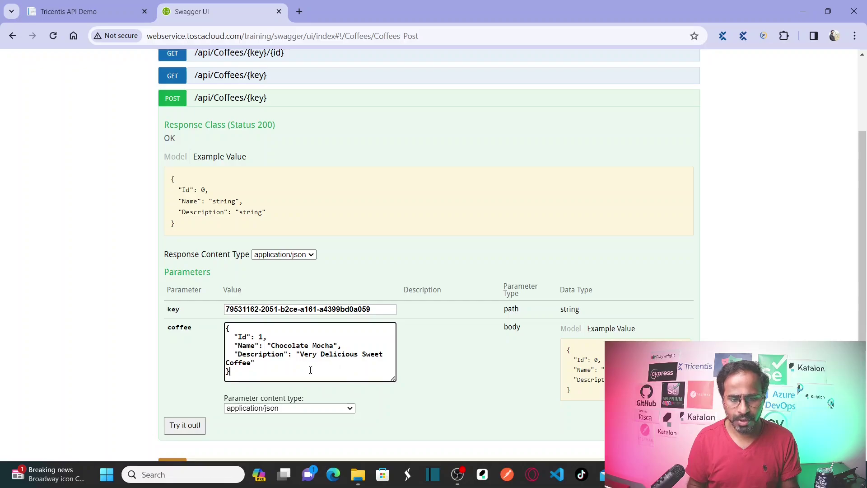
# Check the POST key parameter against the access key saved in Notepad and the one on the Training Services page.
pyautogui.click(261, 309)
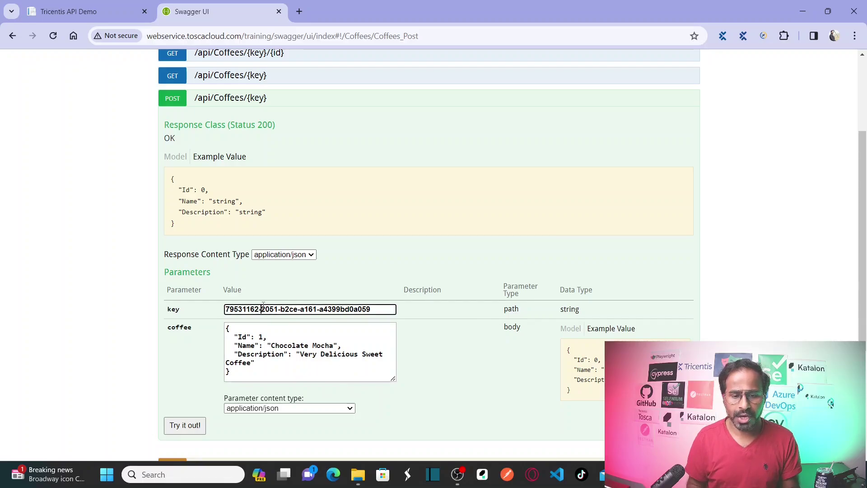
pyautogui.hotkey('ctrl', 'a')
pyautogui.hotkey('ctrl', 'c')
pyautogui.hotkey('alt', 'Tab')
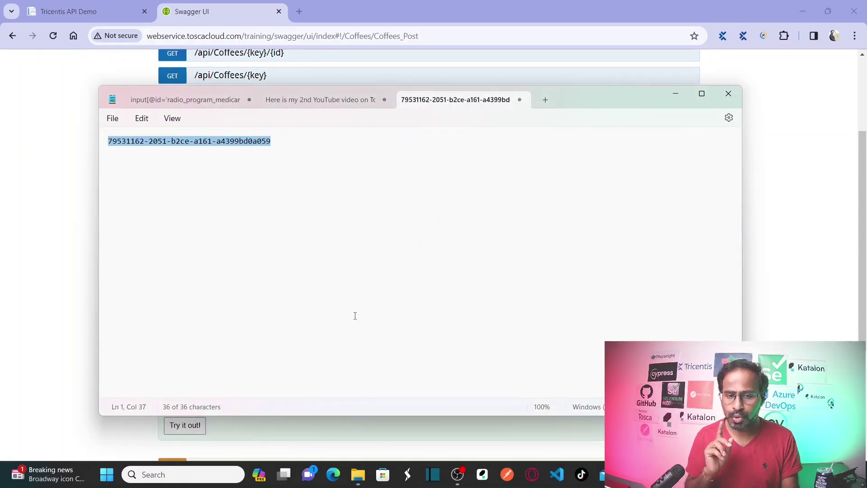
pyautogui.hotkey('alt', 'Tab')
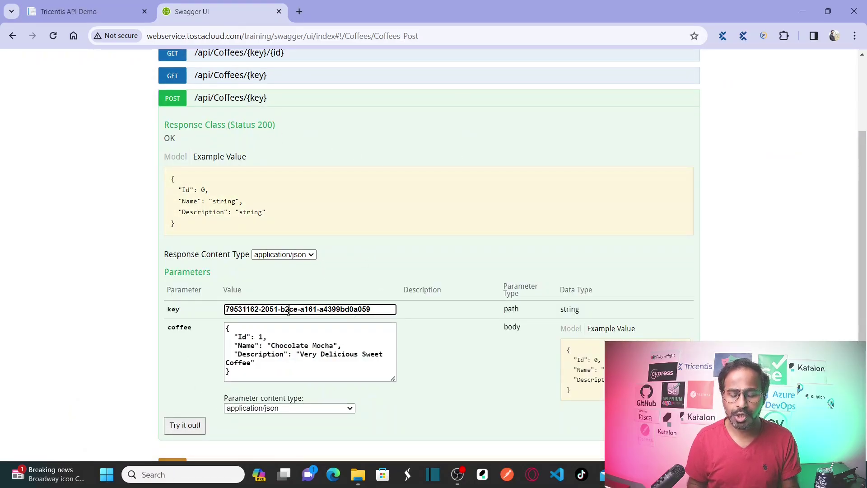
pyautogui.hotkey('alt', 'Tab')
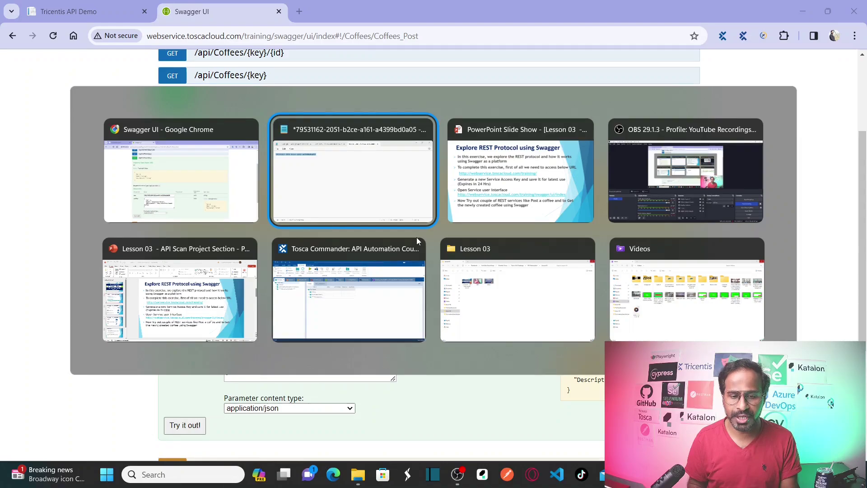
pyautogui.hotkey('alt', 'Tab')
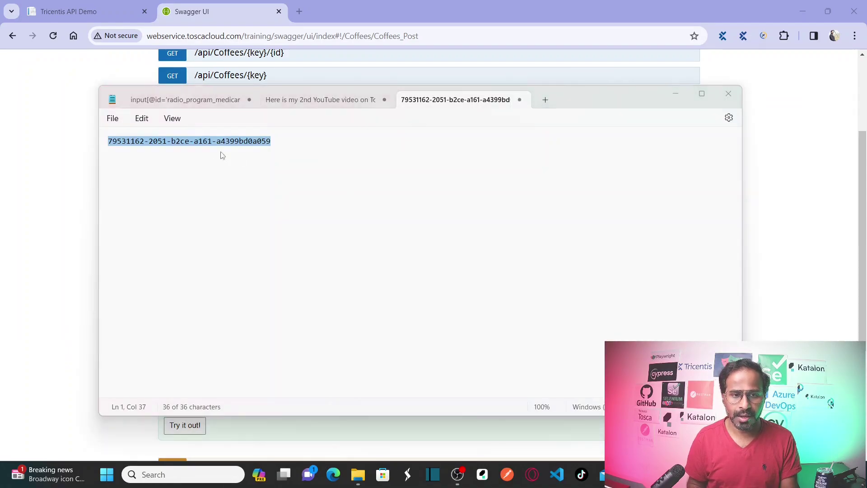
pyautogui.click(95, 18)
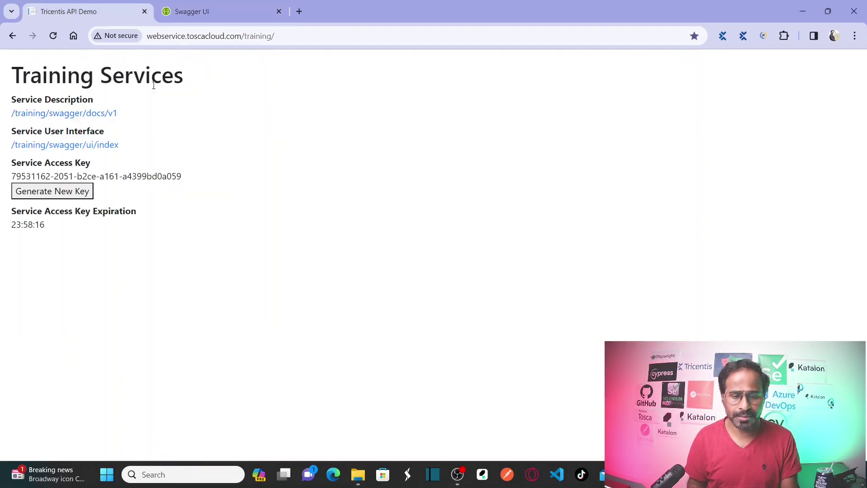
pyautogui.click(203, 14)
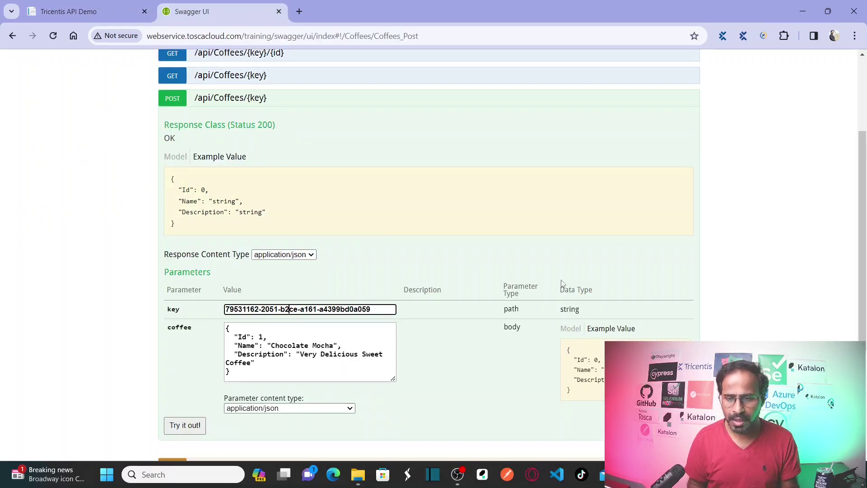
# Send the Coffees POST request to create the coffee and bring up its response.
pyautogui.scroll(-1, 821, 292)
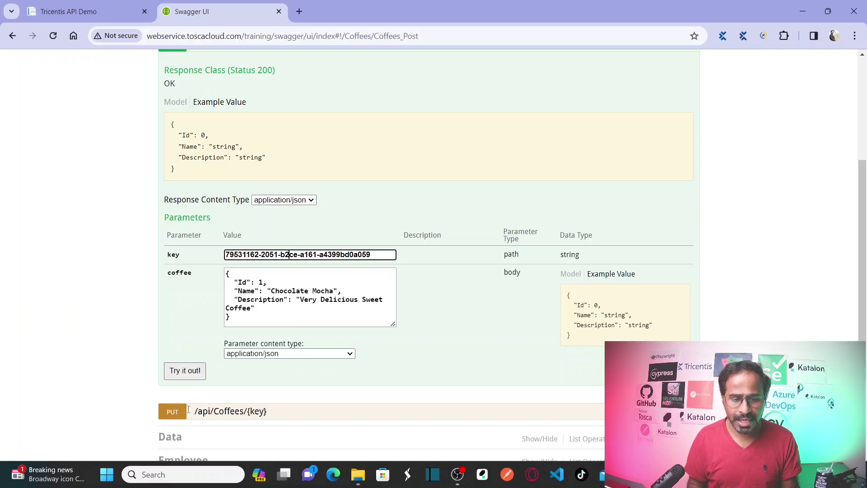
pyautogui.click(185, 374)
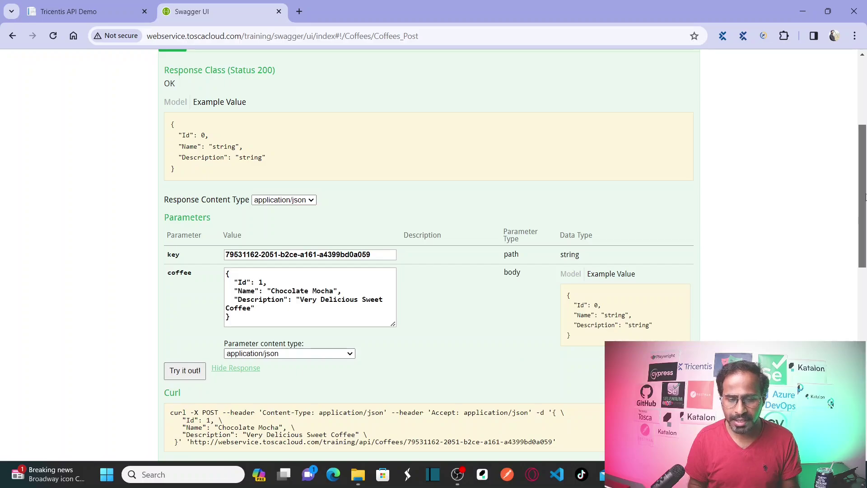
pyautogui.moveTo(865, 201); pyautogui.dragTo(852, 314)
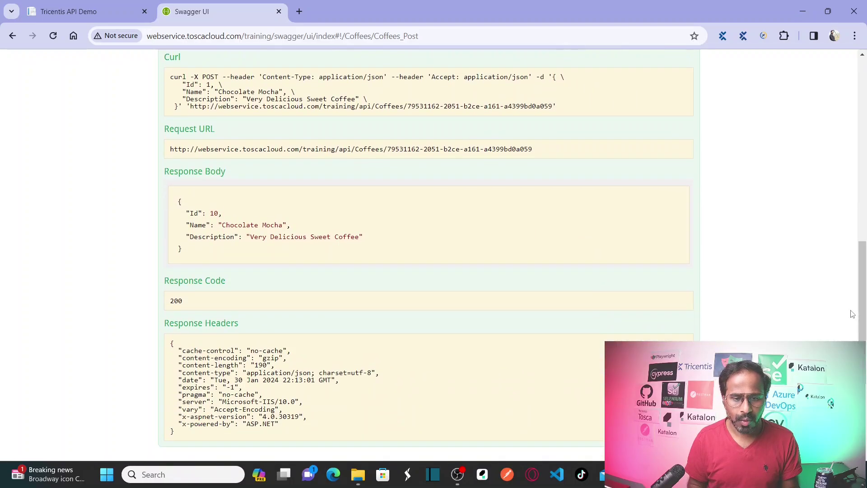
# Examine the POST response's body and status code, and compare the returned coffee fields with those in the request body.
pyautogui.moveTo(187, 210); pyautogui.dragTo(230, 220)
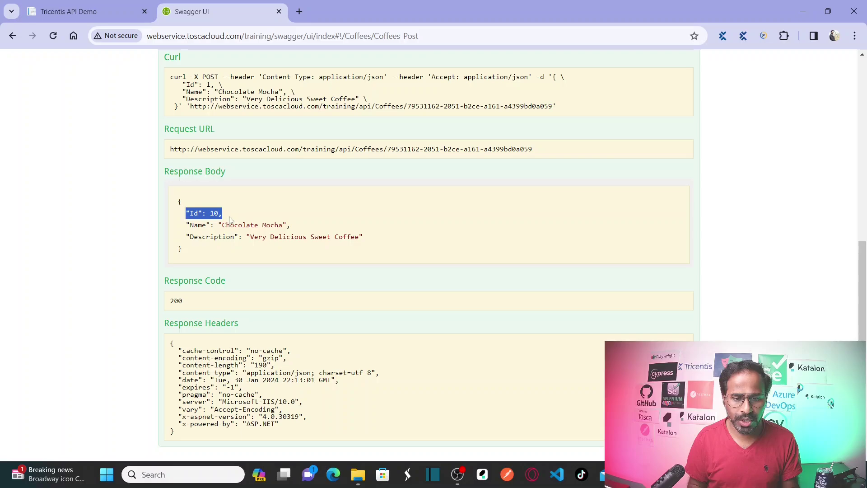
pyautogui.click(199, 224)
pyautogui.moveTo(189, 224); pyautogui.dragTo(384, 243)
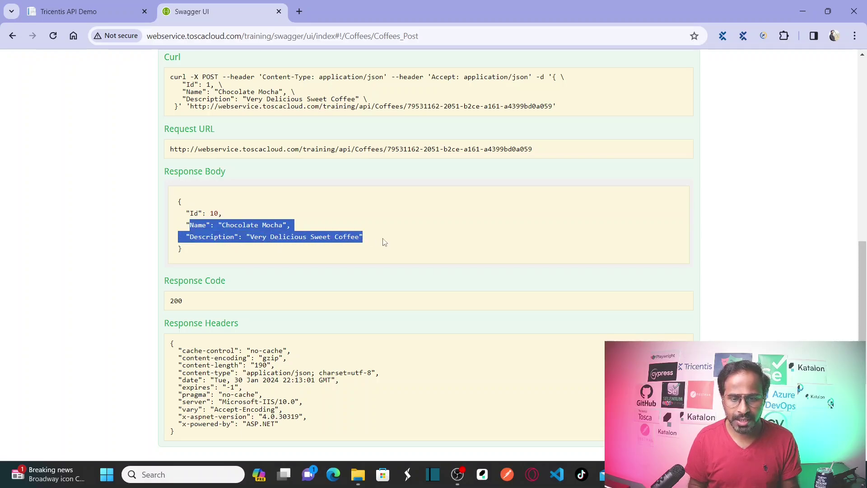
pyautogui.click(205, 306)
pyautogui.moveTo(193, 307); pyautogui.dragTo(172, 301)
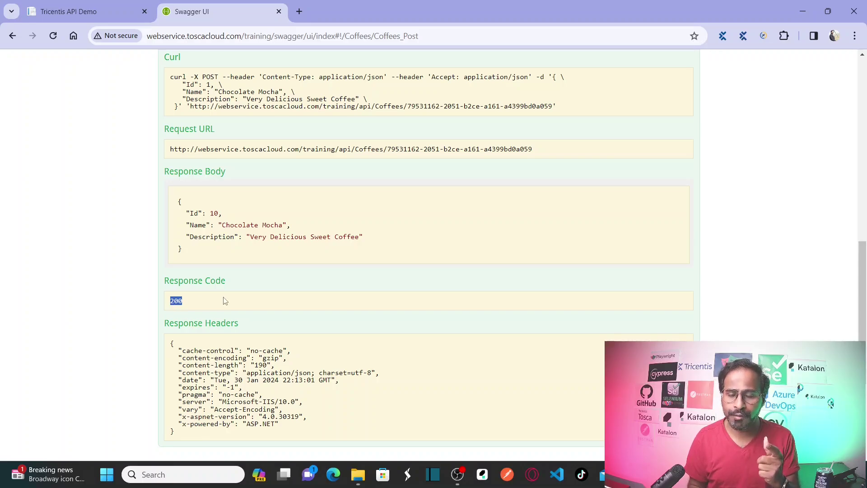
pyautogui.click(421, 351)
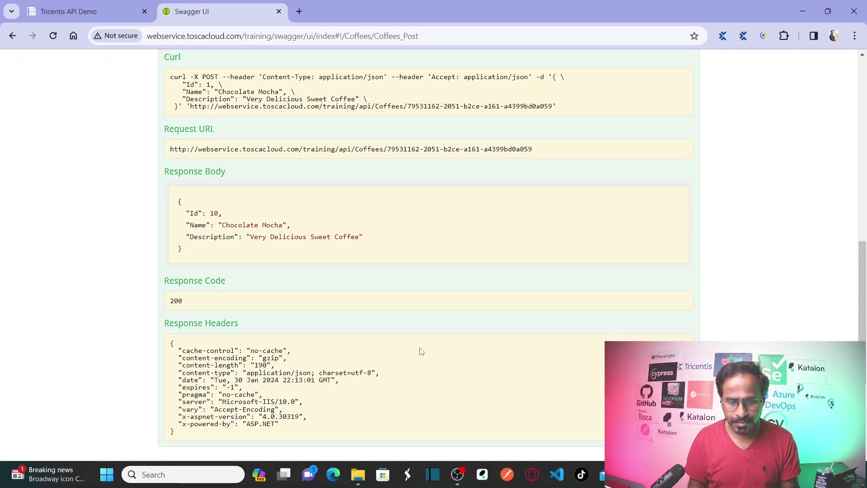
pyautogui.moveTo(863, 273); pyautogui.dragTo(864, 196)
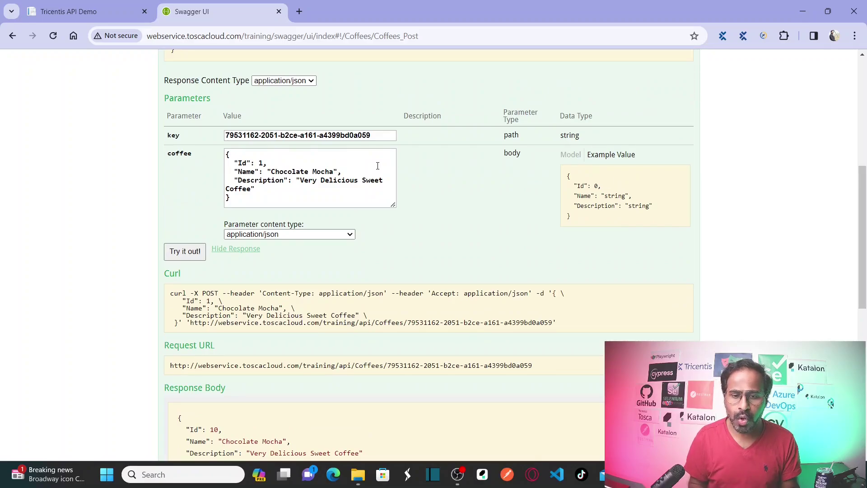
pyautogui.moveTo(243, 172); pyautogui.dragTo(331, 186)
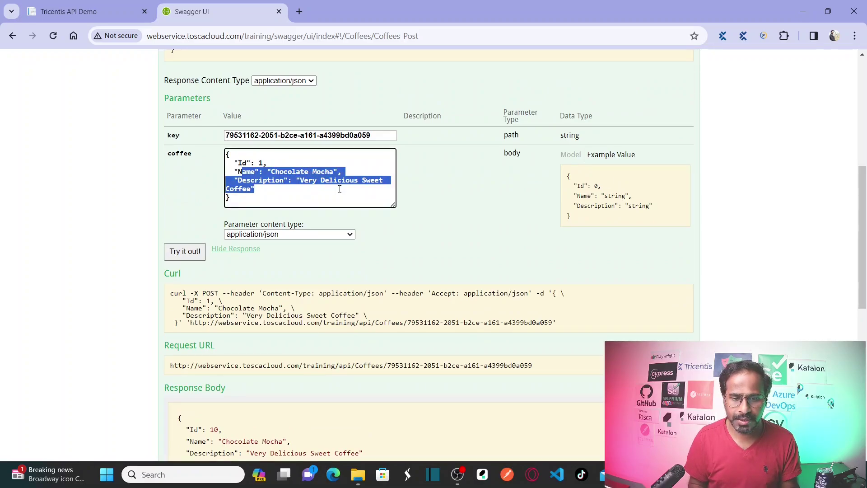
pyautogui.moveTo(222, 430); pyautogui.dragTo(192, 429)
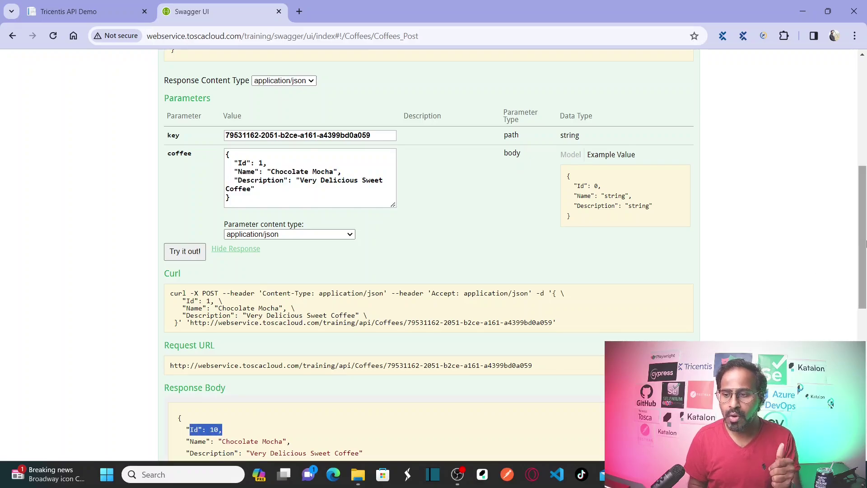
pyautogui.moveTo(861, 238); pyautogui.dragTo(863, 131)
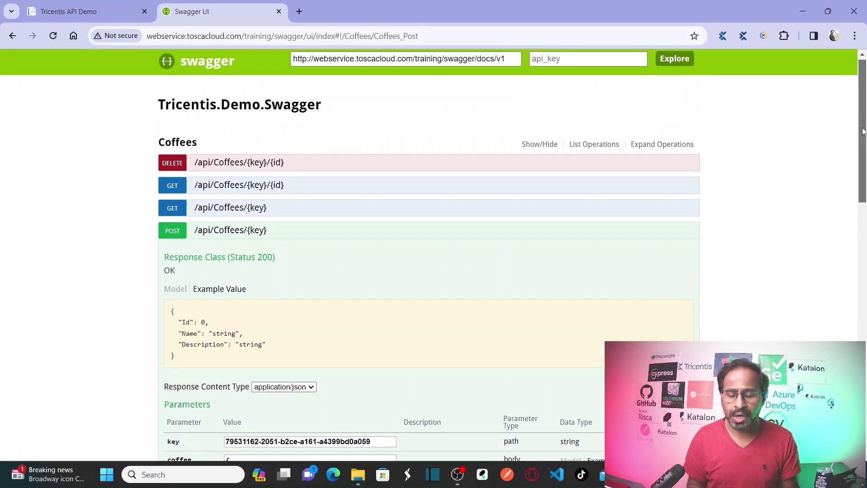
pyautogui.scroll(-7, 583, 187)
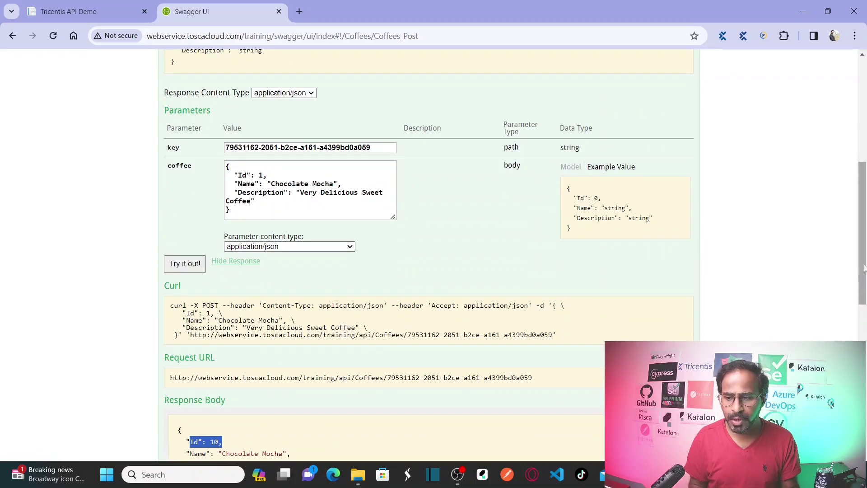
# Expand the GET /api/Coffees/{key} operation and fill its key parameter with the saved service access key.
pyautogui.moveTo(864, 269); pyautogui.dragTo(863, 143)
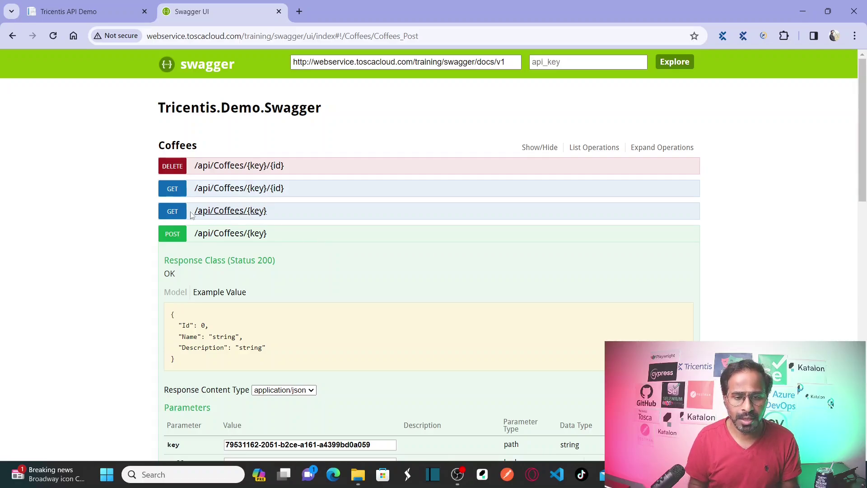
pyautogui.click(175, 214)
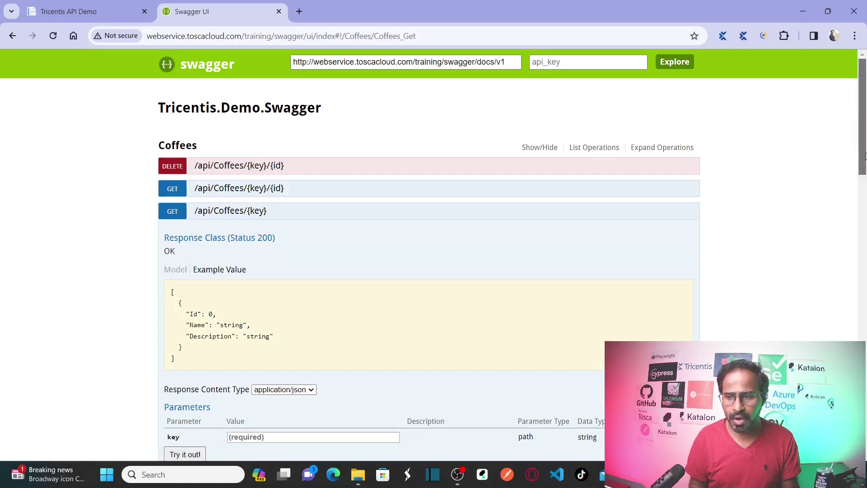
pyautogui.scroll(-3, 864, 200)
pyautogui.click(257, 311)
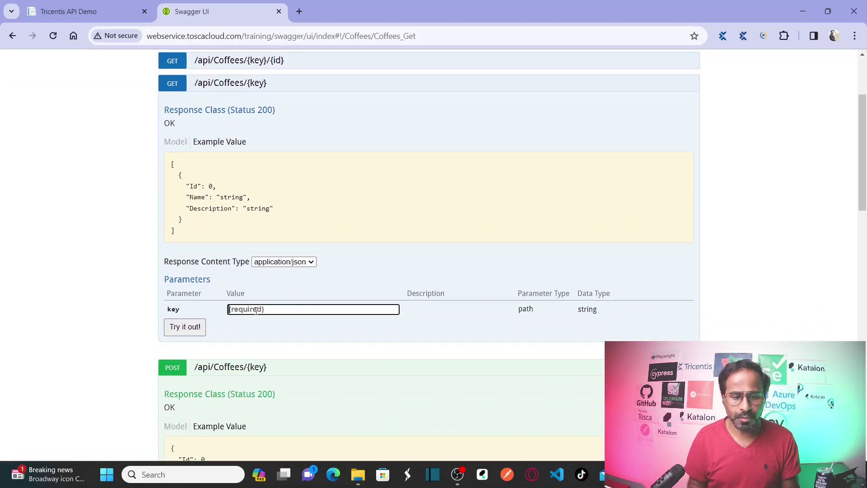
pyautogui.hotkey('alt', 'Tab')
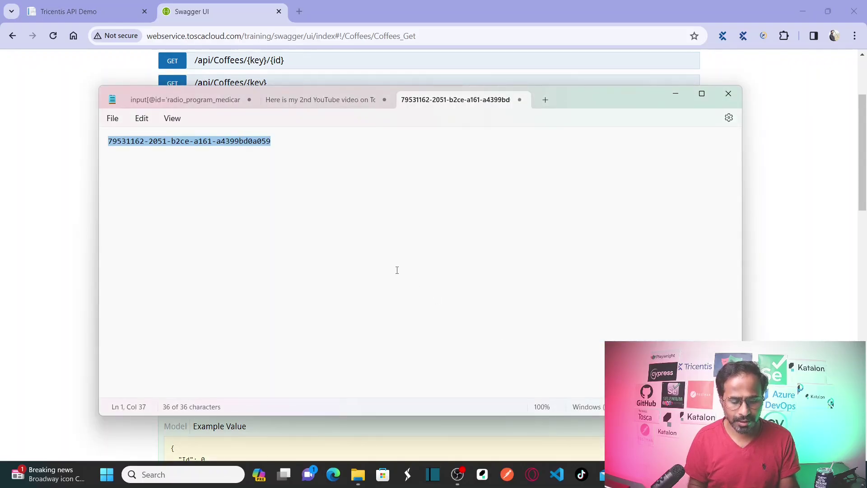
pyautogui.hotkey('alt', 'Tab')
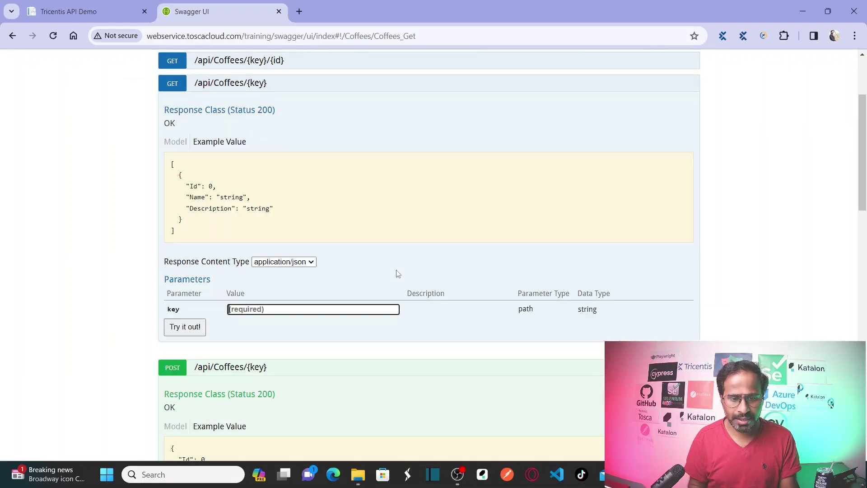
pyautogui.hotkey('ctrl', 'v')
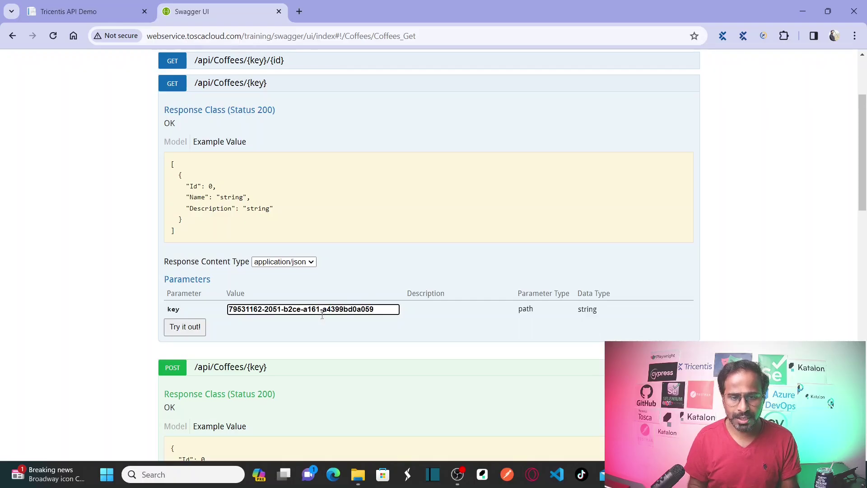
pyautogui.click(361, 329)
# Send the GET /api/Coffees/{key} request to retrieve all coffees stored under the access key.
pyautogui.scroll(1, 863, 150)
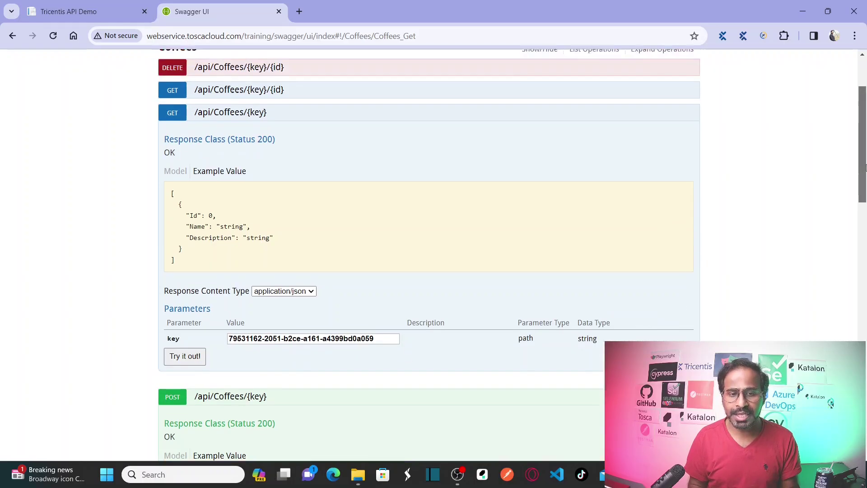
pyautogui.scroll(1, 864, 167)
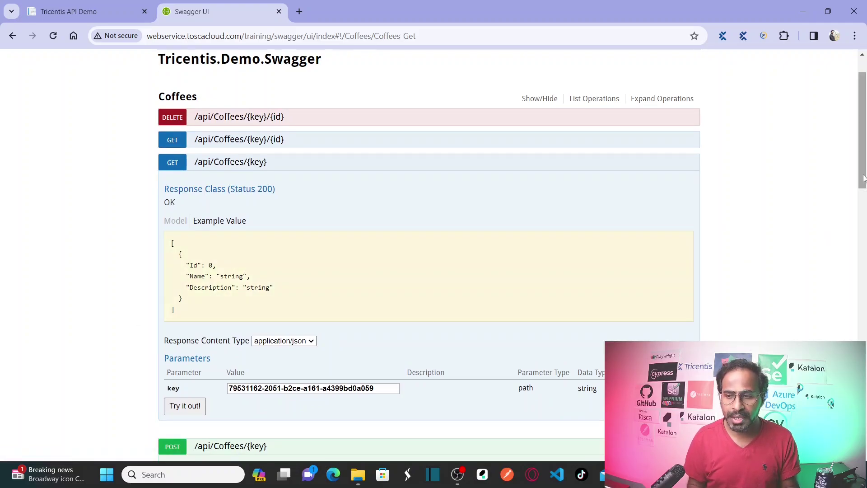
pyautogui.moveTo(864, 178); pyautogui.dragTo(864, 253)
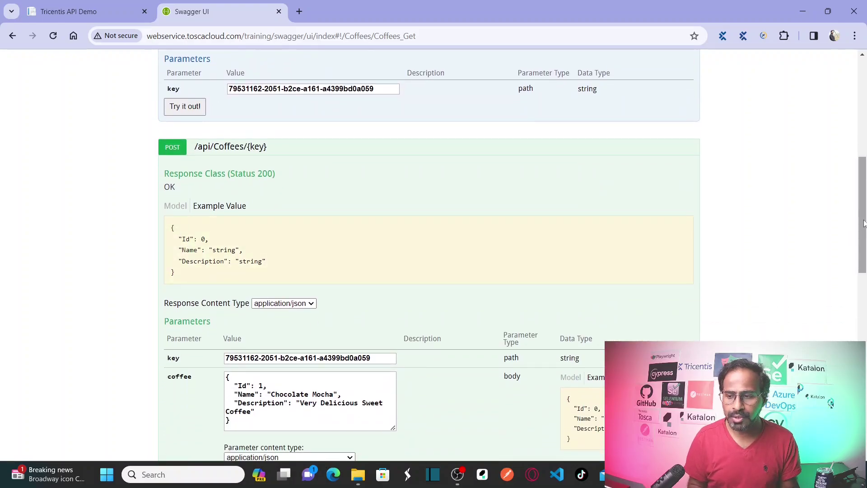
pyautogui.moveTo(864, 224); pyautogui.dragTo(864, 137)
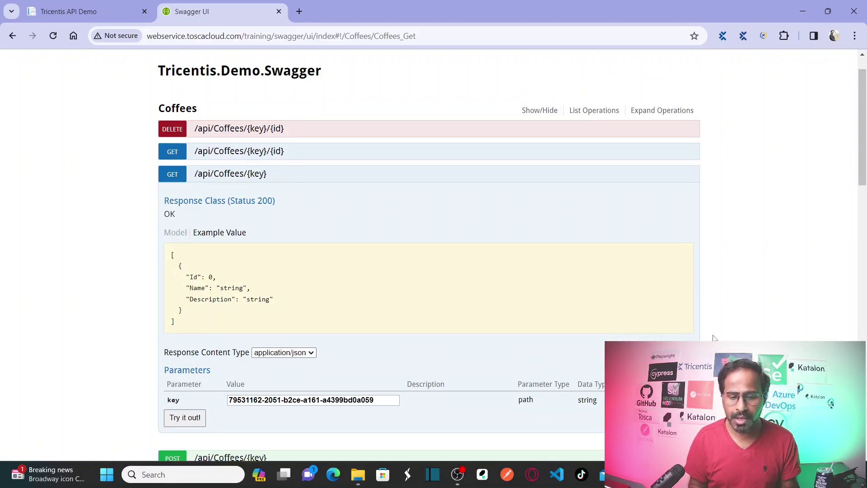
pyautogui.moveTo(863, 183); pyautogui.dragTo(862, 218)
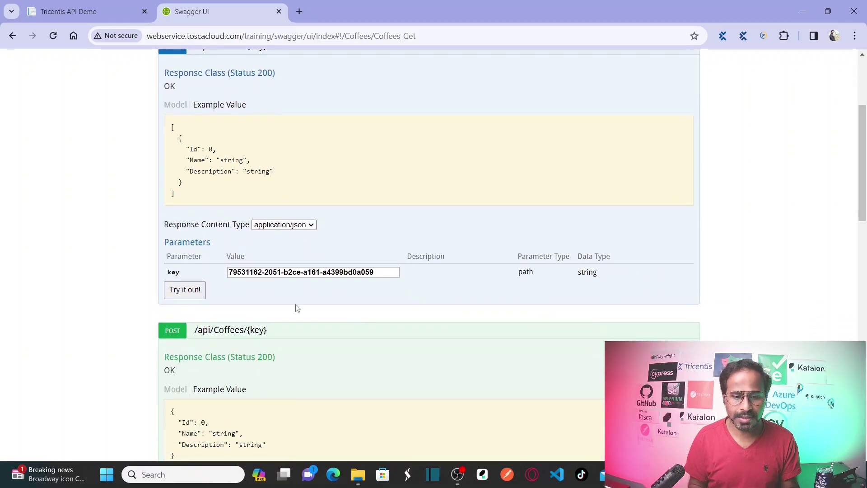
pyautogui.click(184, 293)
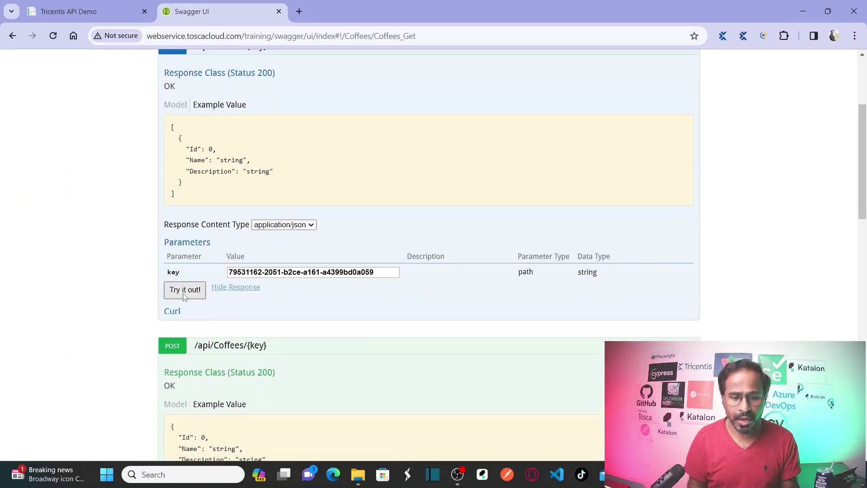
# Examine the end of the GET response body and check the Chocolate Mocha entry's Id, Name and Description.
pyautogui.moveTo(862, 130); pyautogui.dragTo(862, 186)
pyautogui.moveTo(690, 181); pyautogui.dragTo(685, 318)
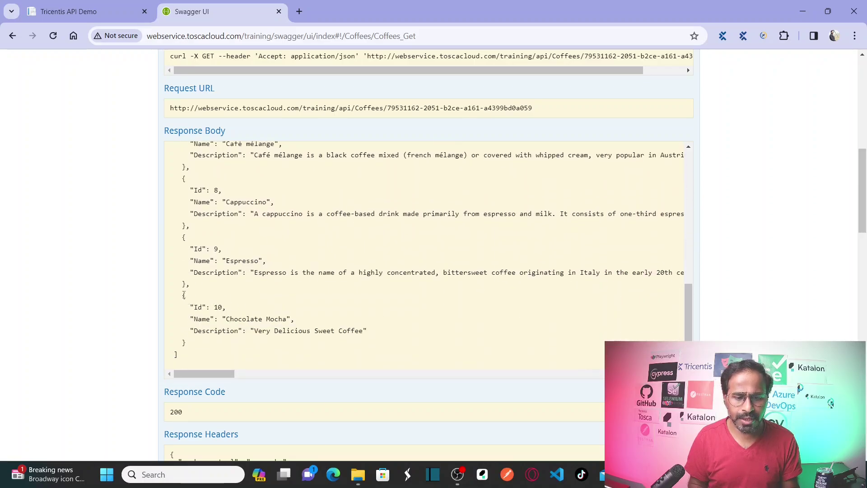
pyautogui.moveTo(184, 295); pyautogui.dragTo(232, 344)
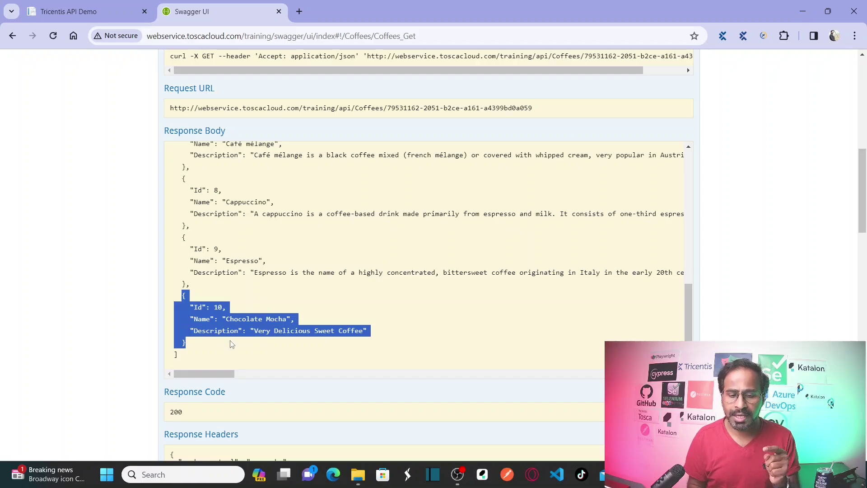
pyautogui.click(232, 344)
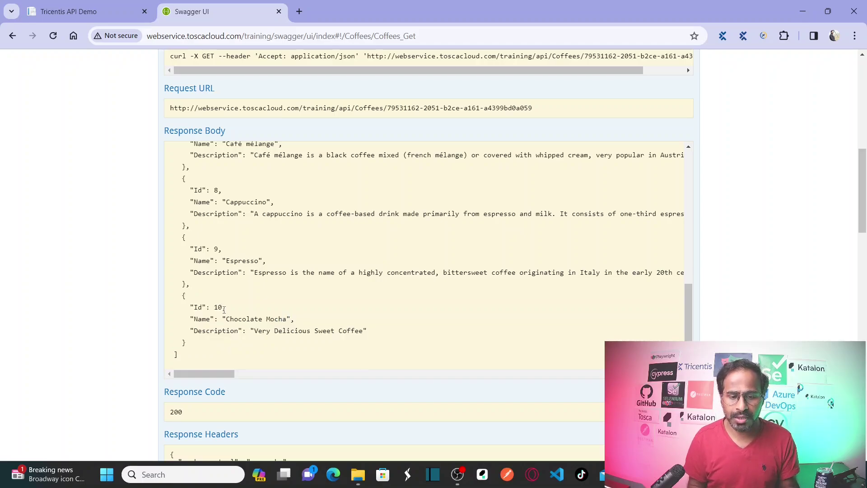
pyautogui.moveTo(222, 308); pyautogui.dragTo(190, 303)
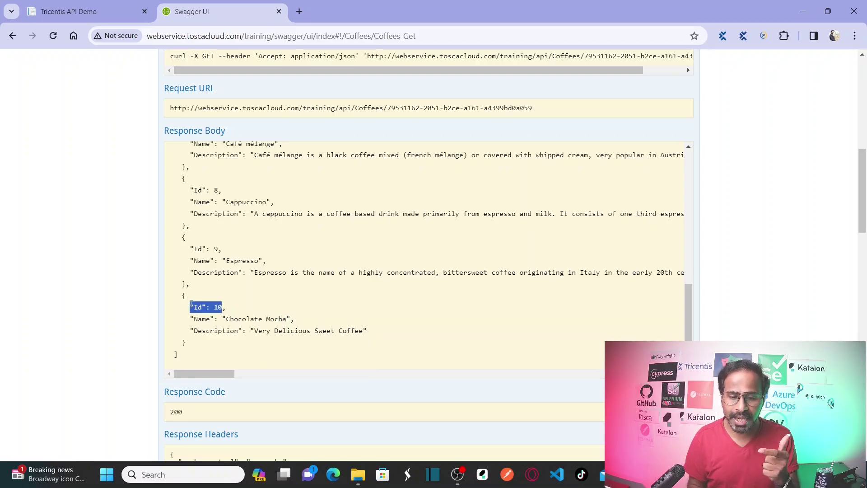
pyautogui.moveTo(231, 318); pyautogui.dragTo(362, 333)
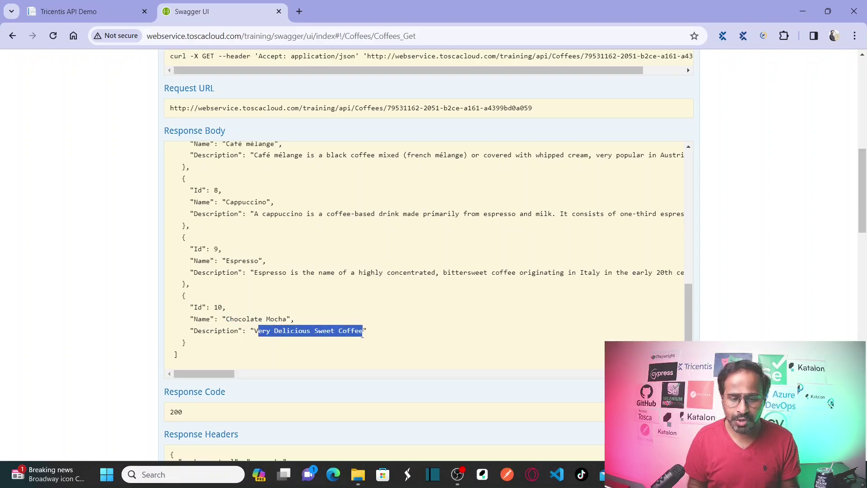
pyautogui.click(296, 369)
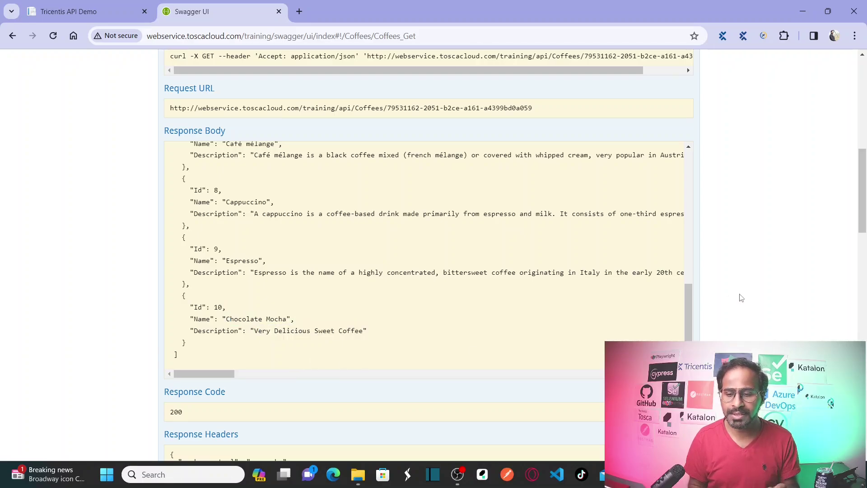
# Return to the start of the Swagger page and inspect the API definition URL beside the api_key field.
pyautogui.scroll(3, 864, 165)
pyautogui.moveTo(865, 165); pyautogui.dragTo(864, 112)
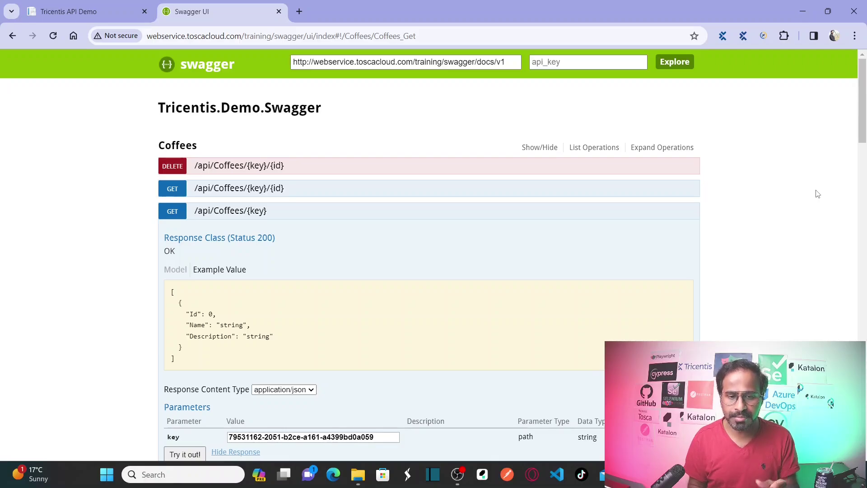
pyautogui.moveTo(864, 125)
pyautogui.mouseDown()
pyautogui.moveTo(865, 213)
pyautogui.moveTo(863, 122)
pyautogui.mouseUp()
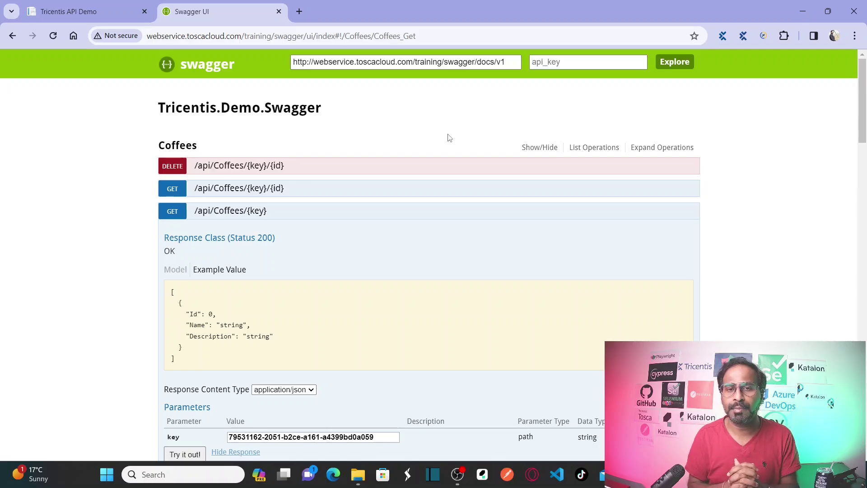
pyautogui.click(372, 62)
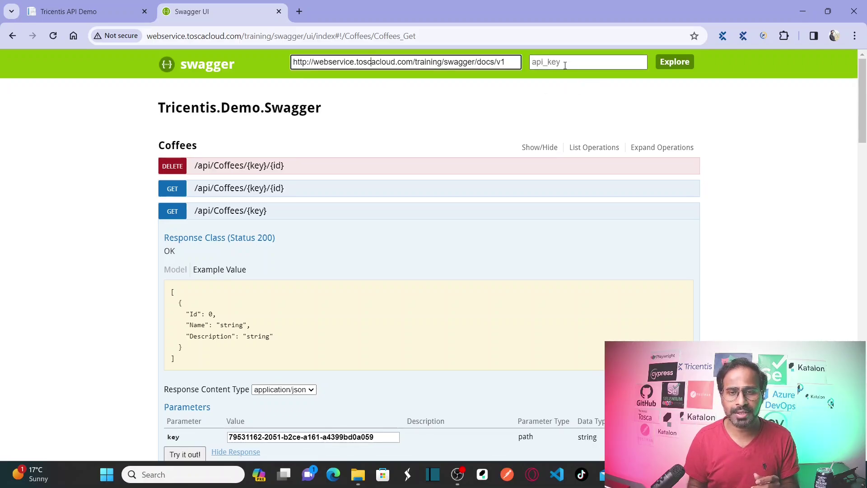
pyautogui.tripleClick(379, 64)
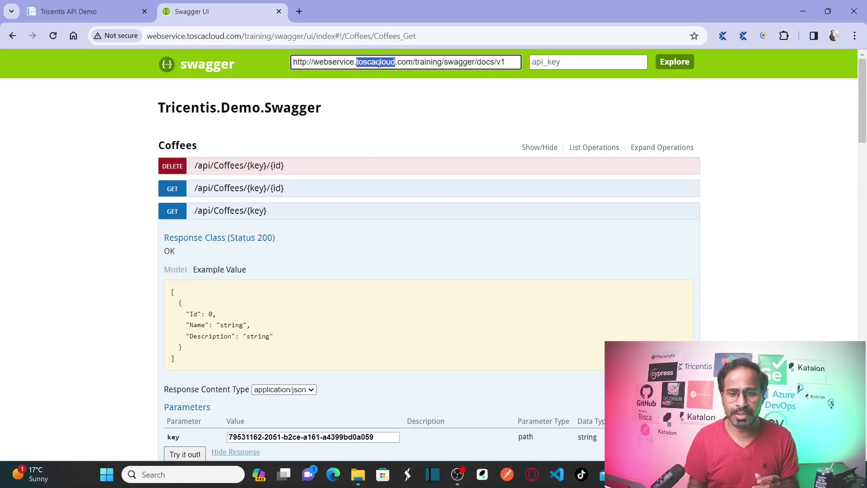
pyautogui.click(371, 125)
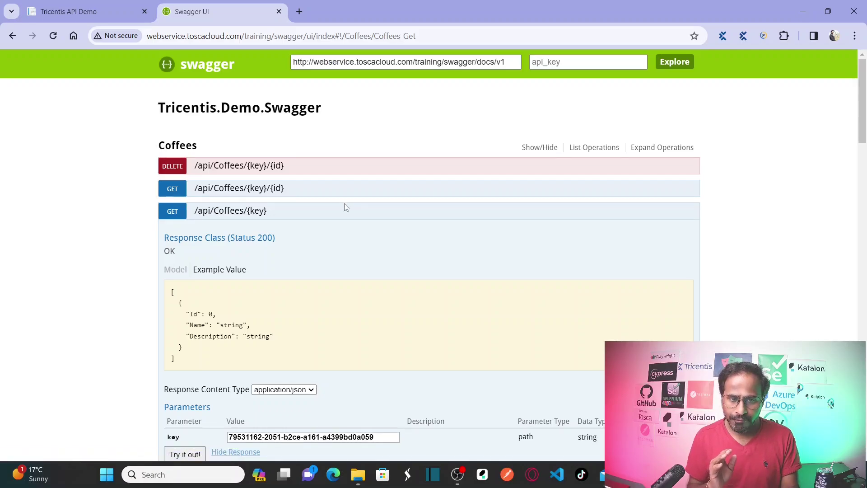
# Switch to the PowerPoint slide show and advance to the slide titled The Project Section of API Scan.
pyautogui.hotkey('alt', 'Tab')
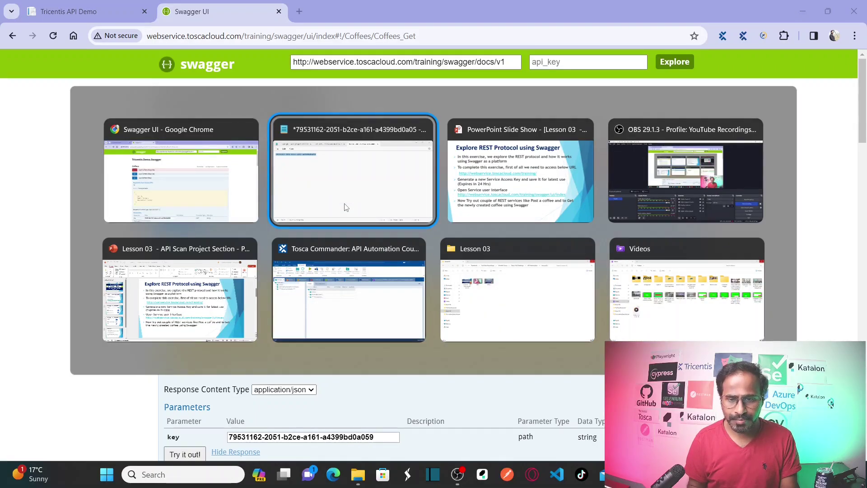
pyautogui.hotkey('alt', 'Tab')
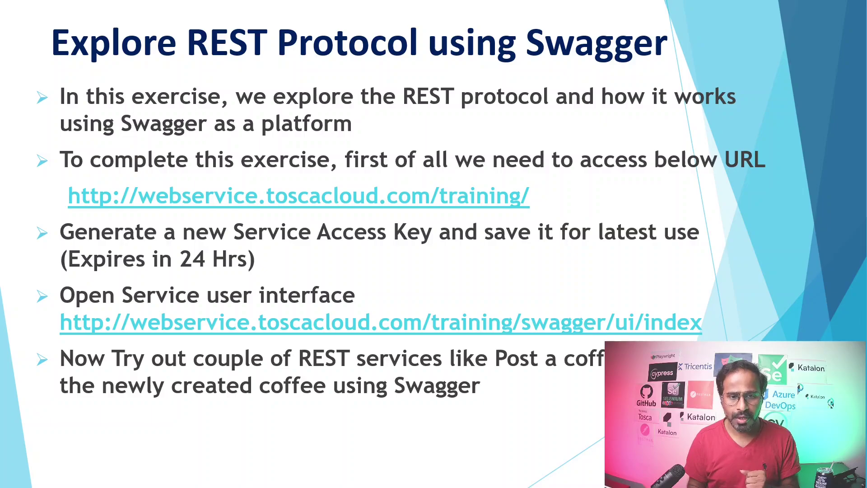
pyautogui.press('Right')
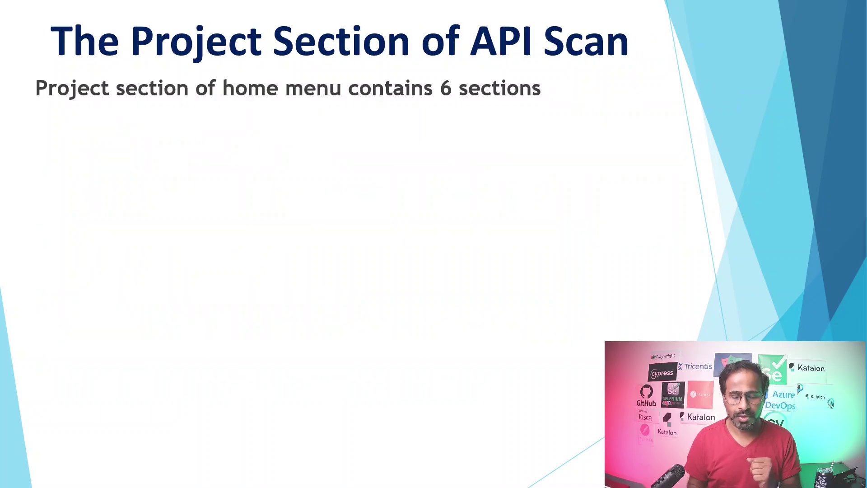
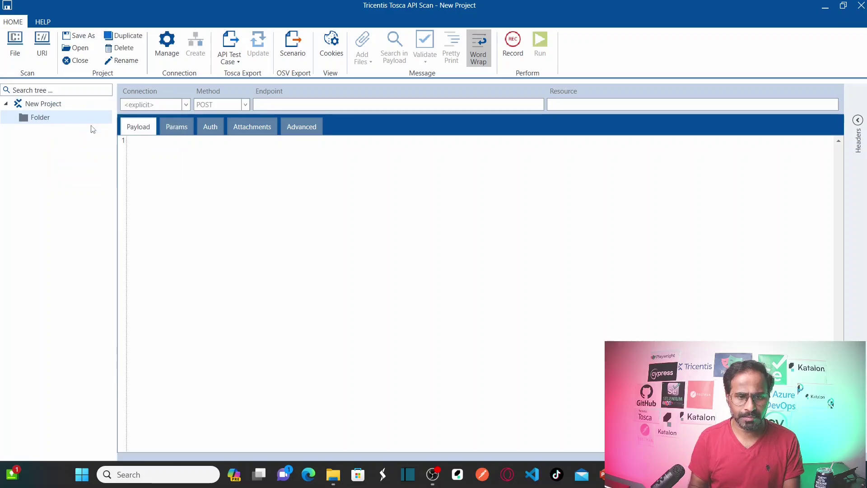
# Rename the folder under New Project as REST Automation.
pyautogui.rightClick(63, 119)
pyautogui.click(55, 118)
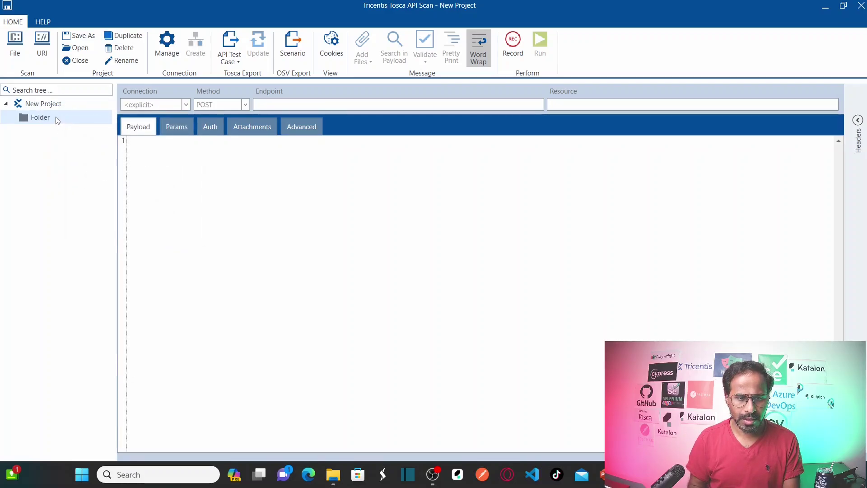
pyautogui.rightClick(56, 118)
pyautogui.click(113, 199)
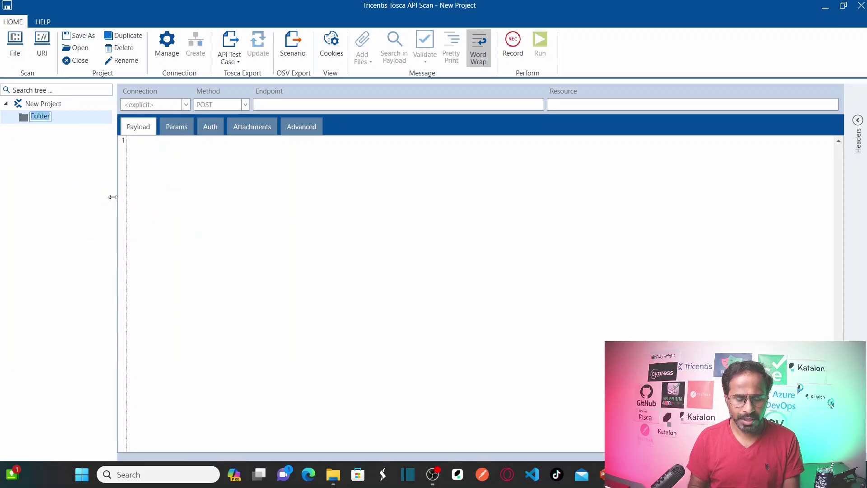
pyautogui.write('REST')
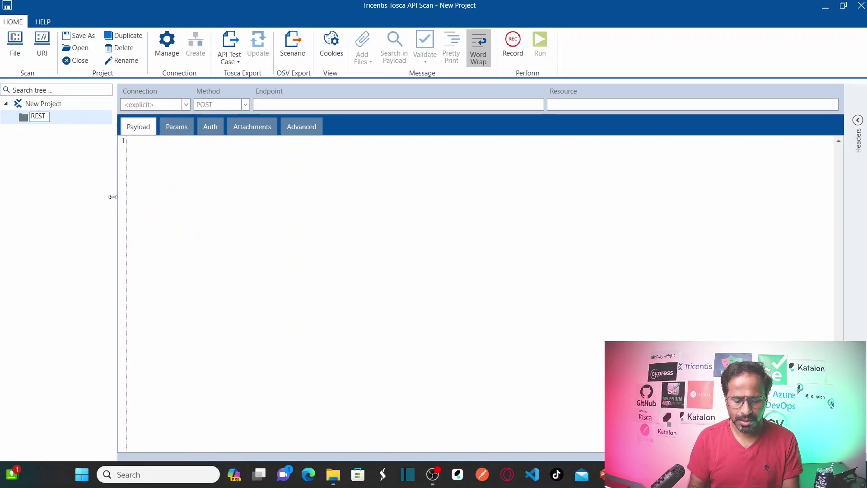
pyautogui.write(' Automation')
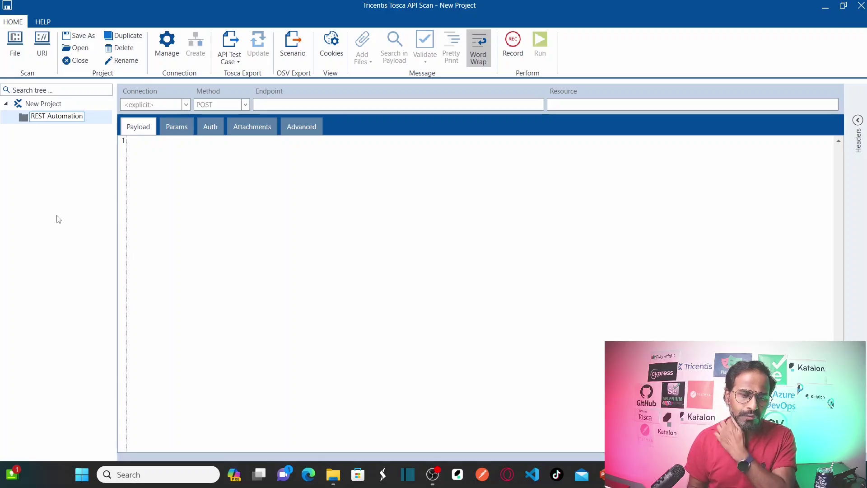
pyautogui.click(24, 121)
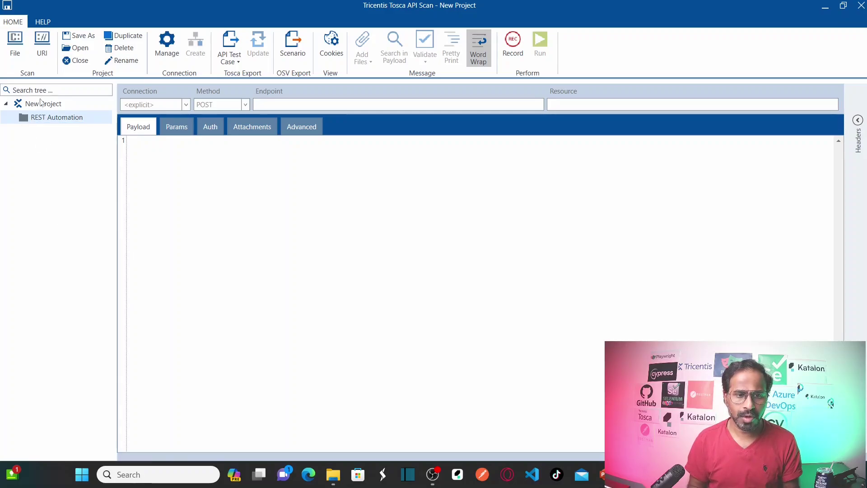
pyautogui.click(43, 54)
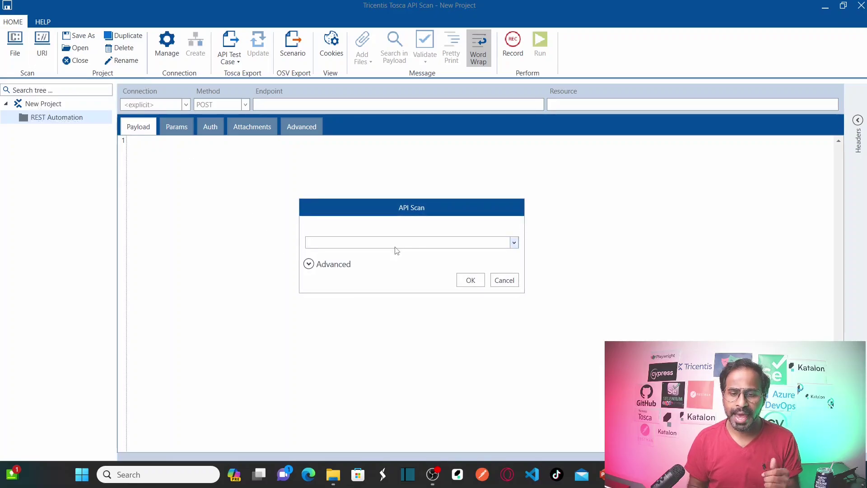
pyautogui.click(430, 248)
pyautogui.click(438, 236)
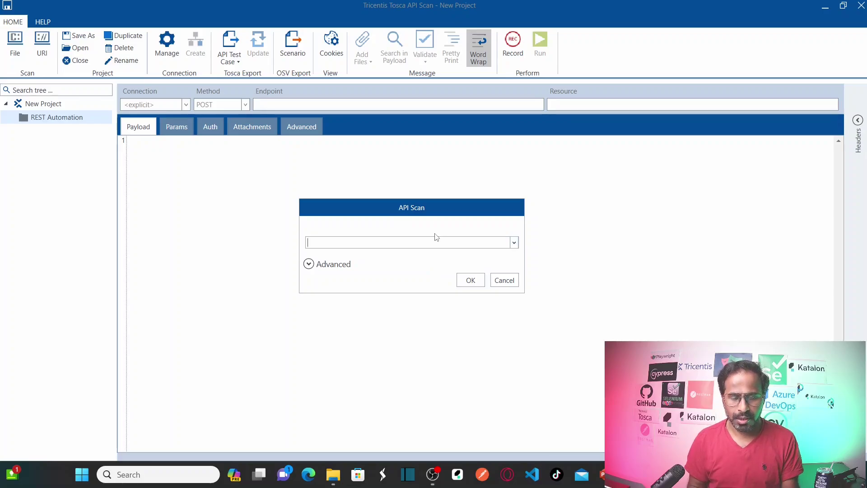
pyautogui.hotkey('alt', 'Tab')
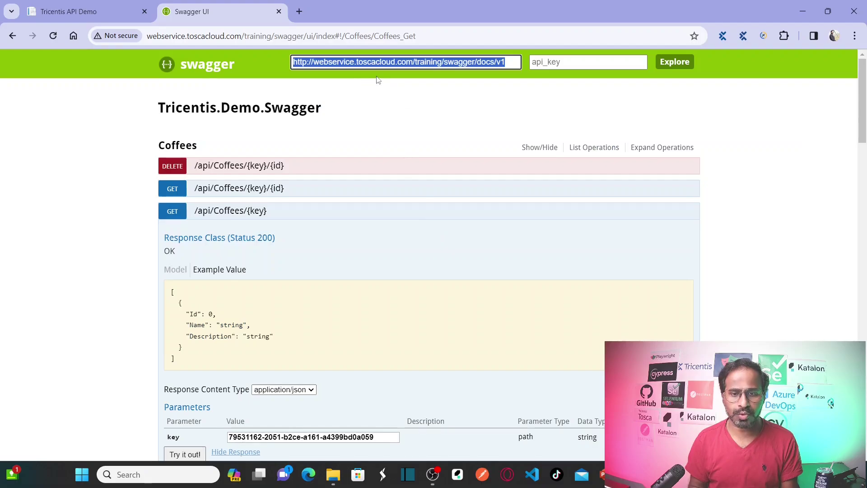
pyautogui.click(377, 64)
pyautogui.hotkey('ctrl', 'a')
pyautogui.hotkey('ctrl', 'c')
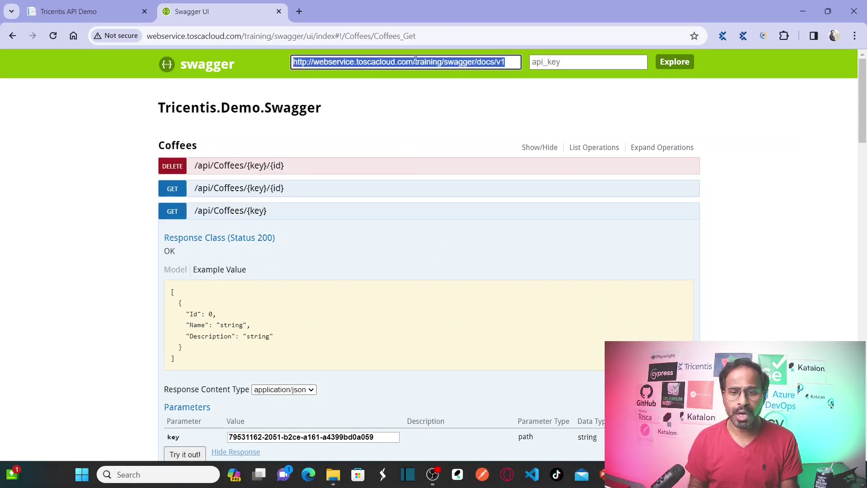
pyautogui.hotkey('alt', 'Tab')
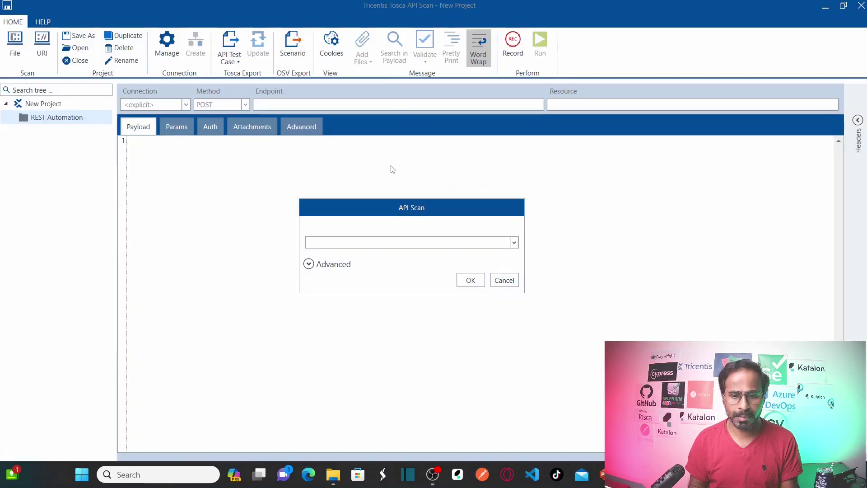
pyautogui.hotkey('ctrl', 'v')
pyautogui.click(471, 280)
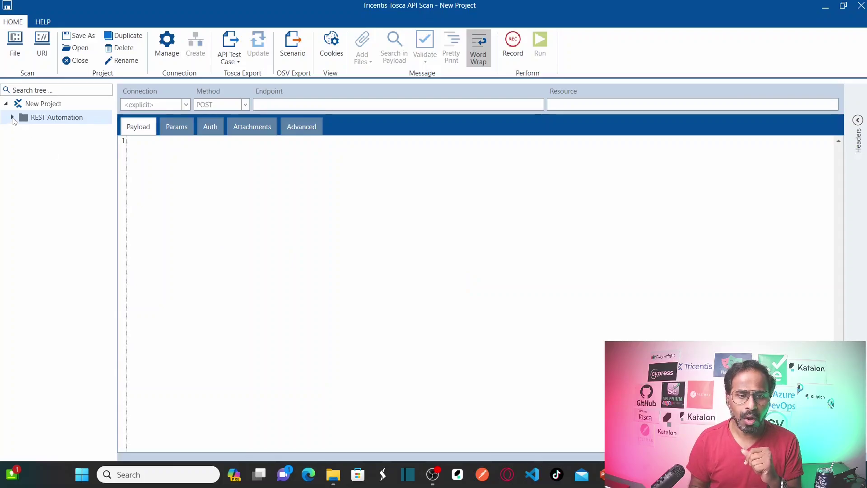
# Expand REST Automation, collapse Coffees, and compare the scanned resource folders with the collapsed resource list in Swagger UI in Chrome.
pyautogui.click(12, 117)
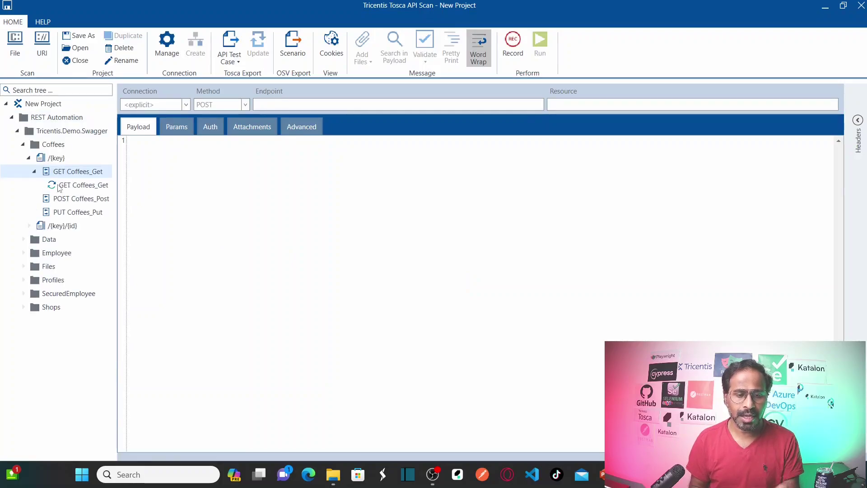
pyautogui.click(23, 145)
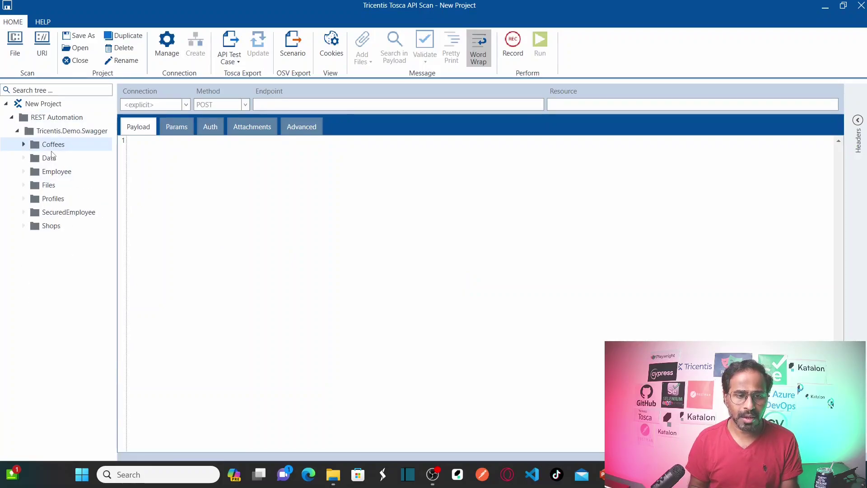
pyautogui.hotkey('alt', 'Tab')
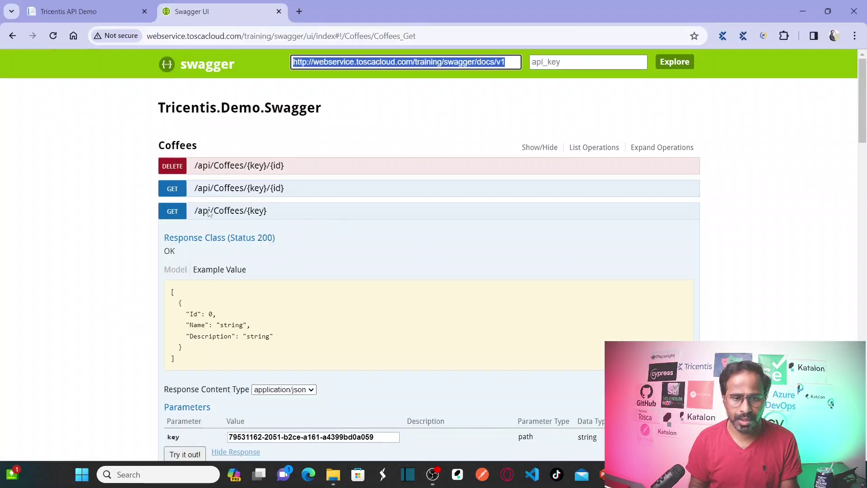
pyautogui.click(185, 148)
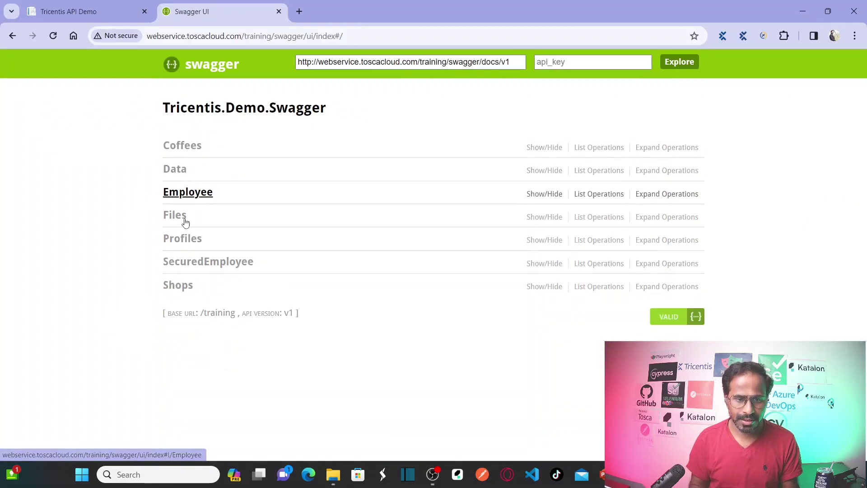
pyautogui.hotkey('alt', 'Tab')
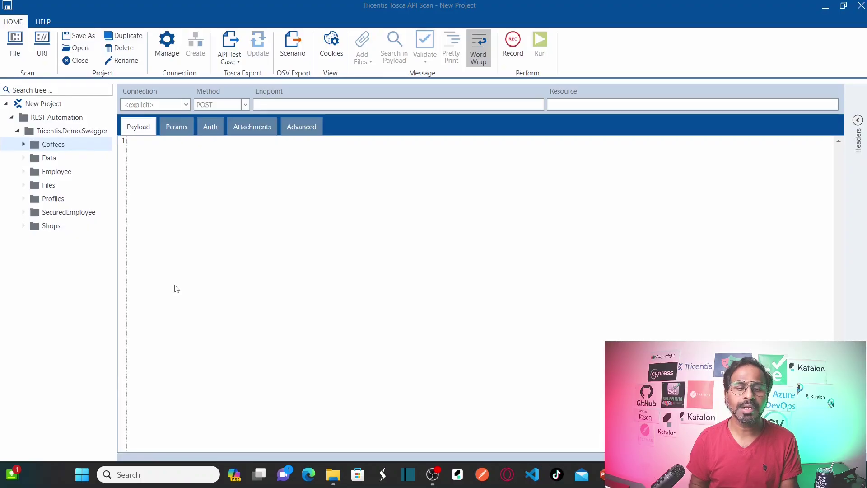
# Examine the scanned Coffees methods under /{key} and the Data endpoints, and switch back to Swagger UI in Chrome for comparison.
pyautogui.click(23, 144)
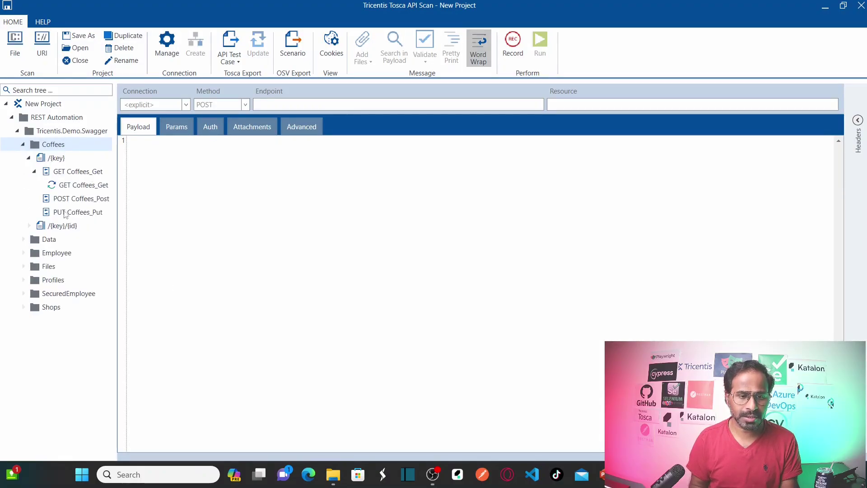
pyautogui.click(35, 173)
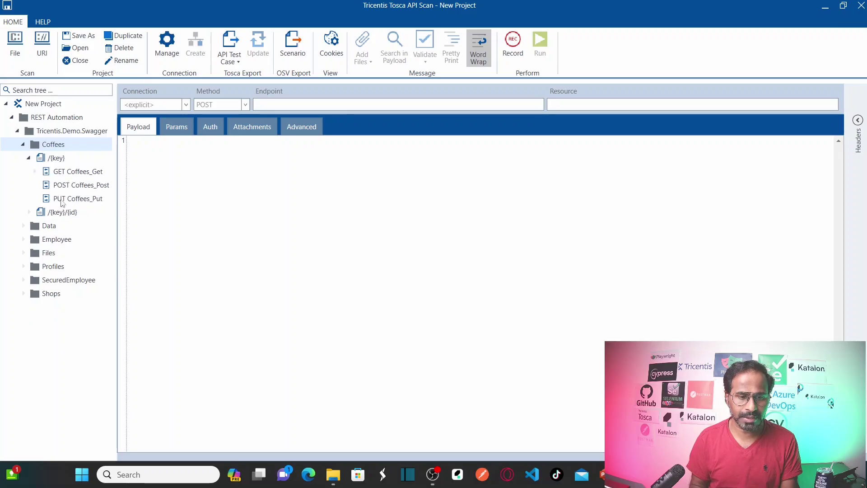
pyautogui.click(24, 226)
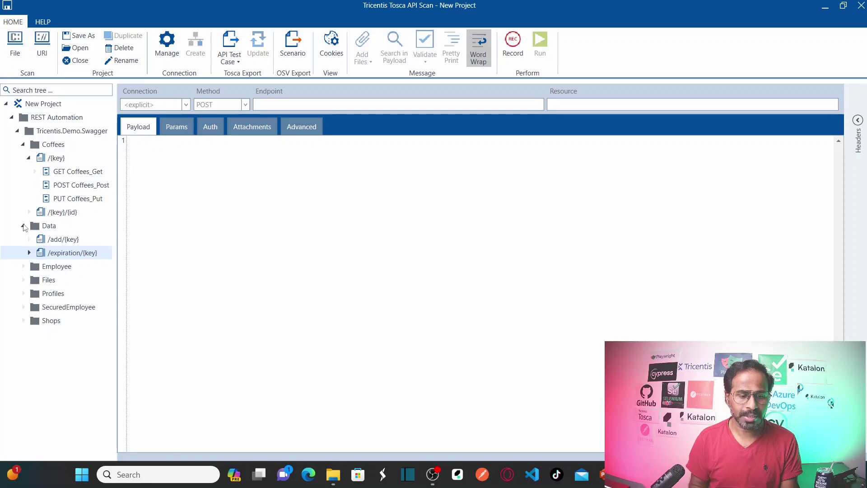
pyautogui.click(23, 226)
pyautogui.hotkey('alt', 'Tab')
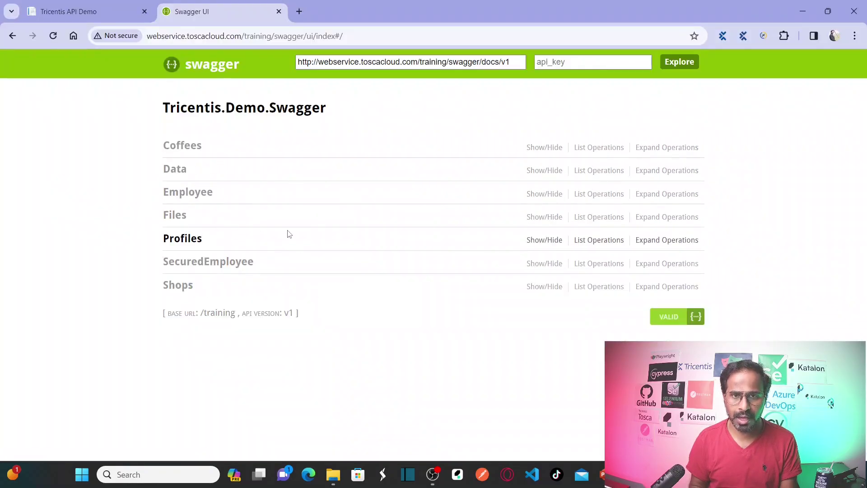
# Switch to Tosca API Scan and save the project in Documents as a TOSCA Subset file named API First Project.
pyautogui.hotkey('alt', 'Tab')
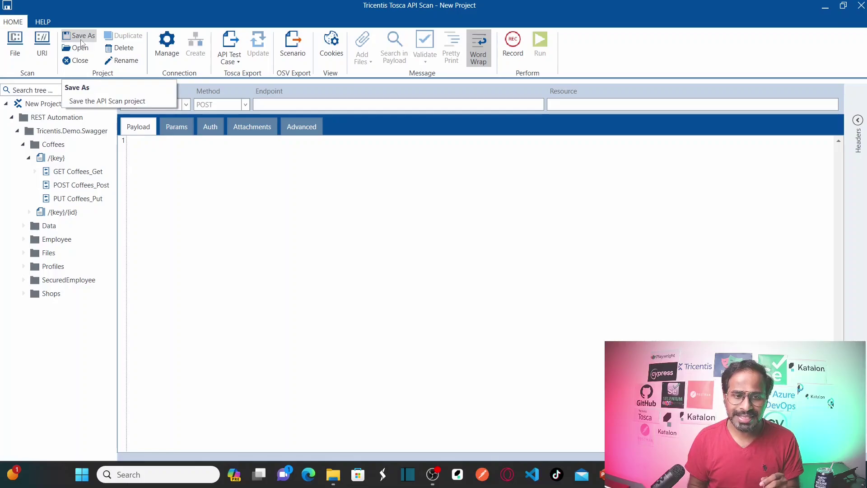
pyautogui.hotkey('alt', 'Tab')
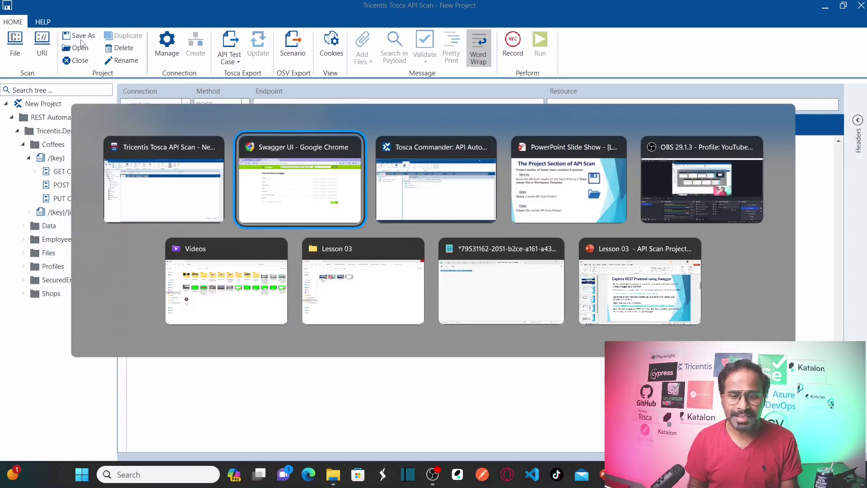
pyautogui.press('Tab')
pyautogui.press('Tab')
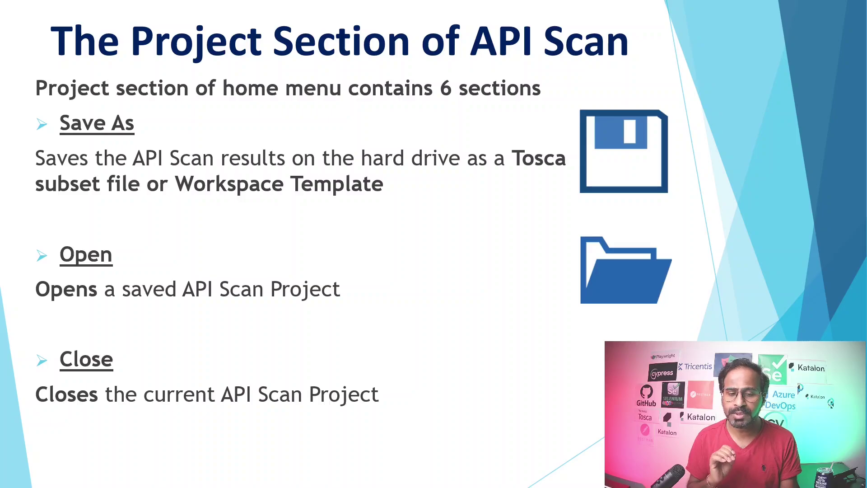
pyautogui.hotkey('alt', 'Tab')
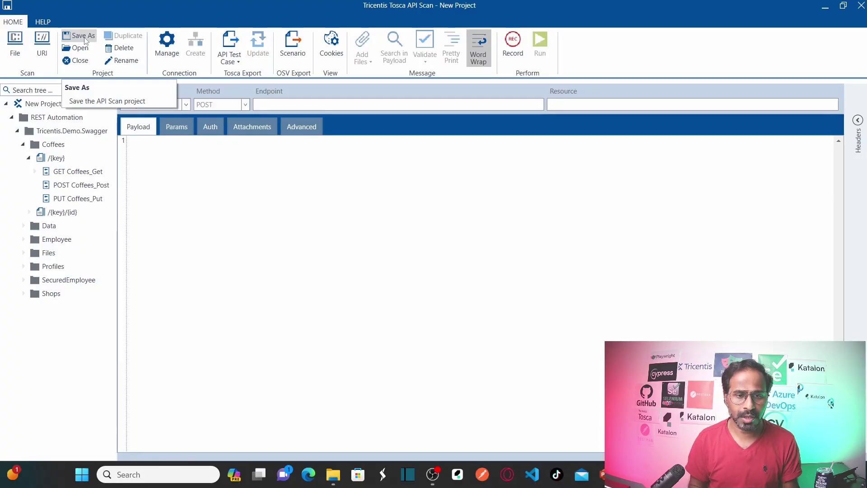
pyautogui.click(84, 36)
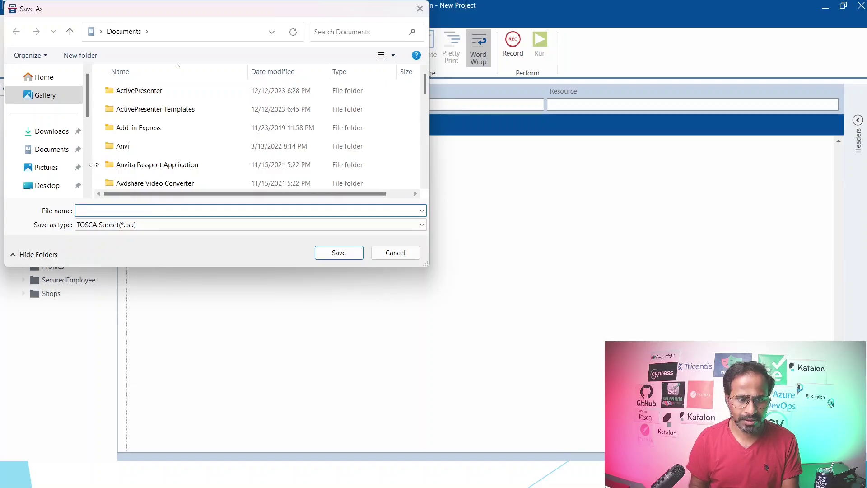
pyautogui.write('API Fir')
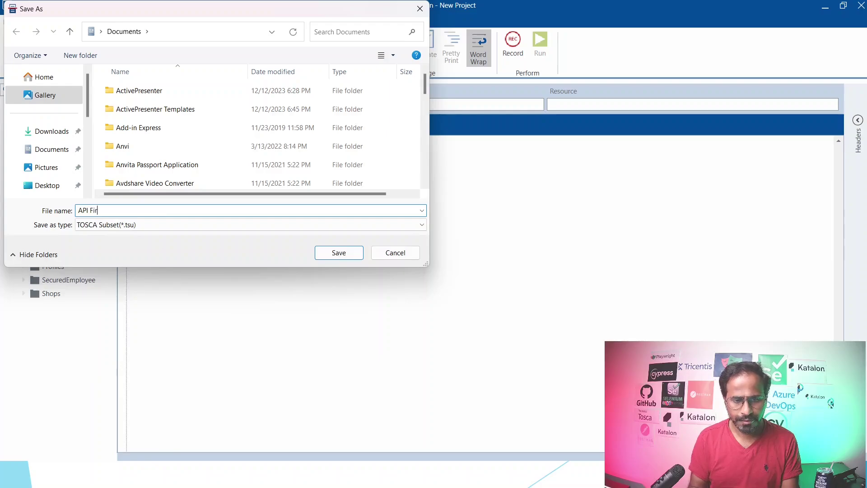
pyautogui.write('st Project')
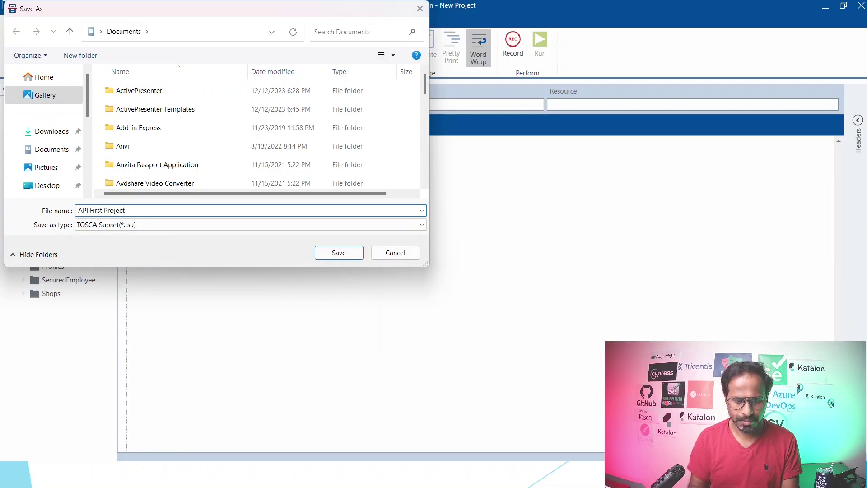
pyautogui.click(337, 254)
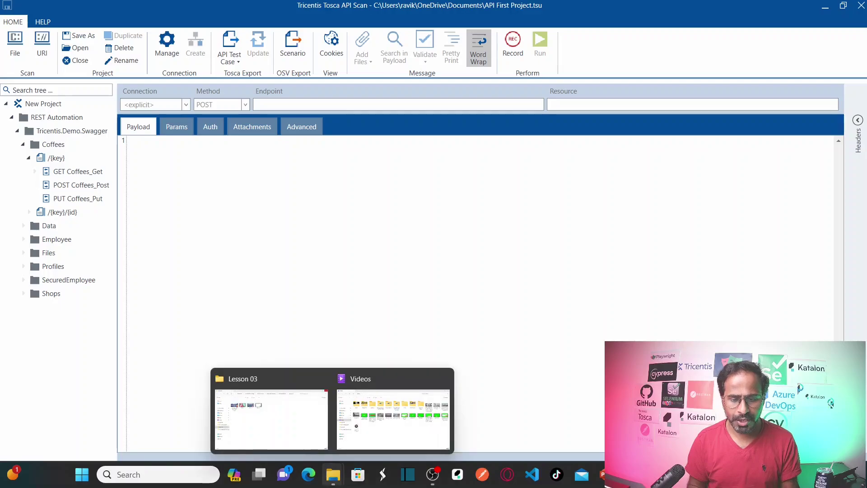
# Check for the saved API First Project.tsu file in the Documents folder in File Explorer, and return to Tosca API Scan.
pyautogui.press('super+e')
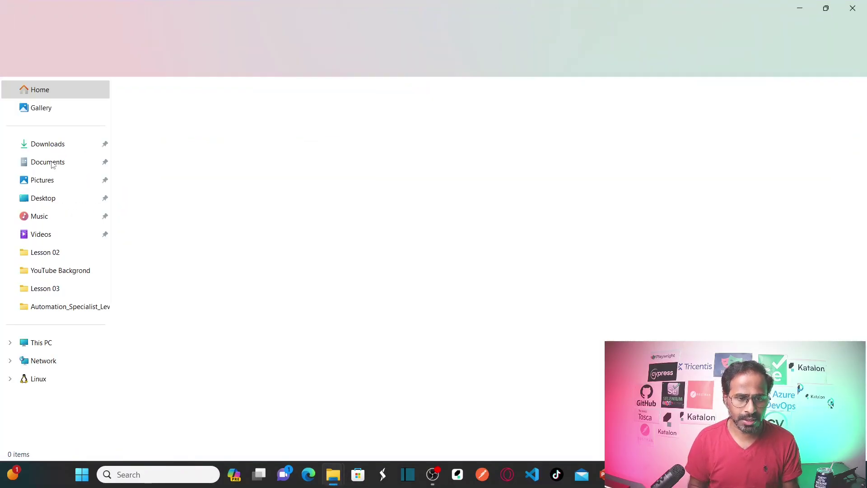
pyautogui.click(49, 162)
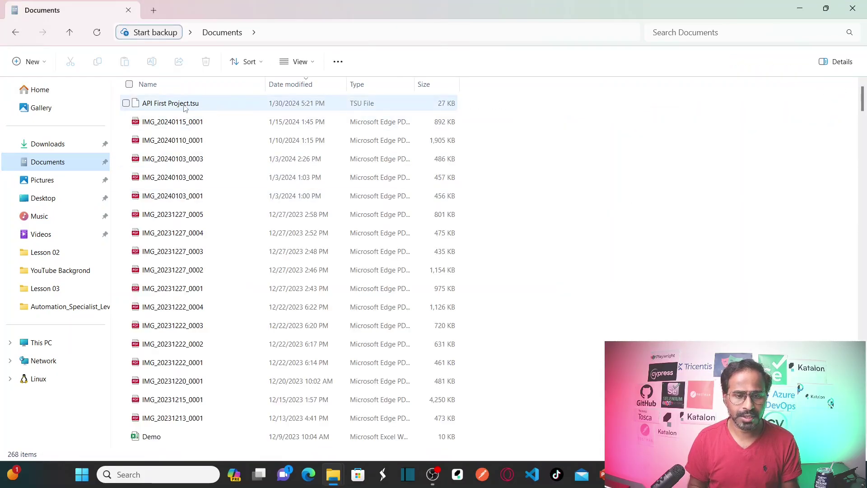
pyautogui.click(197, 107)
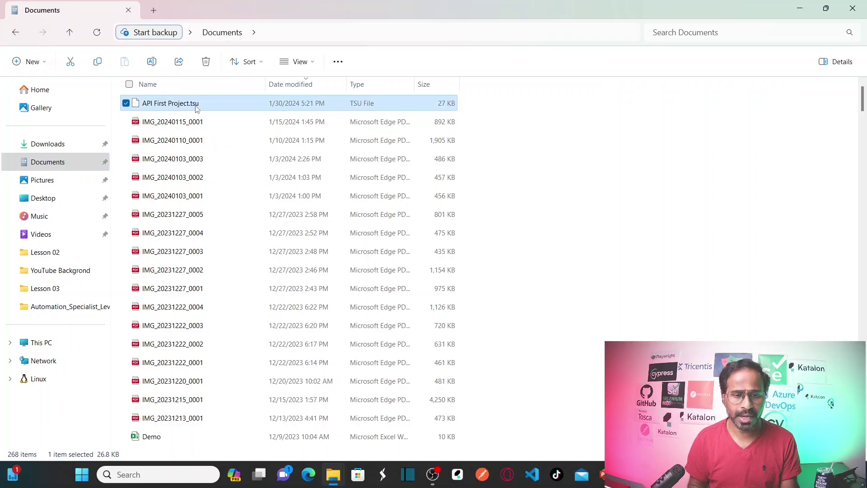
pyautogui.doubleClick(224, 108)
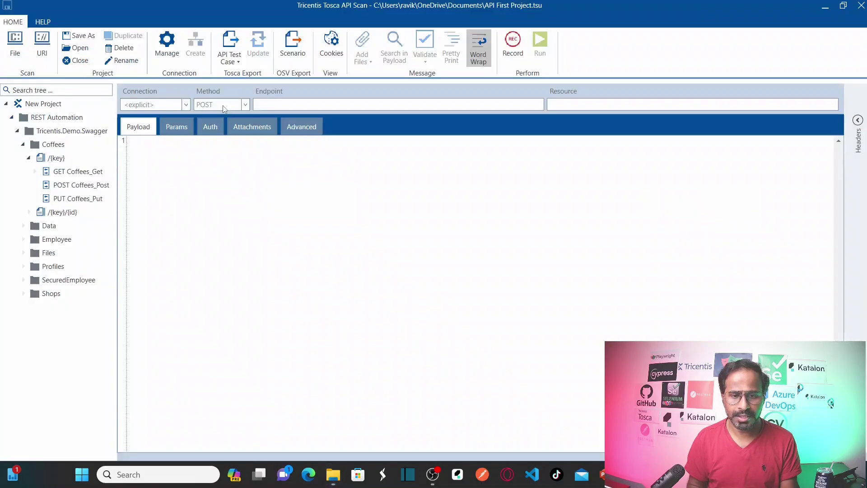
# Consult the PowerPoint slide on the Project section, and close API First Project in Tosca API Scan.
pyautogui.hotkey('alt', 'Tab')
pyautogui.press('Tab')
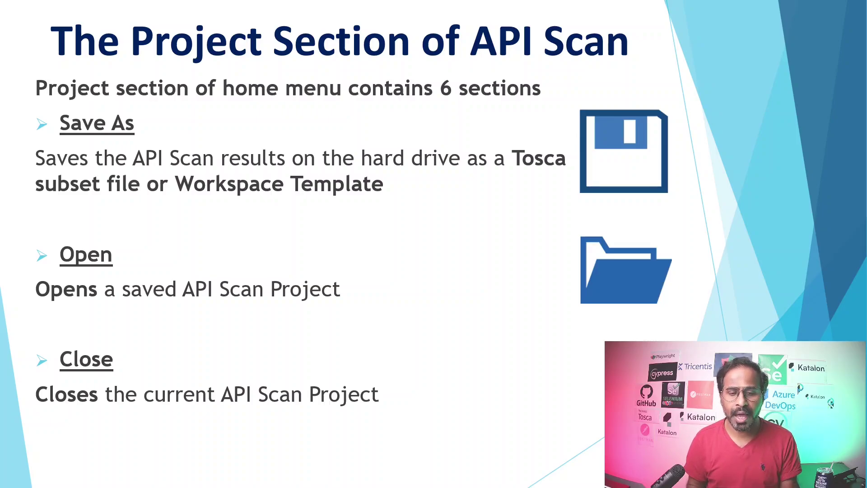
pyautogui.hotkey('alt', 'Tab')
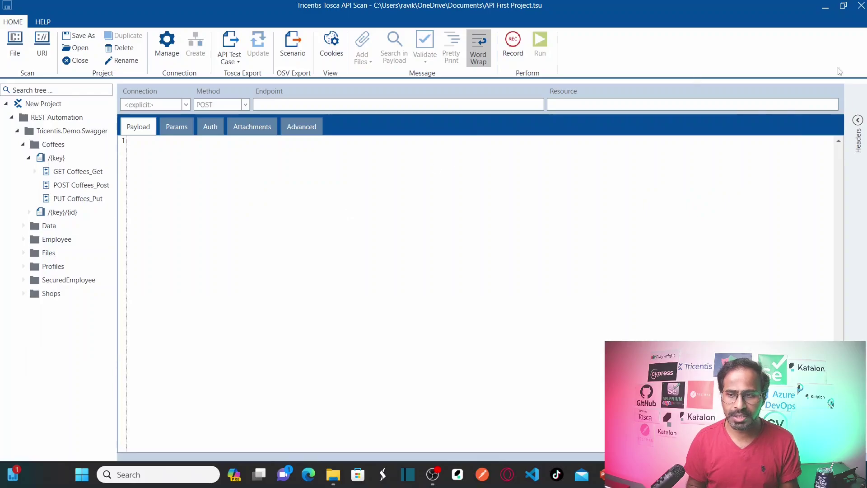
pyautogui.click(76, 60)
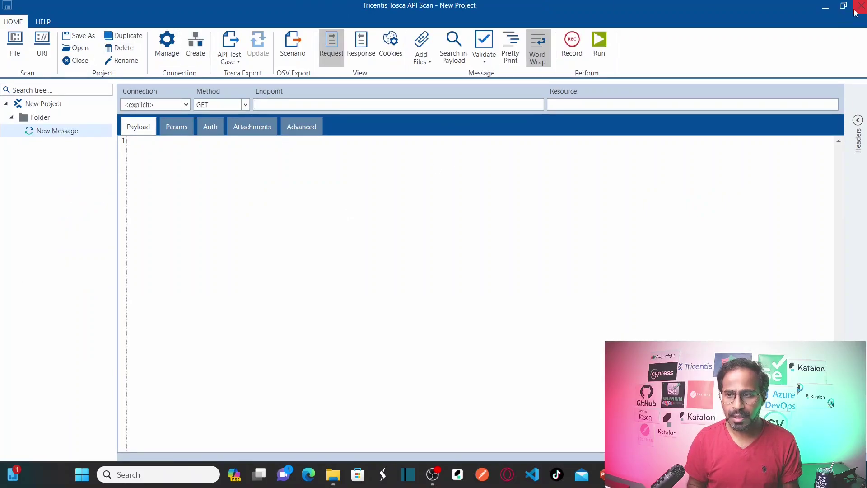
# Open the saved project Tosca API.tsu from the Documents folder.
pyautogui.click(82, 48)
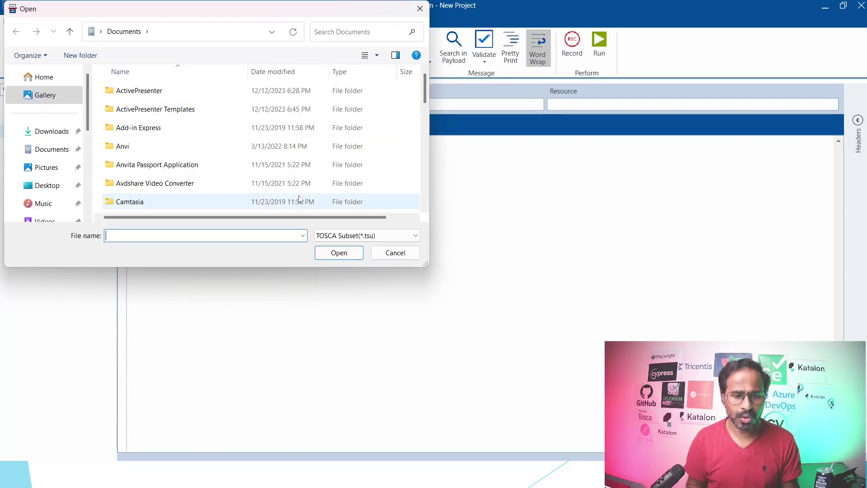
pyautogui.moveTo(428, 85); pyautogui.dragTo(415, 193)
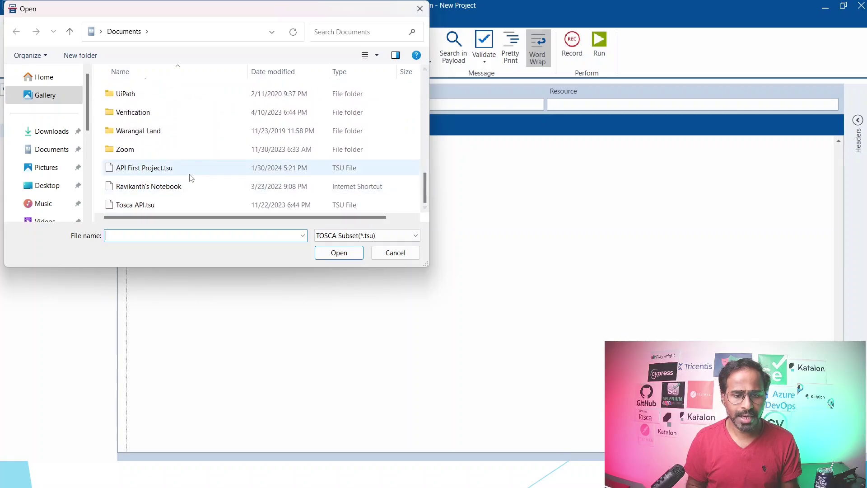
pyautogui.click(140, 206)
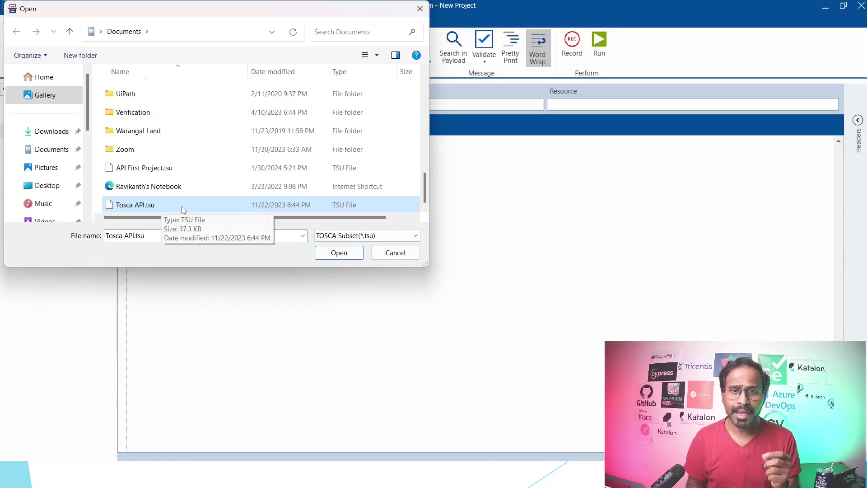
pyautogui.hotkey('alt', 'Tab')
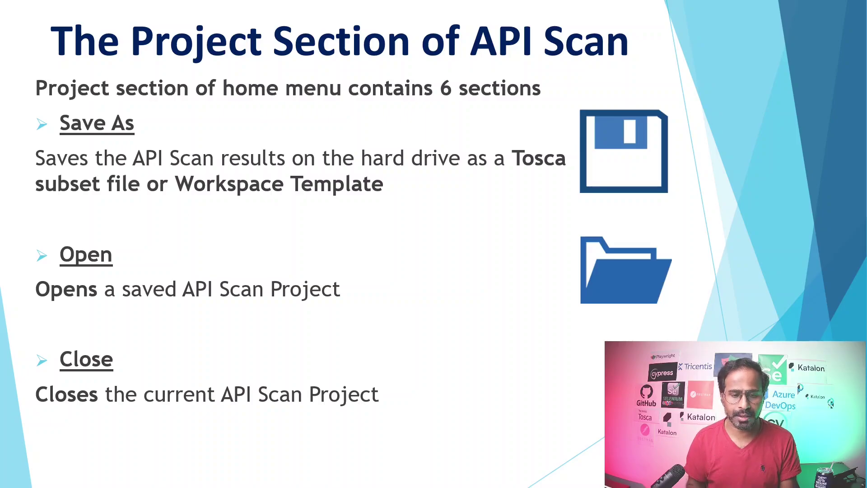
pyautogui.hotkey('alt', 'Tab')
pyautogui.click(341, 253)
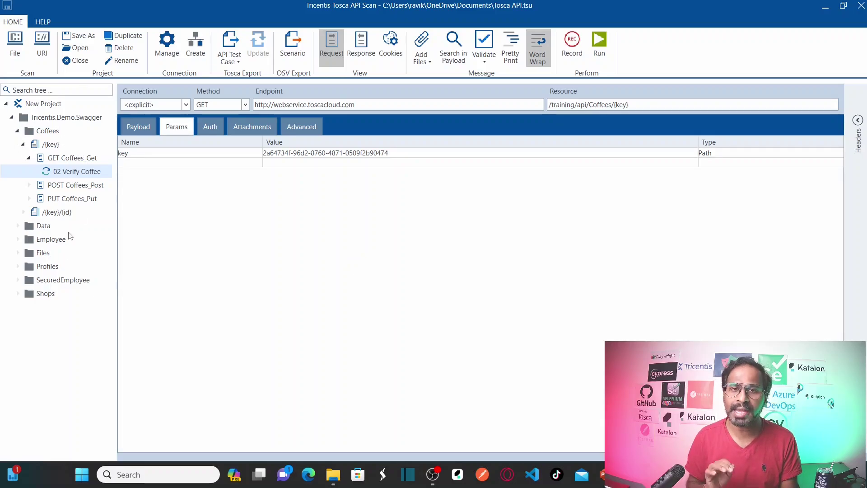
# Revisit the Project section slide in PowerPoint, and close the Tosca API project in Tosca API Scan.
pyautogui.hotkey('alt', 'Tab')
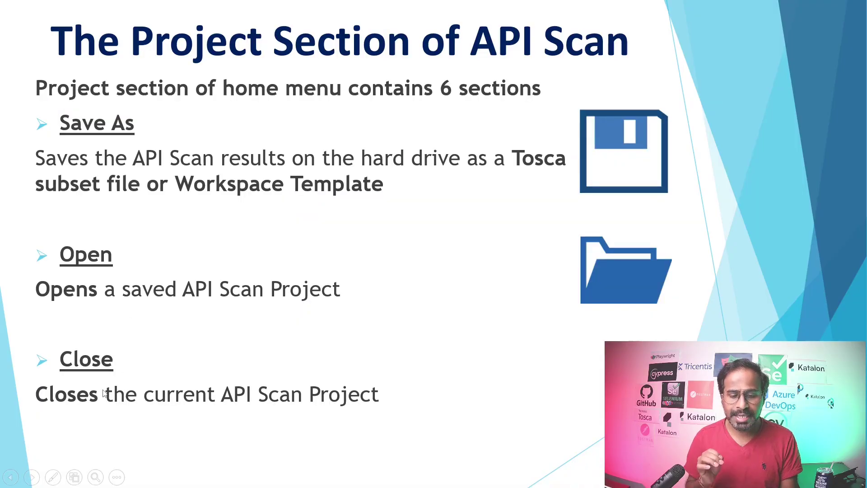
pyautogui.hotkey('alt', 'Tab')
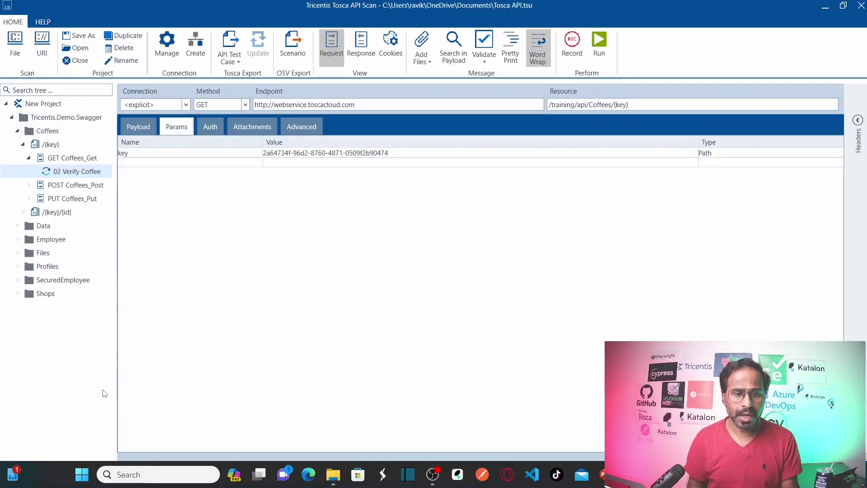
pyautogui.click(79, 61)
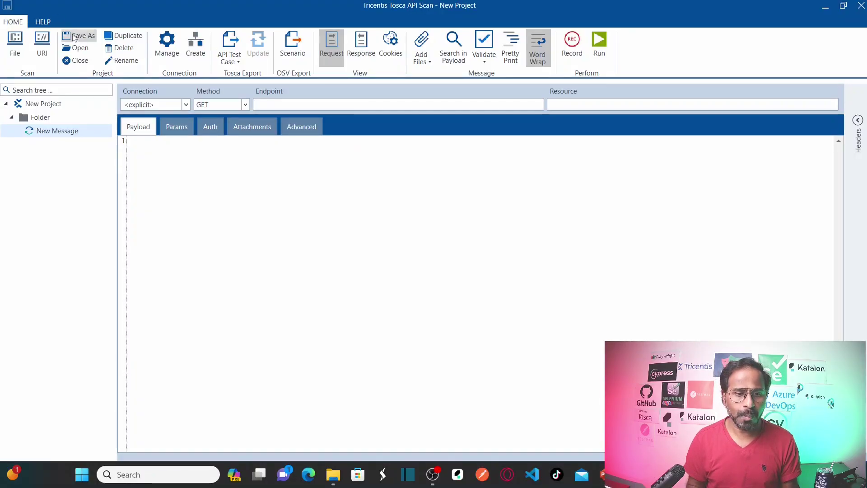
# Open the saved project API First Project.tsu from the Documents folder.
pyautogui.click(77, 48)
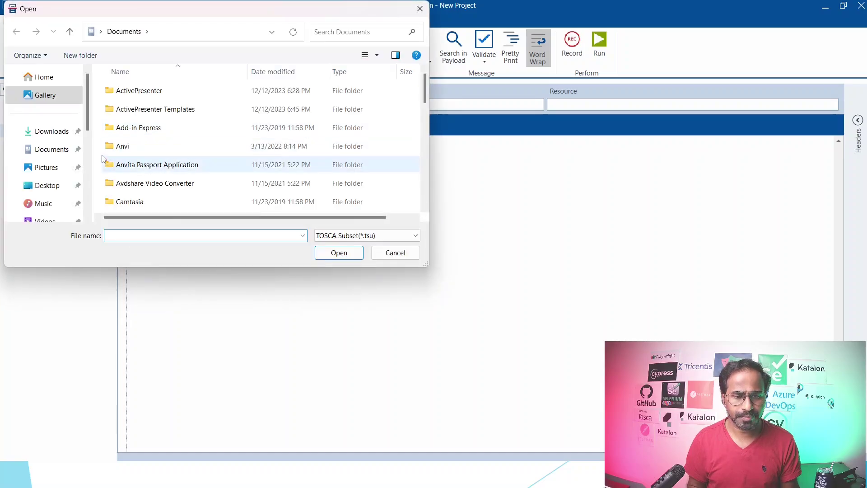
pyautogui.moveTo(424, 93); pyautogui.dragTo(421, 198)
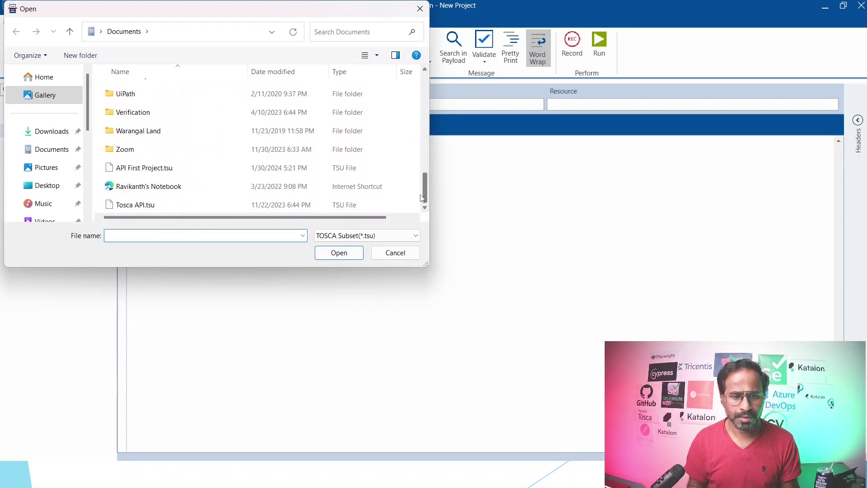
pyautogui.click(188, 169)
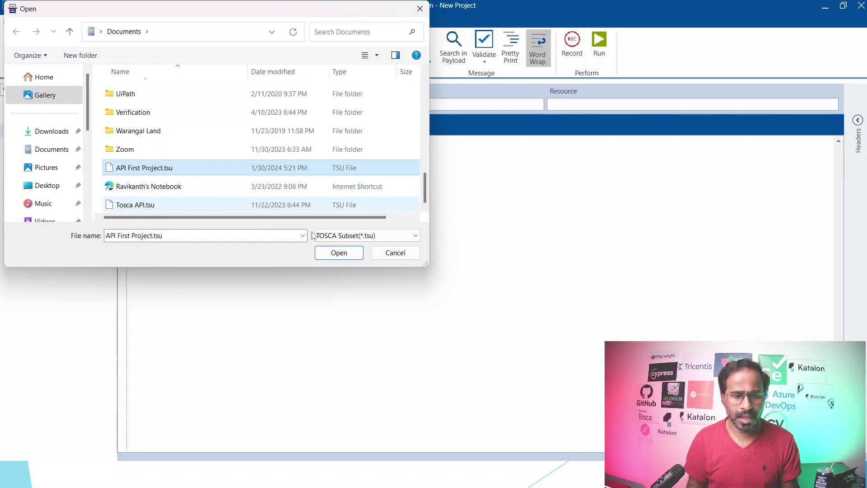
pyautogui.click(154, 204)
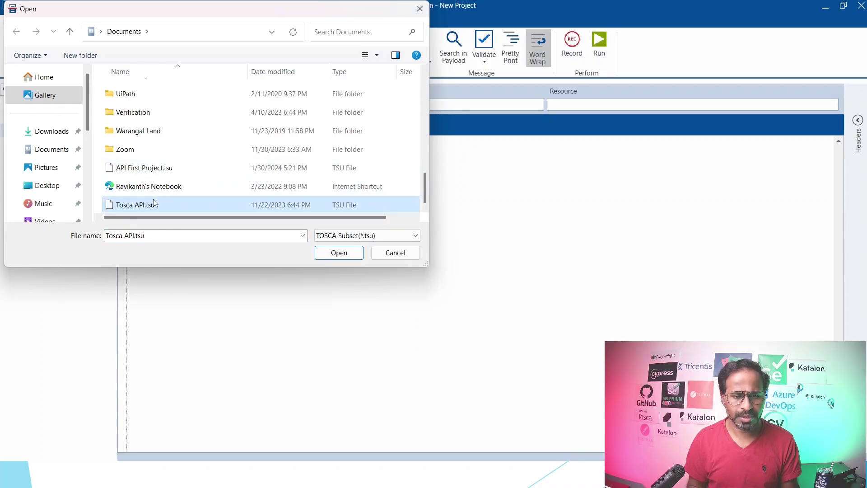
pyautogui.click(171, 174)
pyautogui.click(338, 252)
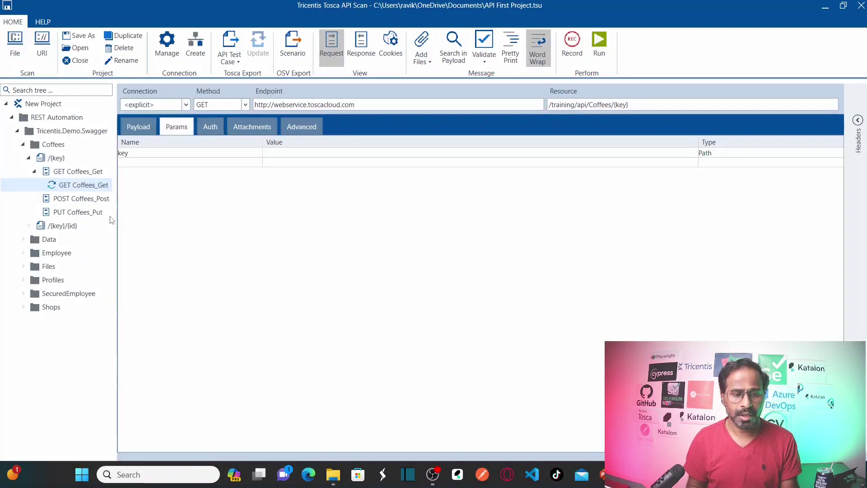
# Collapse GET Coffees_Get and the Coffees folder under Tricentis.Demo.Swagger.
pyautogui.click(22, 144)
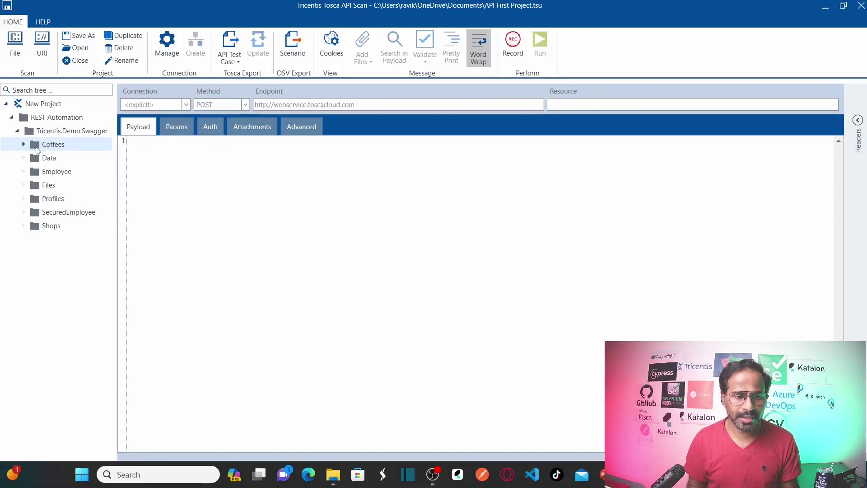
pyautogui.click(21, 146)
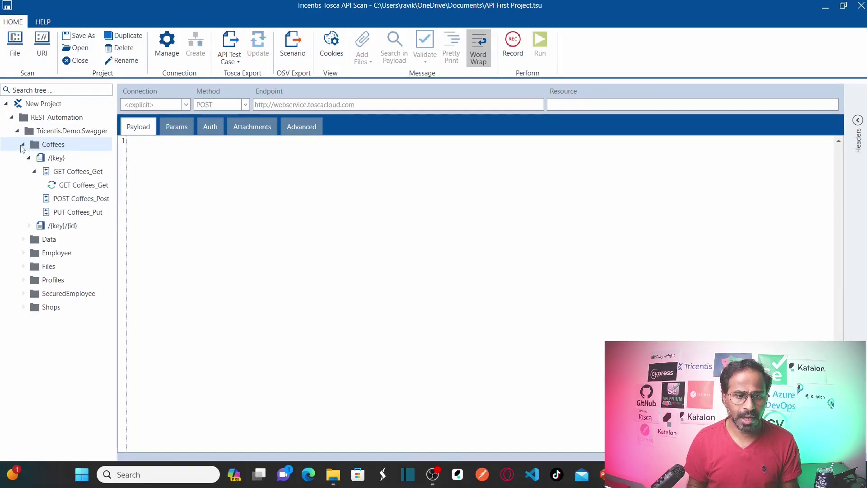
pyautogui.click(34, 172)
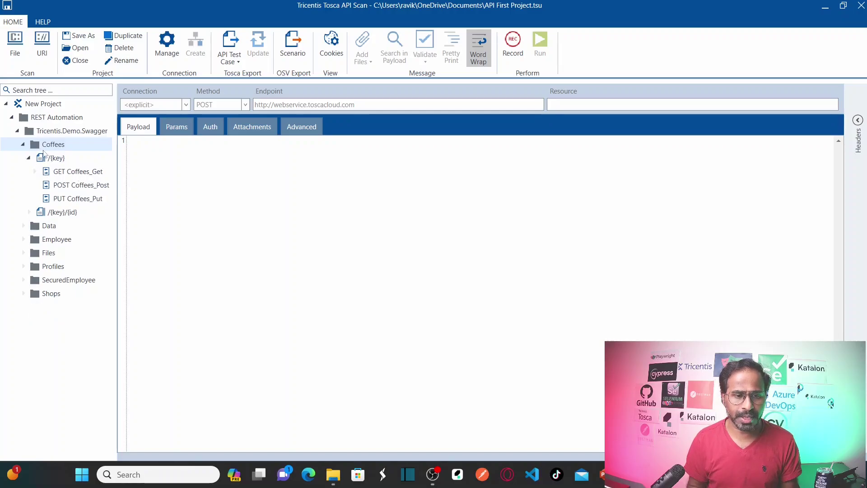
pyautogui.click(22, 144)
# Duplicate the Shops folder under Tricentis.Demo.Swagger.
pyautogui.click(46, 228)
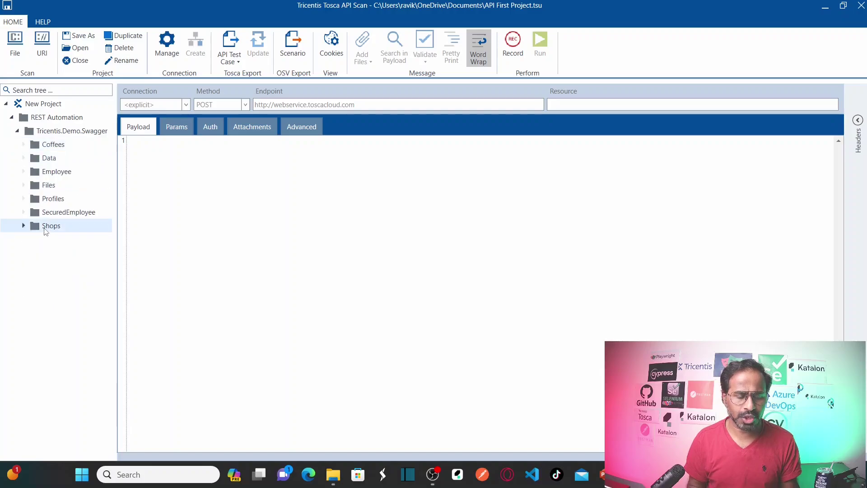
pyautogui.rightClick(45, 228)
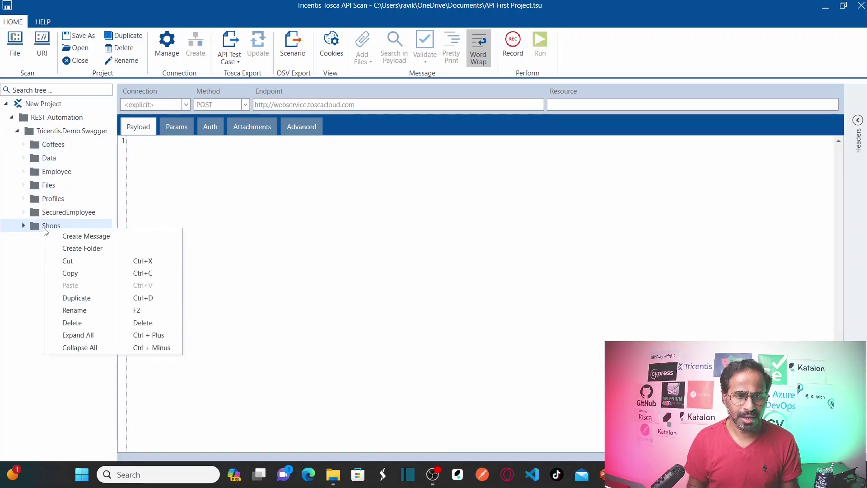
pyautogui.press('Escape')
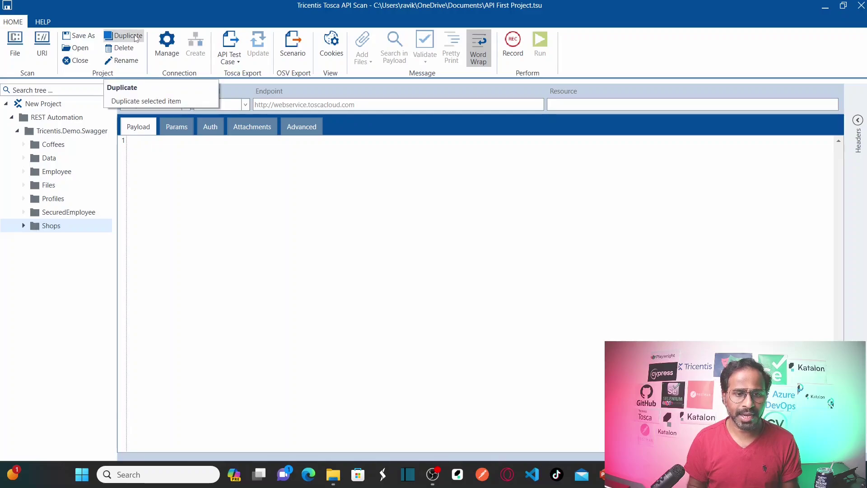
pyautogui.click(127, 39)
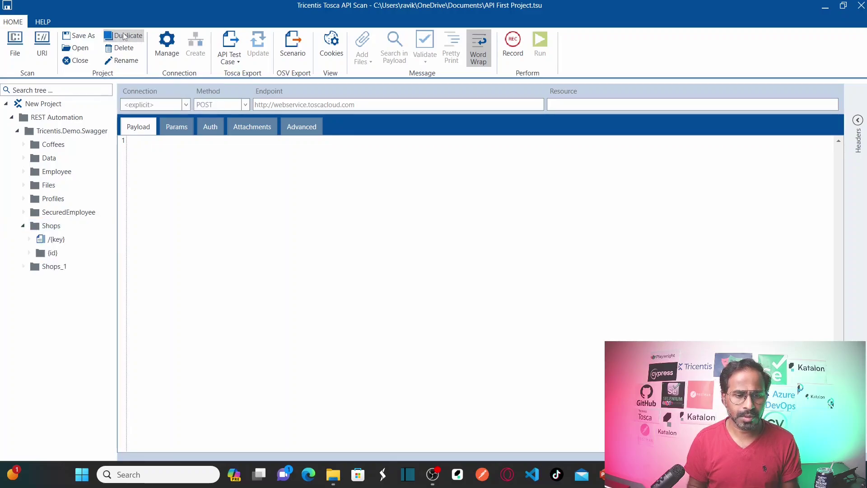
# Collapse the Shops folder and duplicate the Shops_1 folder under Tricentis.Demo.Swagger.
pyautogui.click(23, 225)
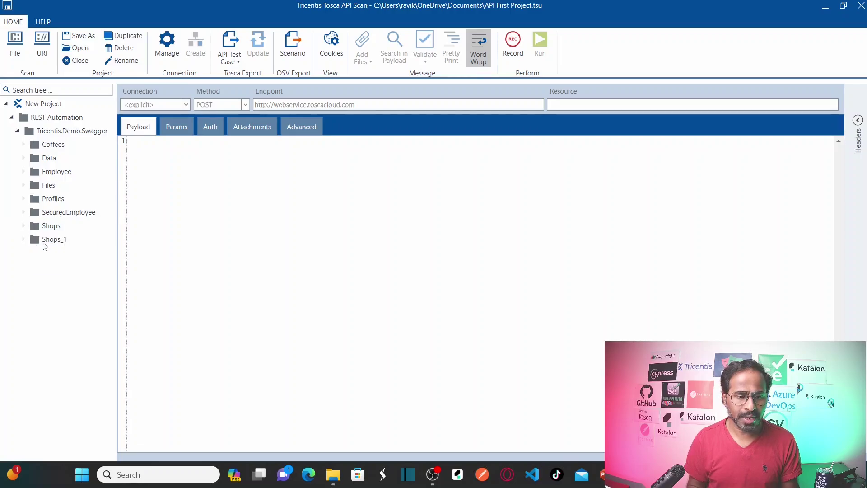
pyautogui.click(45, 240)
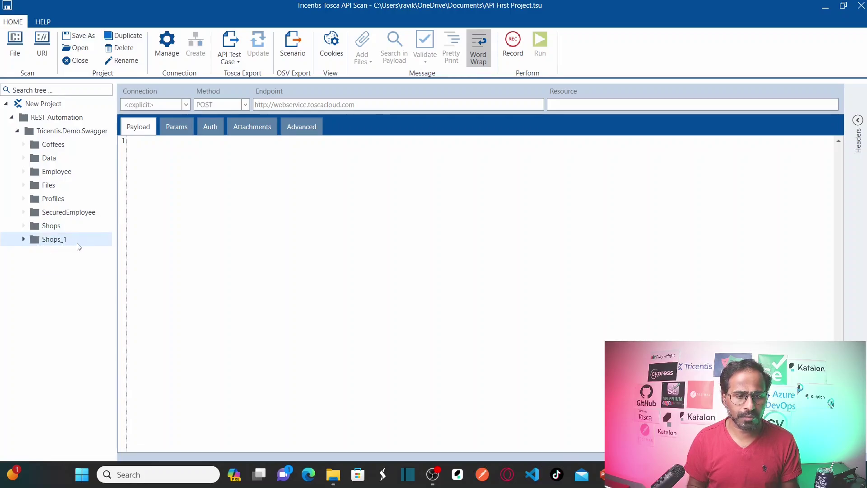
pyautogui.click(125, 41)
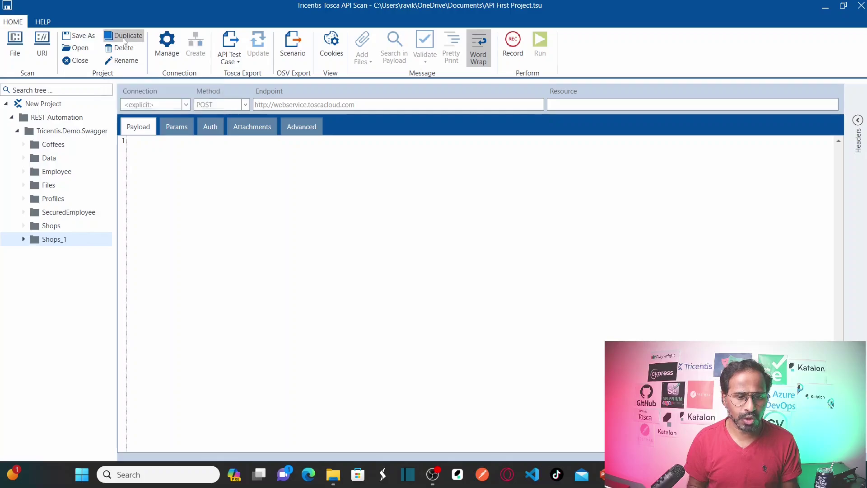
# Duplicate the GET Shops_GetCoffees message under Shops_2 > {id} > /Coffees, and widen the project tree to show full message names.
pyautogui.click(22, 240)
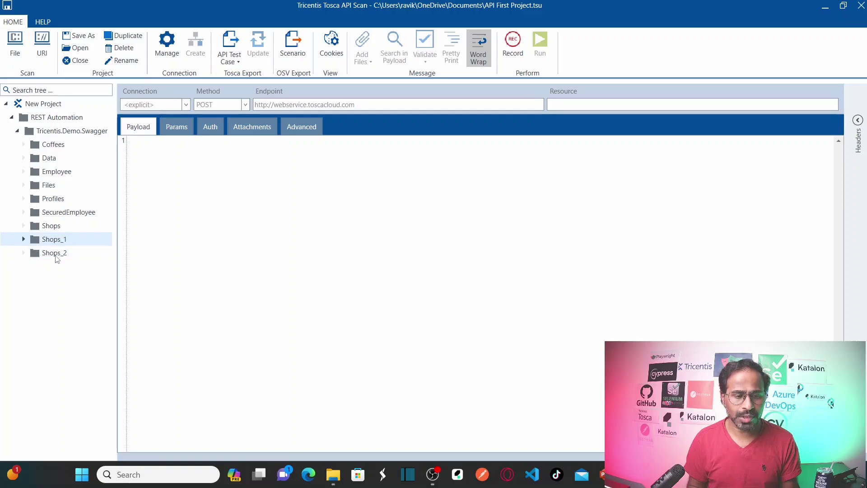
pyautogui.click(24, 253)
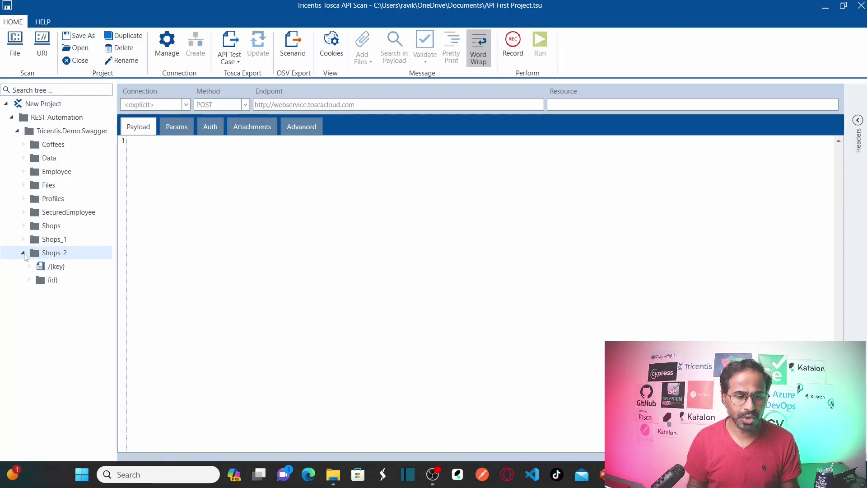
pyautogui.click(28, 280)
pyautogui.click(35, 307)
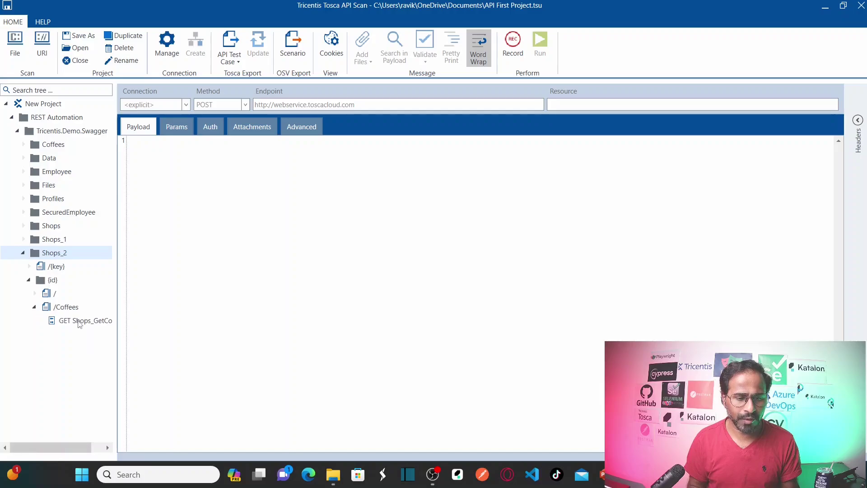
pyautogui.doubleClick(80, 322)
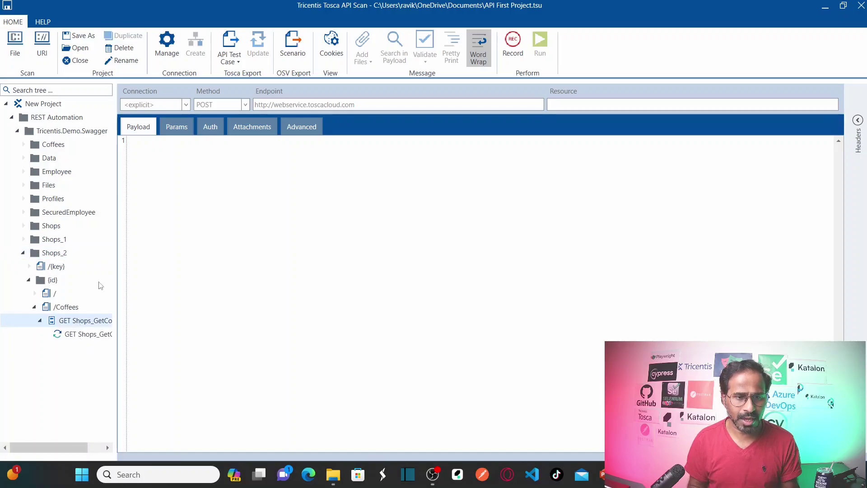
pyautogui.click(86, 334)
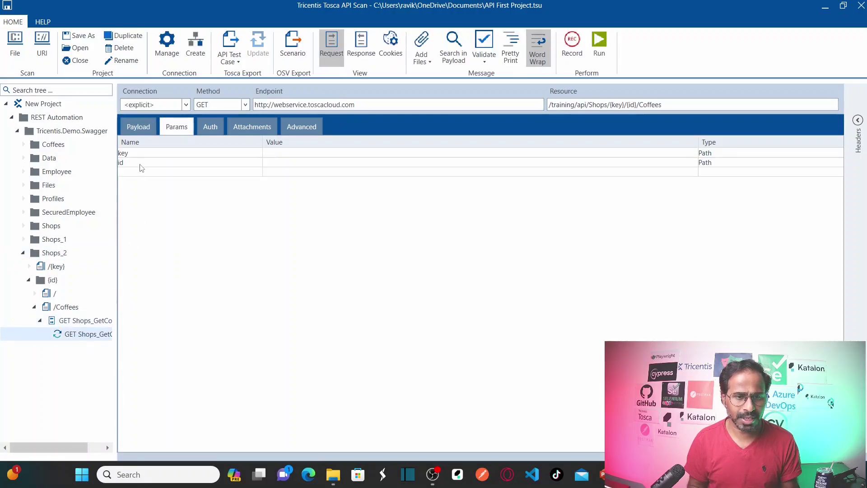
pyautogui.click(122, 36)
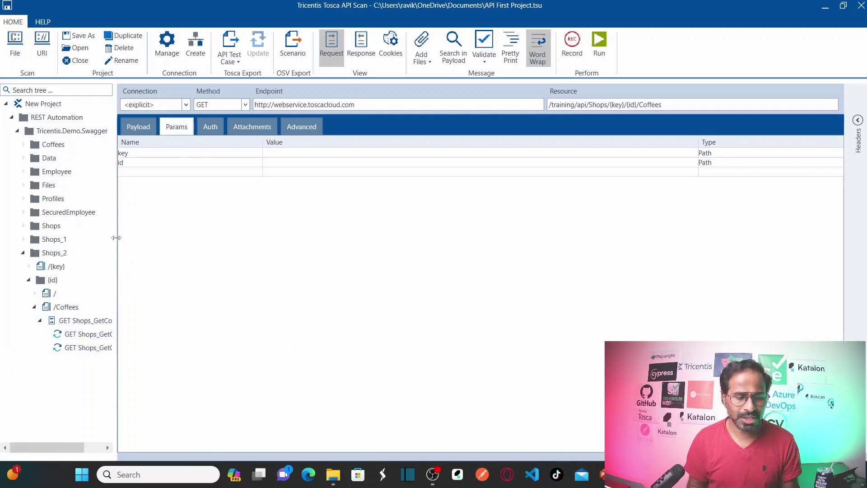
pyautogui.moveTo(117, 237); pyautogui.dragTo(220, 239)
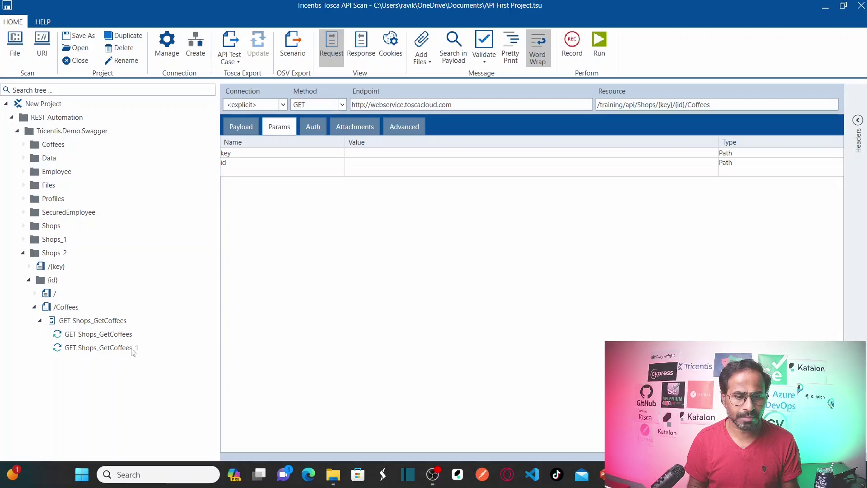
pyautogui.click(132, 352)
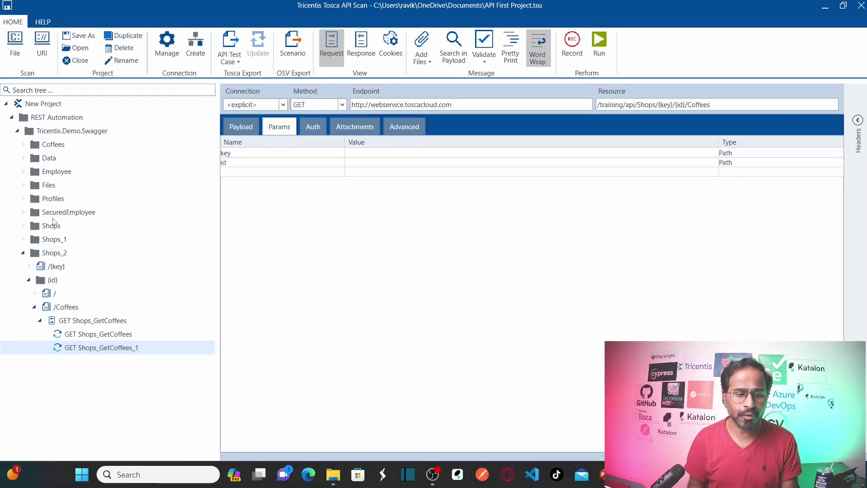
# Review the Project section slide in PowerPoint, and delete the Shops_1 folder in Tosca API Scan.
pyautogui.hotkey('alt', 'Tab')
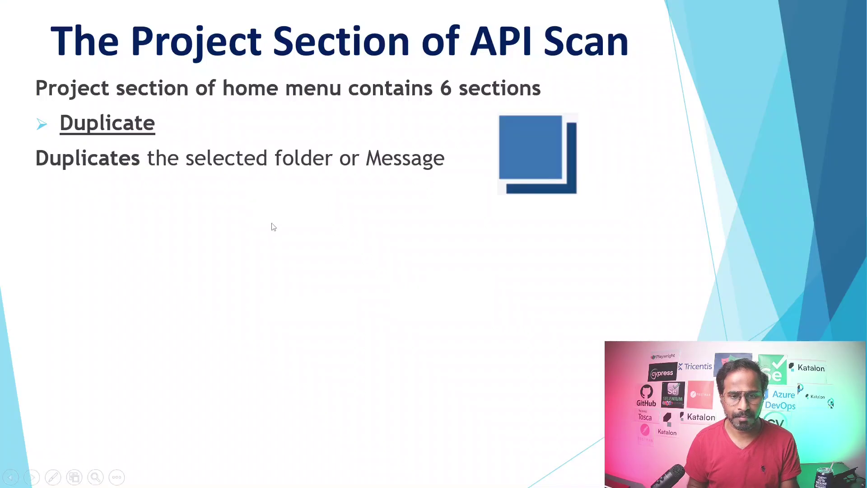
pyautogui.click(281, 210)
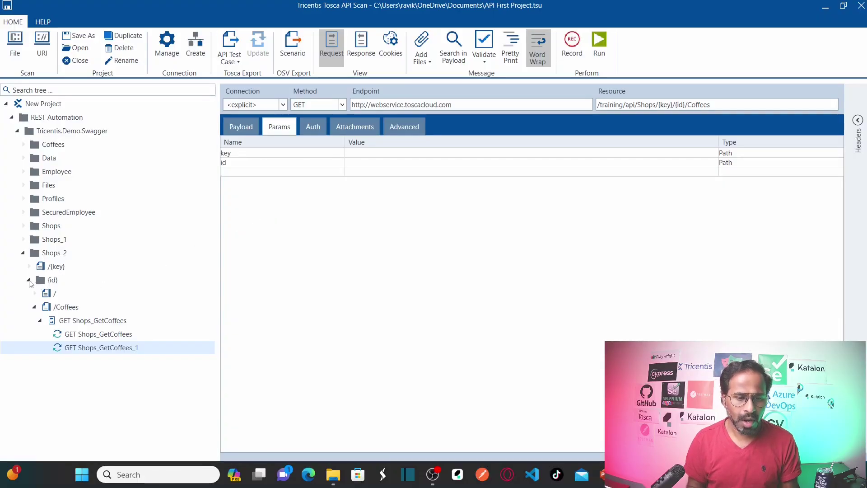
pyautogui.click(48, 255)
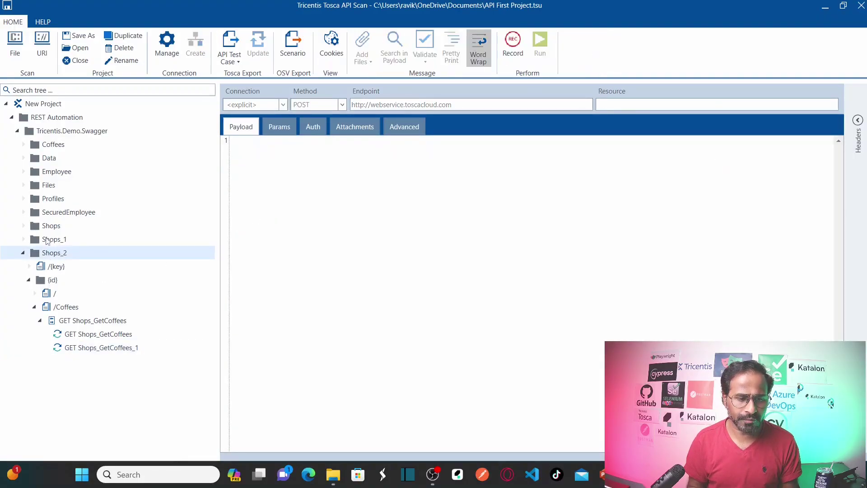
pyautogui.click(47, 240)
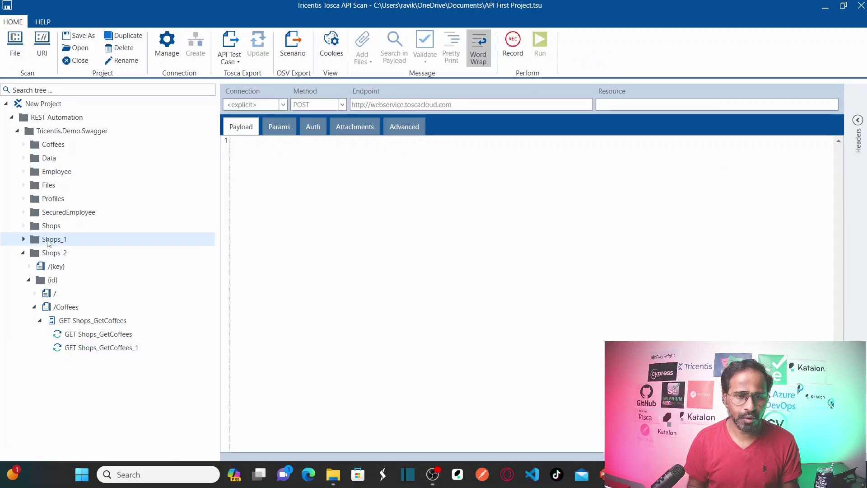
pyautogui.click(120, 50)
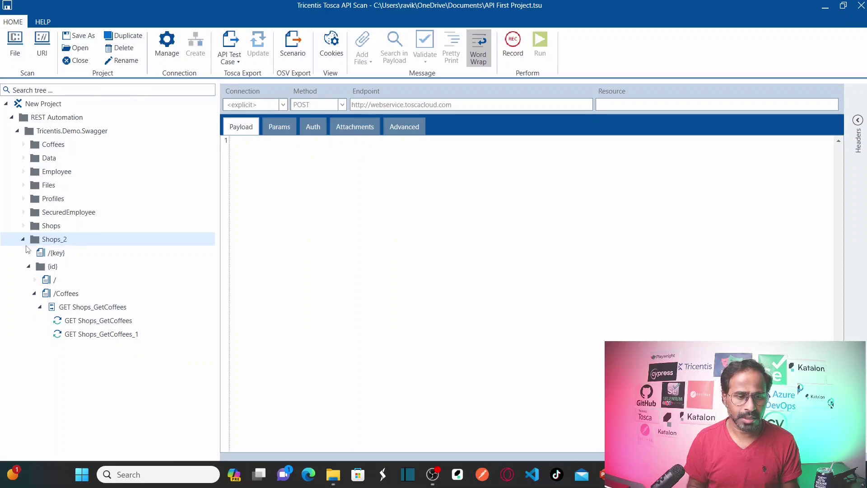
# Delete both messages, GET Shops_GetCoffees and GET Shops_GetCoffees_1, together from the /Coffees resource in Shops_2.
pyautogui.click(28, 267)
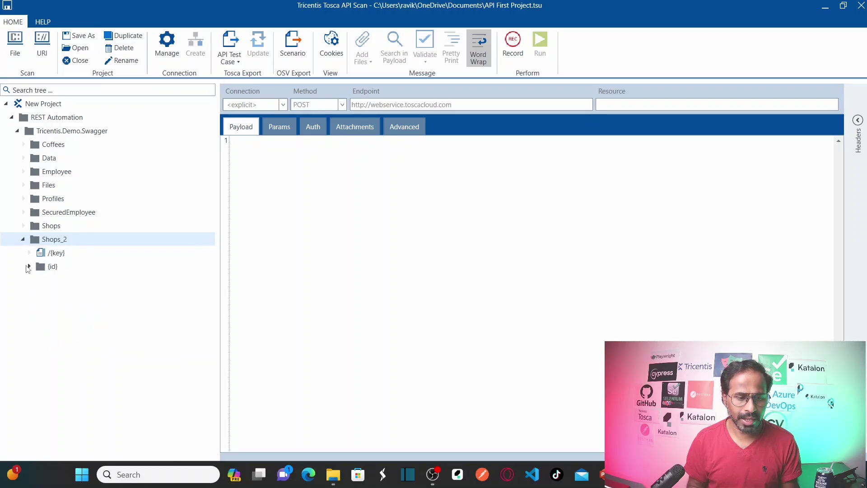
pyautogui.click(23, 240)
pyautogui.click(23, 239)
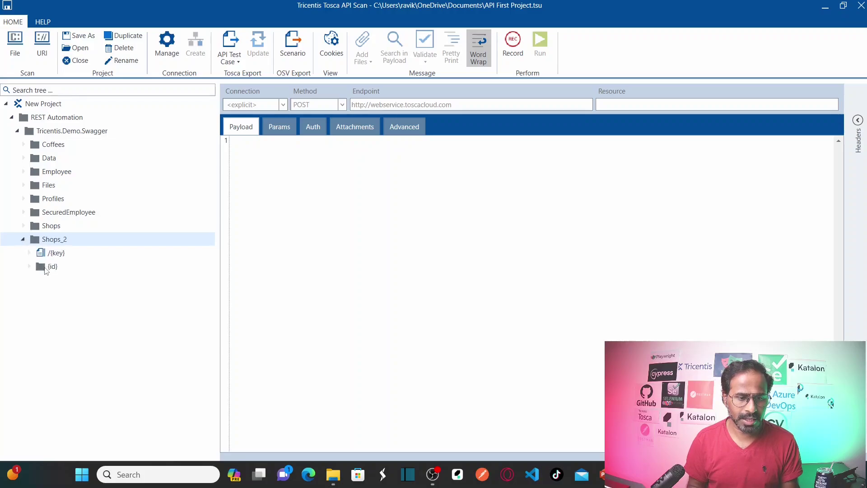
pyautogui.click(46, 270)
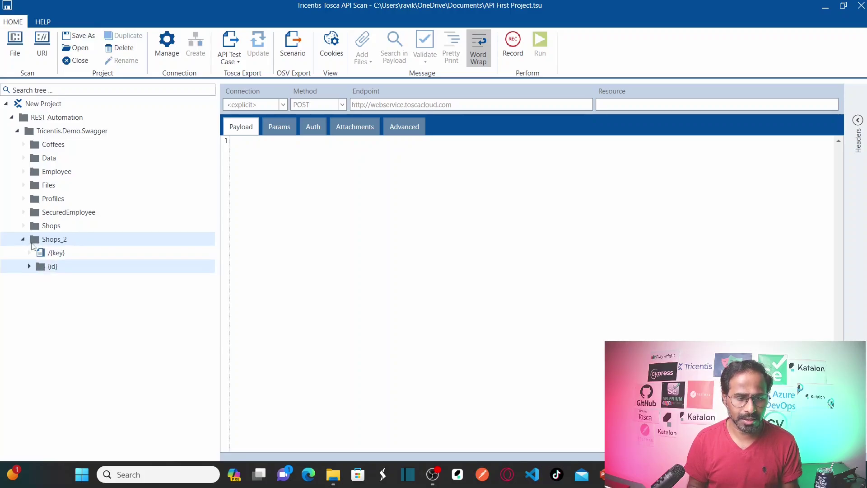
pyautogui.click(30, 243)
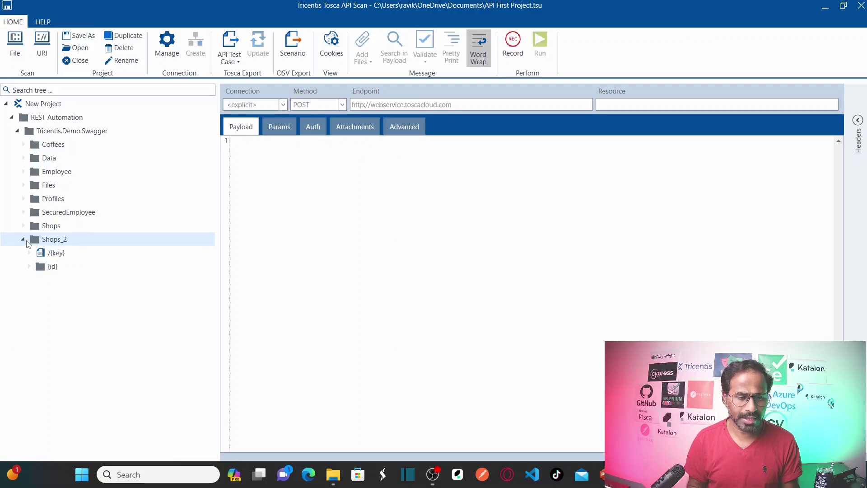
pyautogui.click(29, 266)
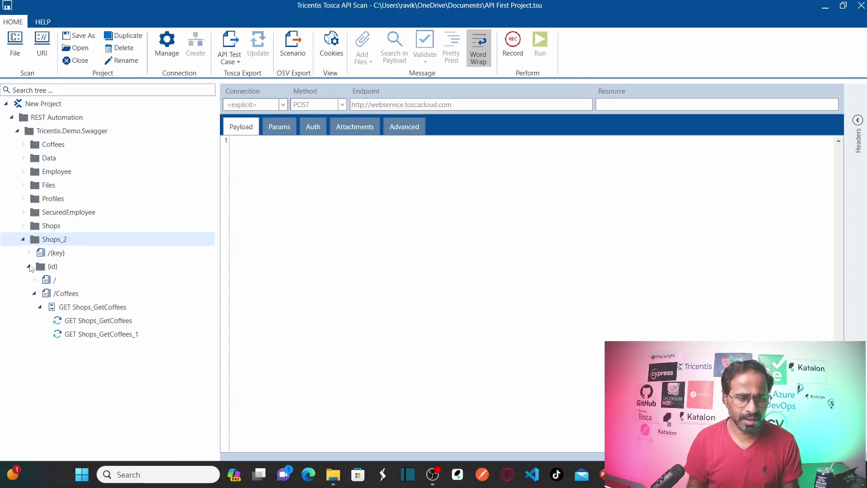
pyautogui.click(103, 335)
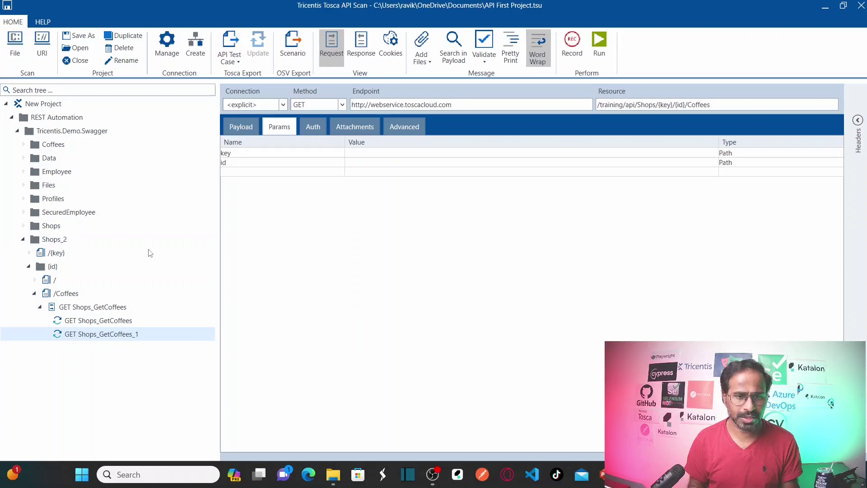
pyautogui.keyDown('ctrl'); pyautogui.click(93, 321); pyautogui.keyUp('ctrl')
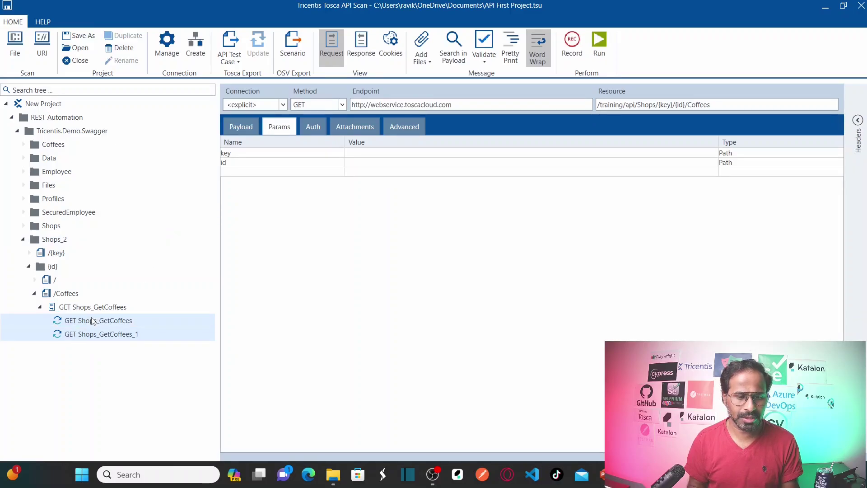
pyautogui.click(119, 48)
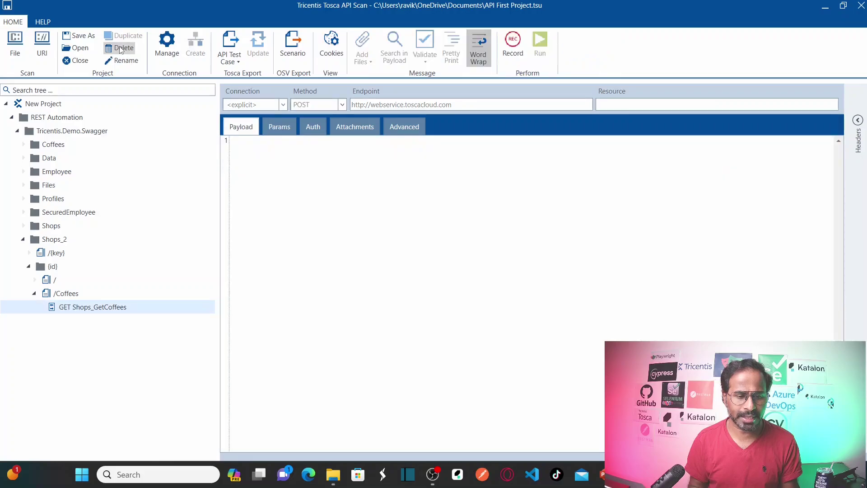
# Delete the Shops_2 folder from Tricentis.Demo.Swagger.
pyautogui.doubleClick(39, 240)
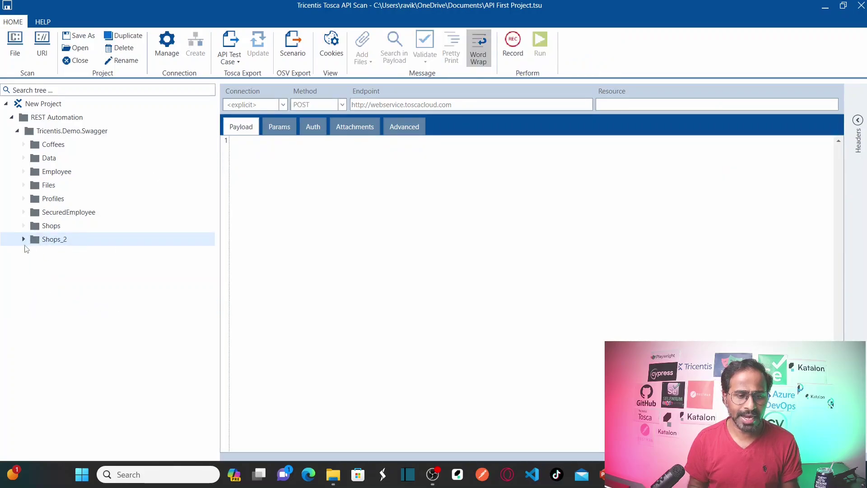
pyautogui.click(23, 239)
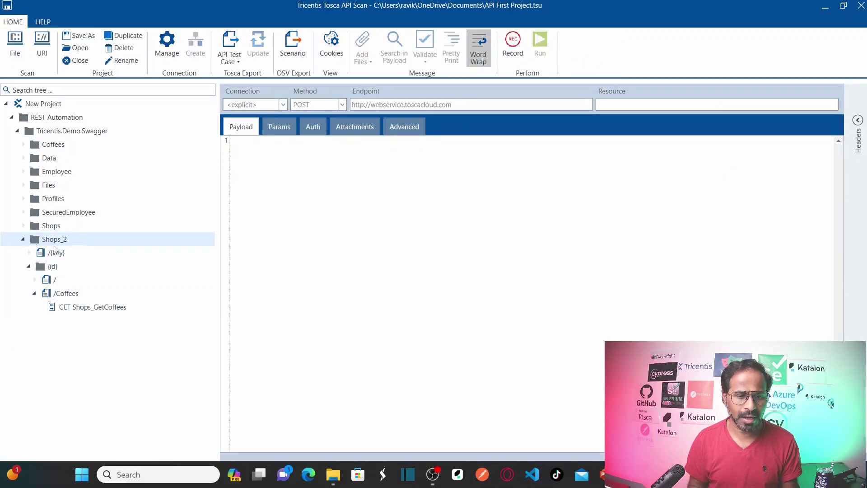
pyautogui.click(130, 49)
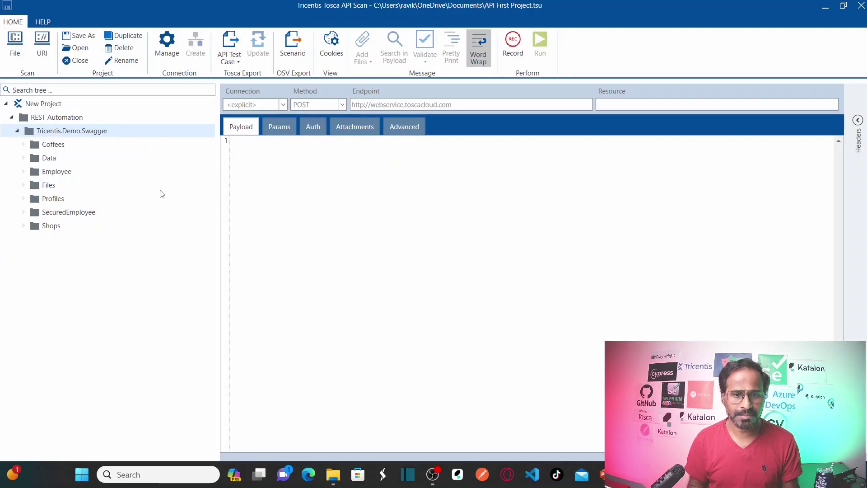
# Review the Delete and Rename descriptions on the PowerPoint slide, and inspect the contents of the Coffees folder in Tosca API Scan.
pyautogui.hotkey('alt', 'Tab')
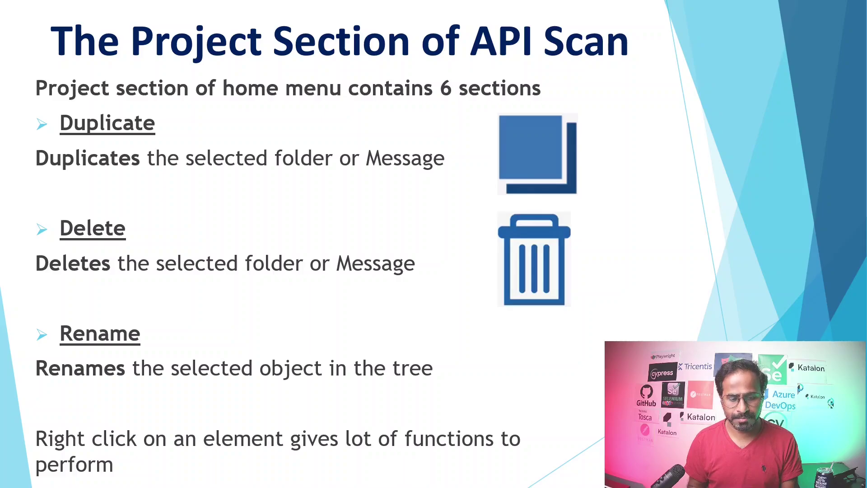
pyautogui.hotkey('alt', 'Tab')
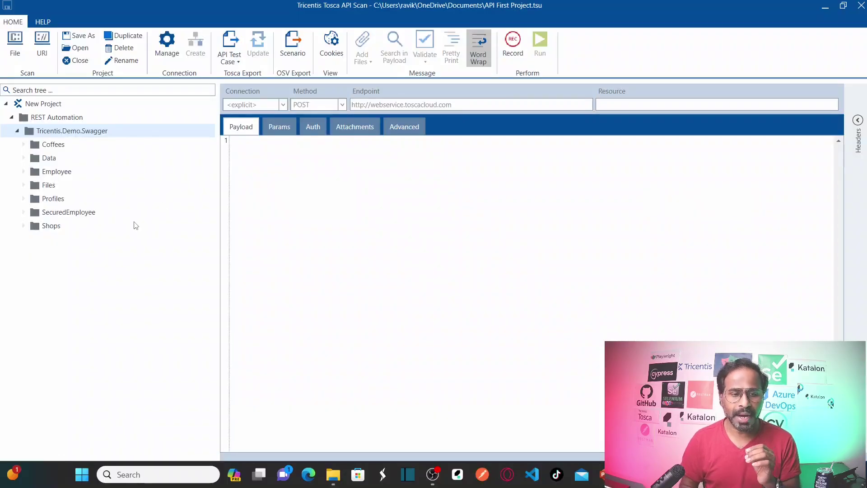
pyautogui.click(24, 144)
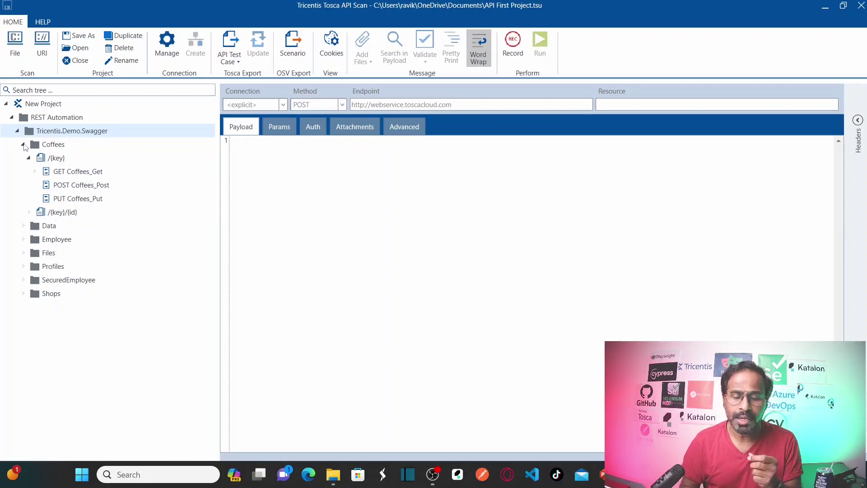
pyautogui.click(23, 145)
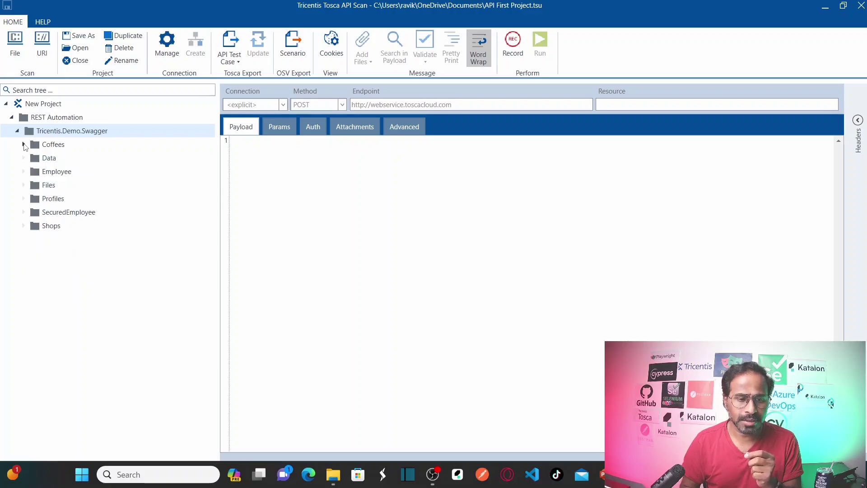
# Rename the Coffees folder under Tricentis.Demo.Swagger to "01 Coffees".
pyautogui.click(49, 148)
pyautogui.rightClick(50, 148)
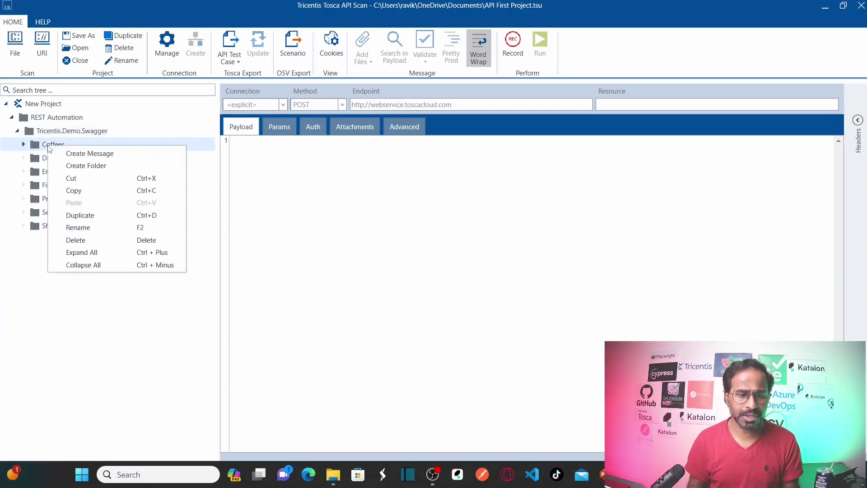
pyautogui.click(97, 226)
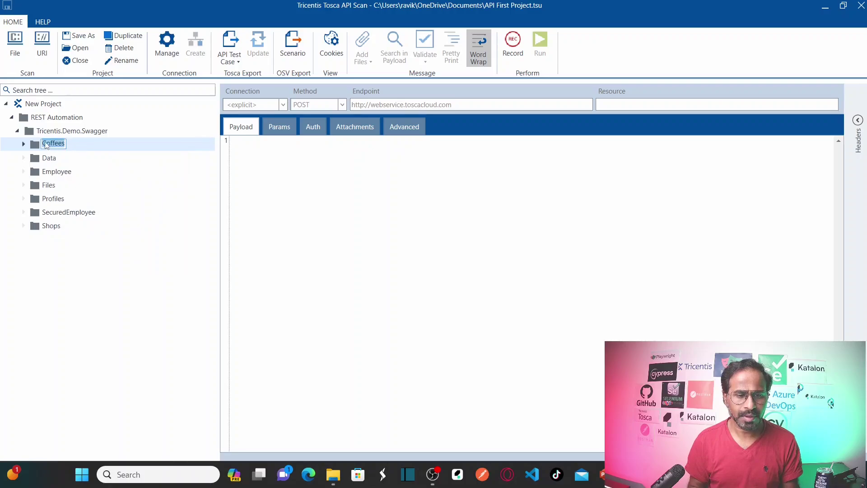
pyautogui.click(45, 144)
pyautogui.write('01')
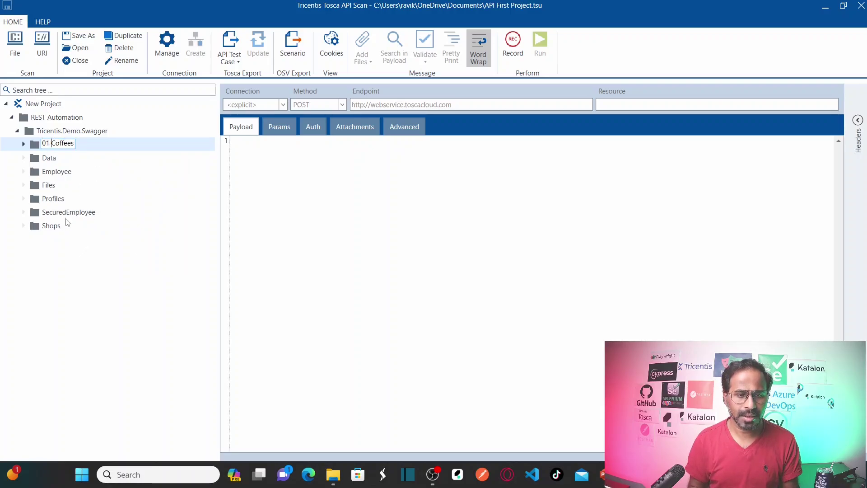
pyautogui.click(36, 147)
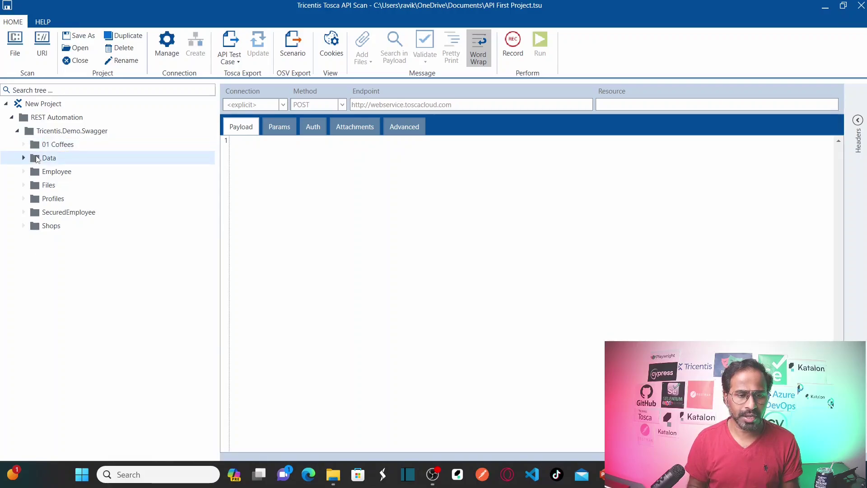
# Rename the Data folder under Tricentis.Demo.Swagger to "02 Data".
pyautogui.rightClick(36, 158)
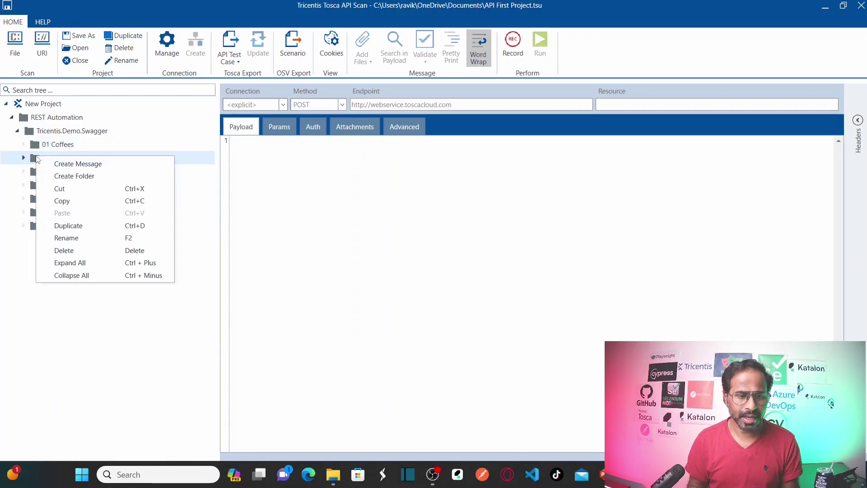
pyautogui.click(86, 244)
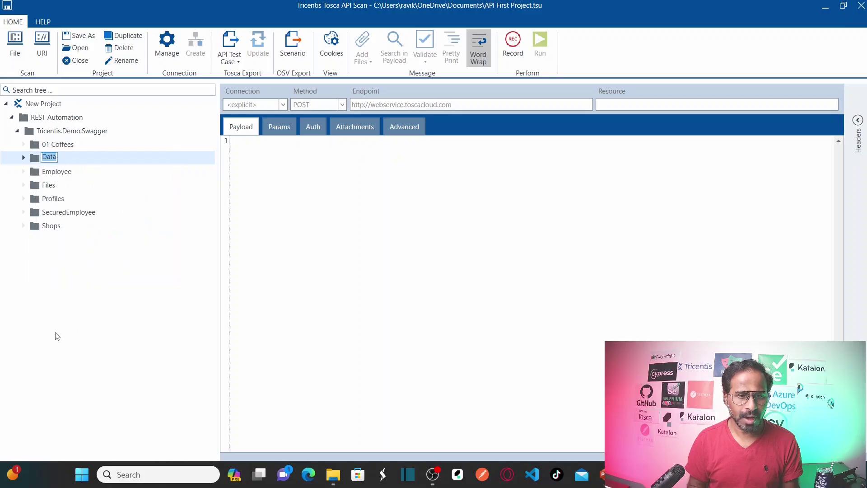
pyautogui.click(33, 158)
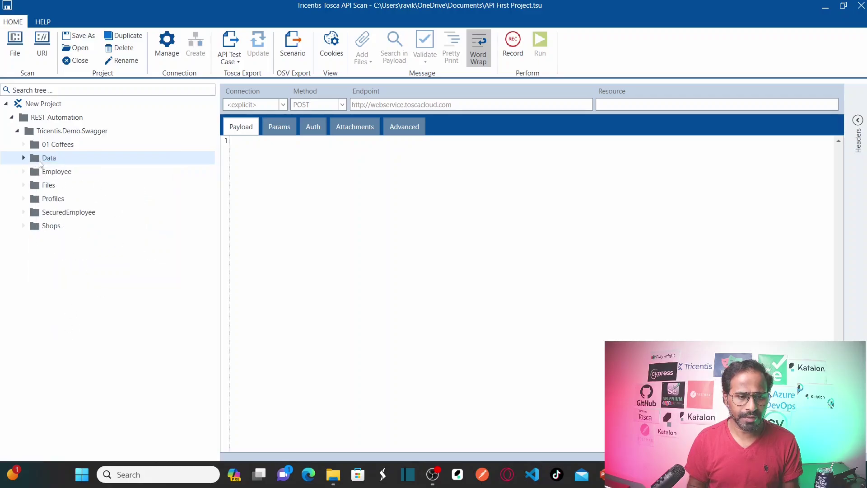
pyautogui.click(124, 61)
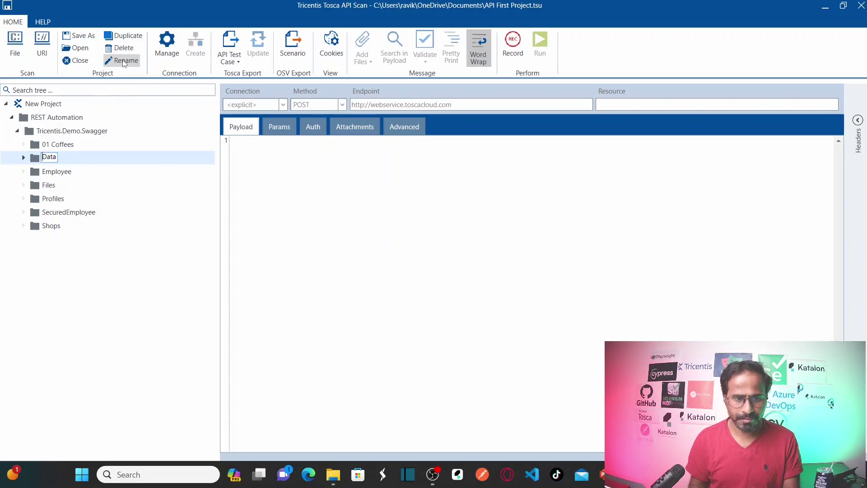
pyautogui.press('Home')
pyautogui.write('02')
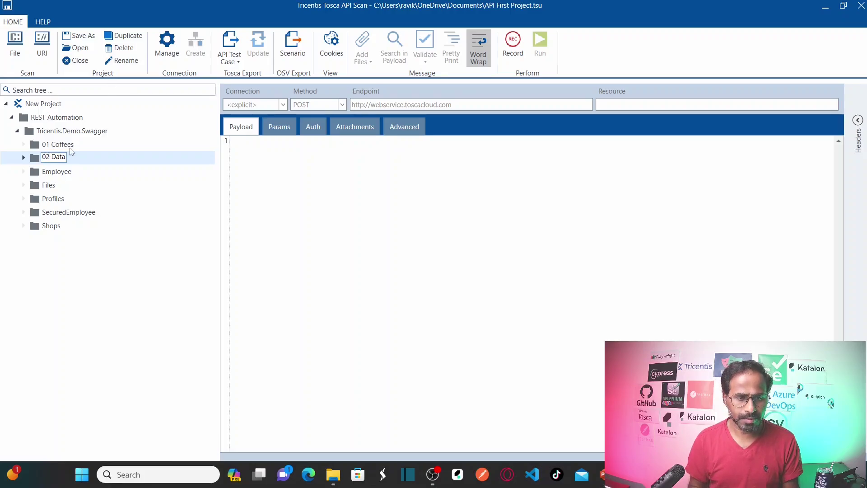
# Rename the Employee folder under Tricentis.Demo.Swagger to "03 Employee".
pyautogui.click(43, 176)
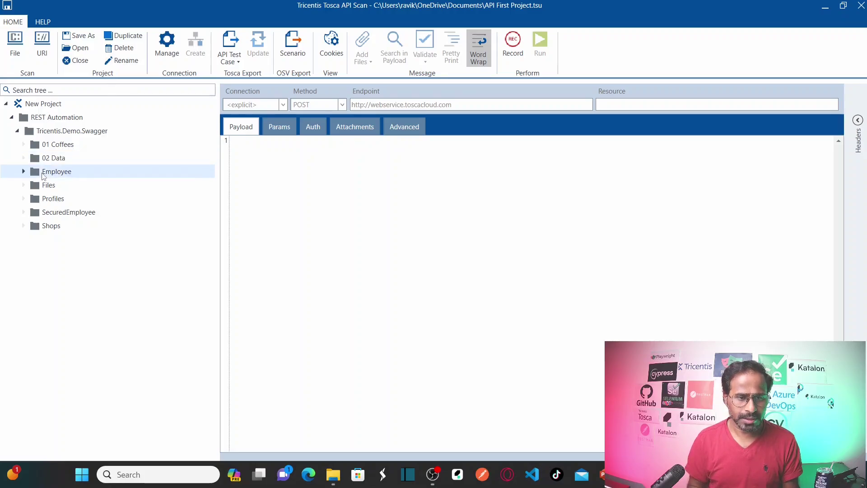
pyautogui.click(126, 61)
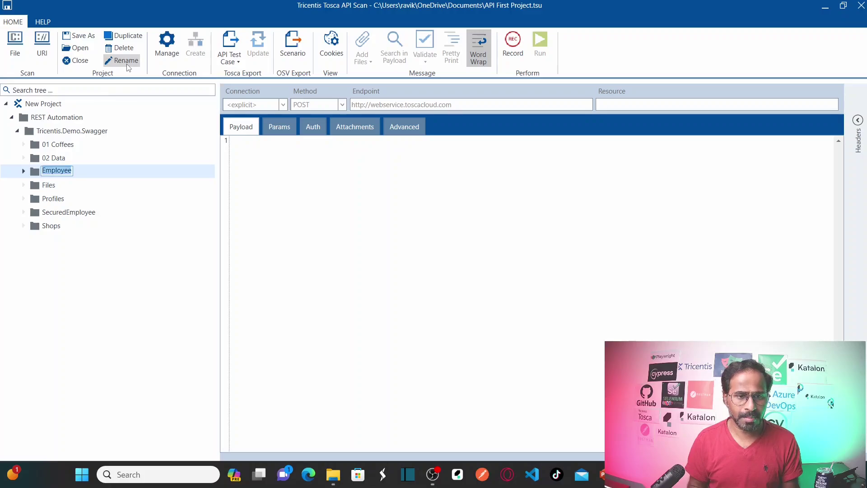
pyautogui.press('Home')
pyautogui.write('03')
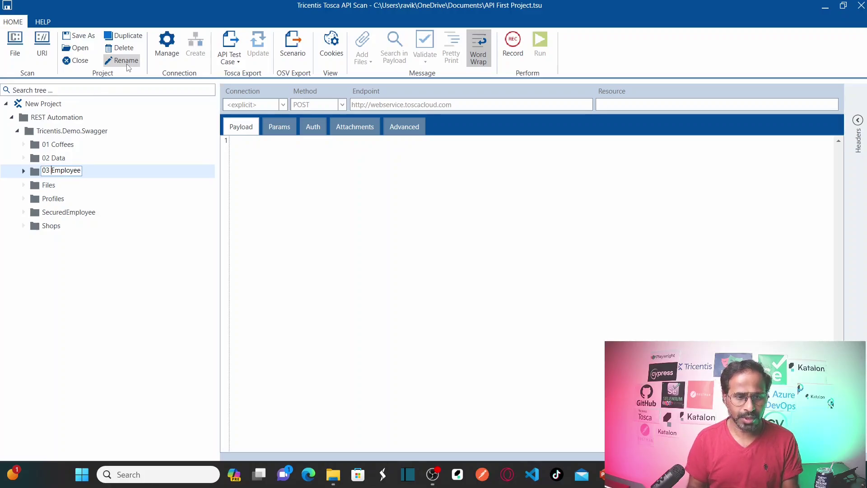
# Rename the Files folder under Tricentis.Demo.Swagger to "04 Files".
pyautogui.click(55, 181)
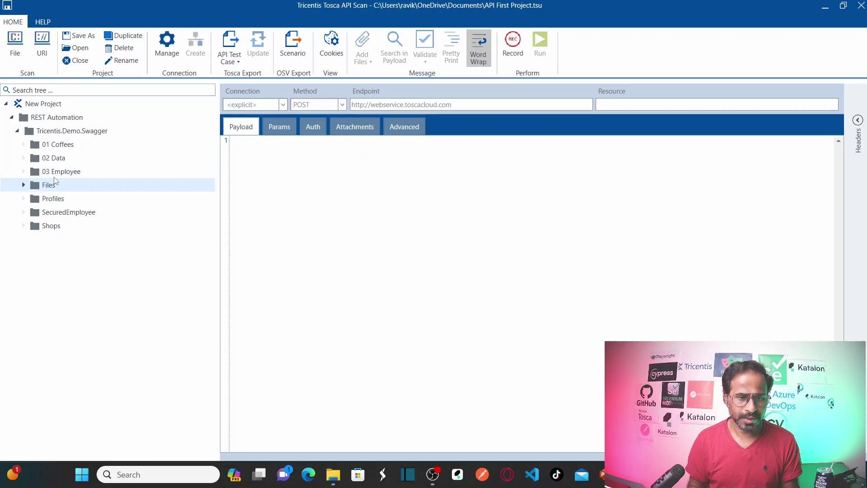
pyautogui.click(123, 60)
pyautogui.press('Home')
pyautogui.write('04')
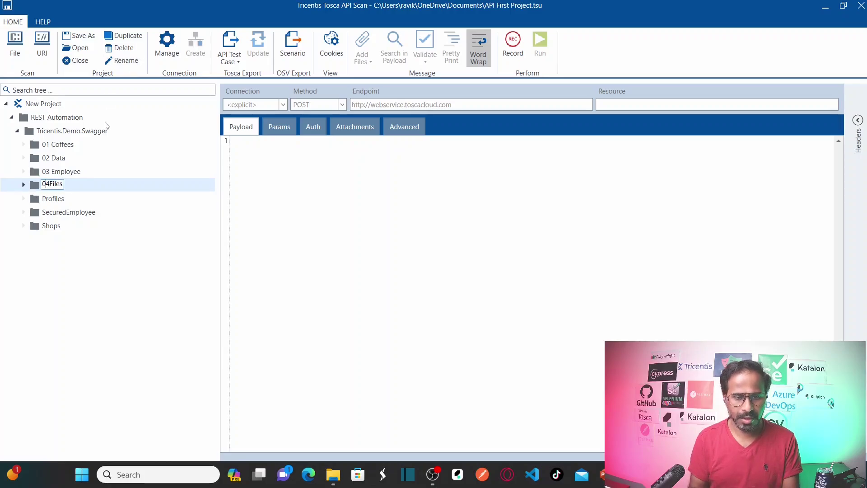
# Rename the Profiles folder under Tricentis.Demo.Swagger to "05 Profiles".
pyautogui.click(40, 203)
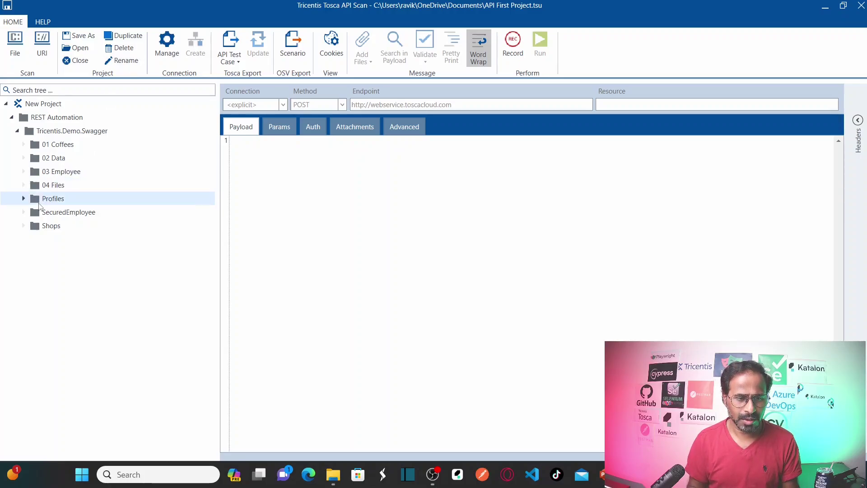
pyautogui.rightClick(39, 204)
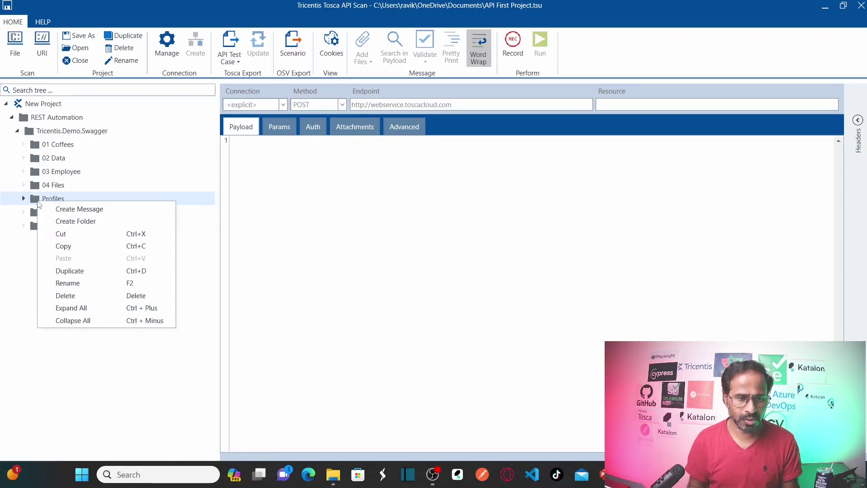
pyautogui.click(97, 286)
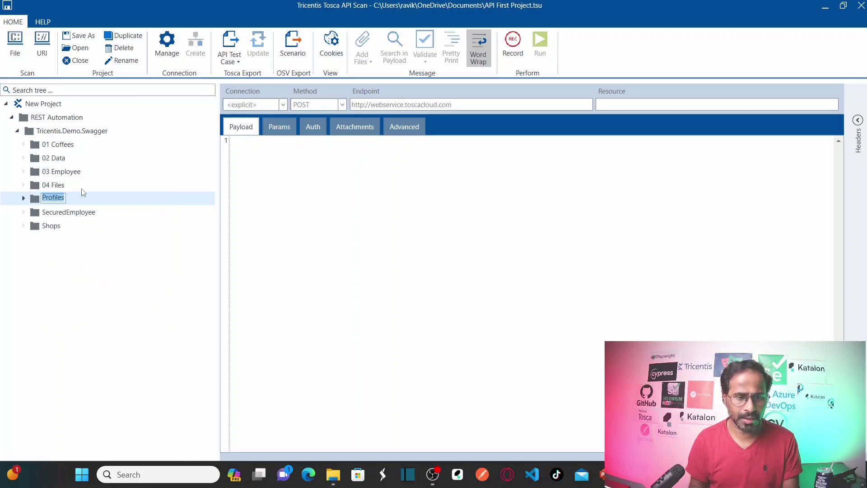
pyautogui.press('Home')
pyautogui.write('05')
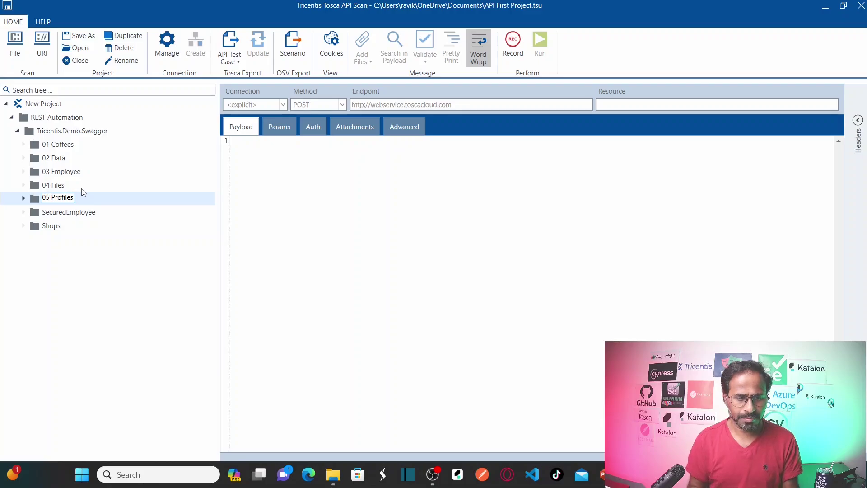
pyautogui.click(57, 211)
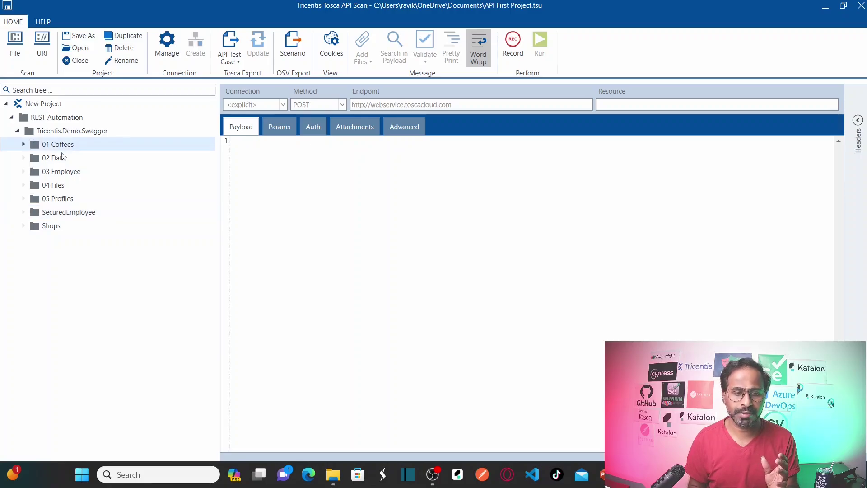
# Check the Project section slide in PowerPoint, and in Tosca API Scan expand all levels of the 02 Data folder and collapse them again.
pyautogui.hotkey('alt', 'Tab')
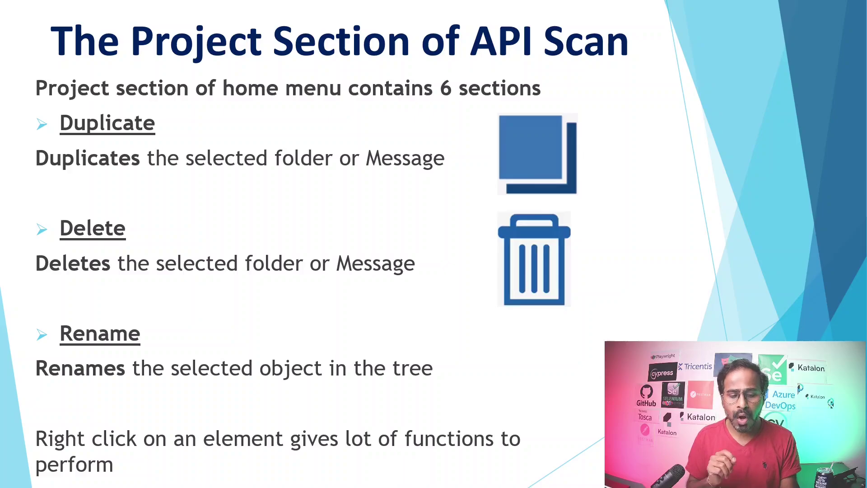
pyautogui.hotkey('alt', 'Tab')
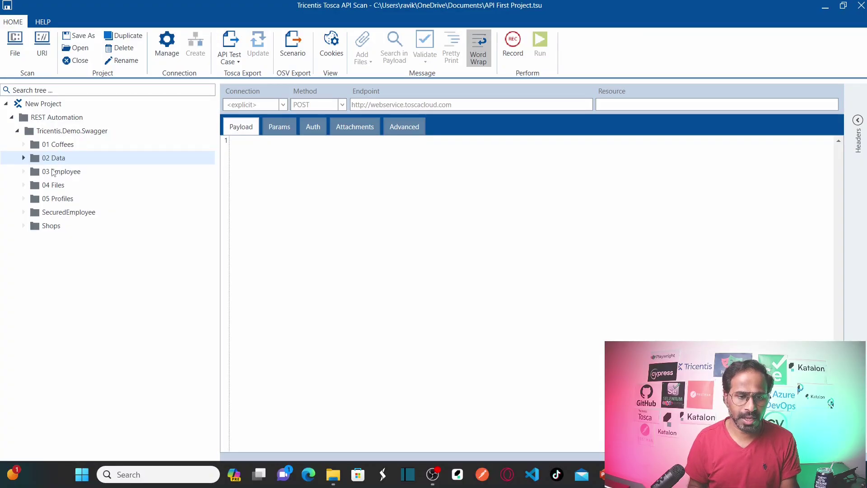
pyautogui.doubleClick(33, 162)
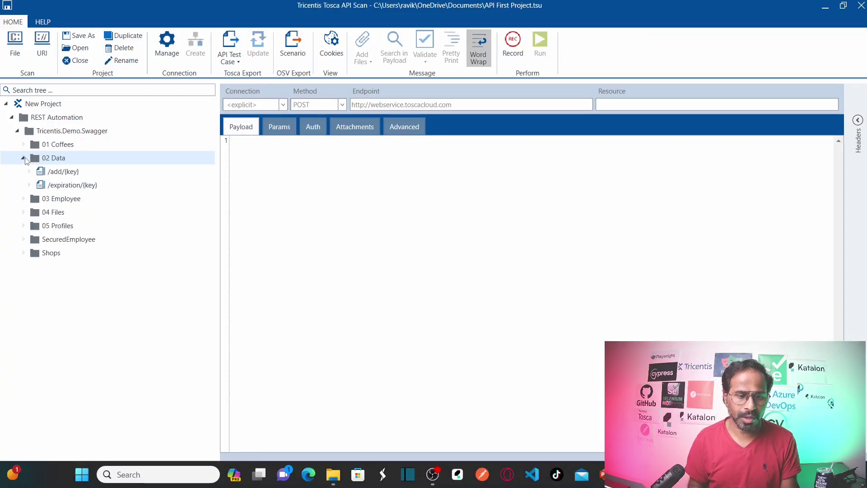
pyautogui.rightClick(83, 161)
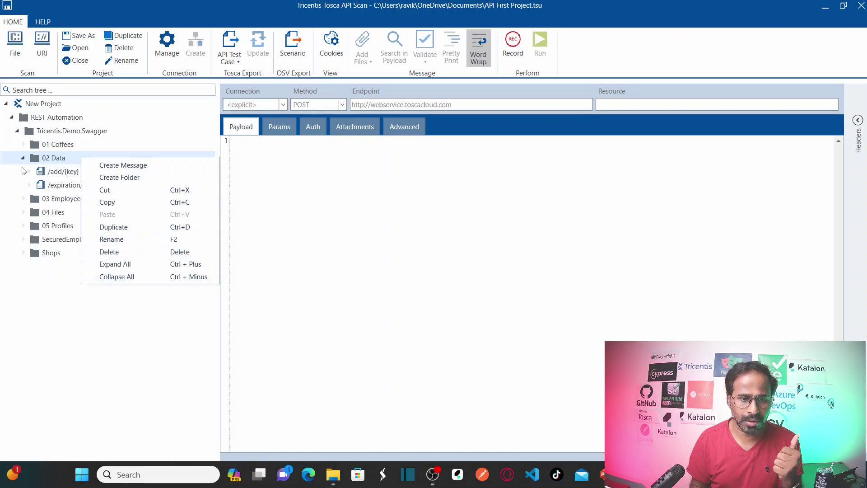
pyautogui.click(131, 266)
pyautogui.rightClick(57, 159)
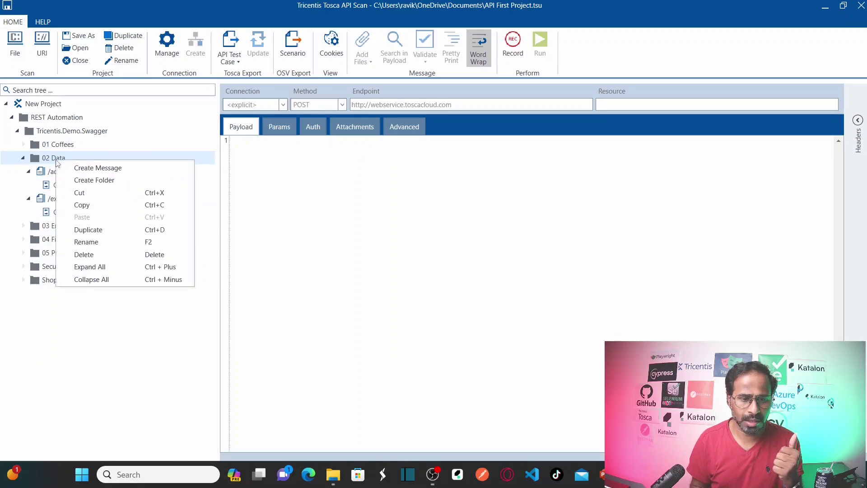
pyautogui.click(124, 280)
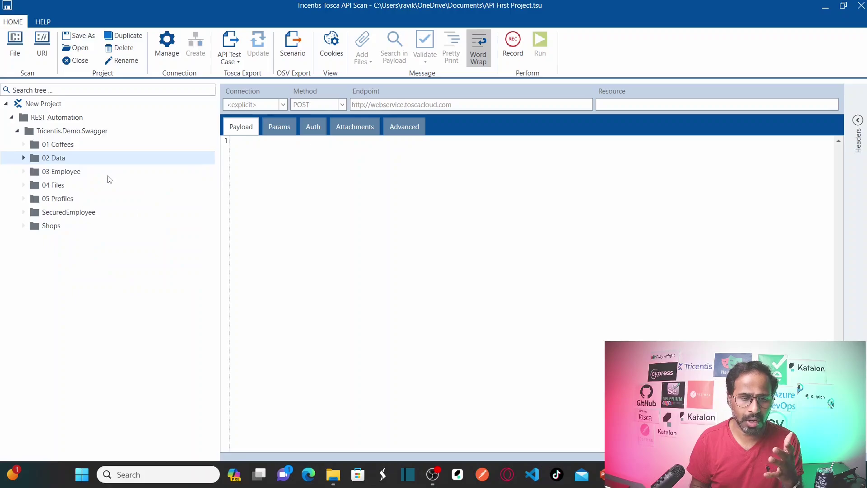
# Inspect the GET Employee_GetById message under /{key}/{id} in 03 Employee and its available commands, and collapse the folder again.
pyautogui.click(24, 172)
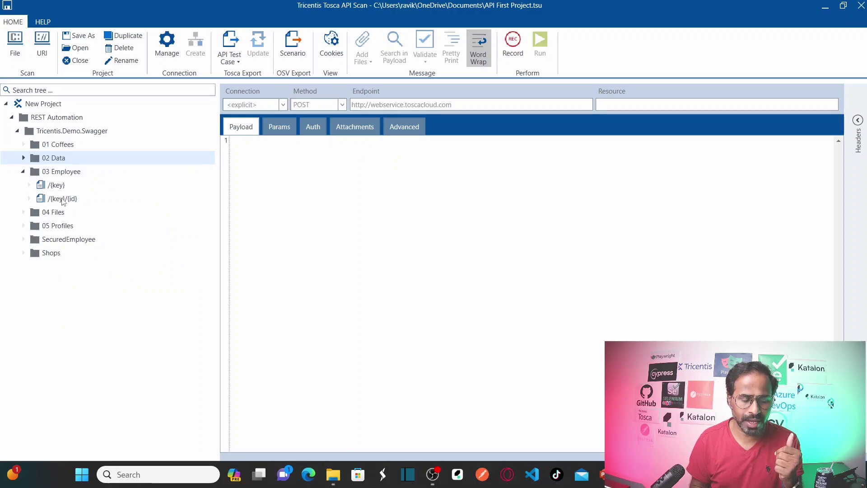
pyautogui.click(30, 199)
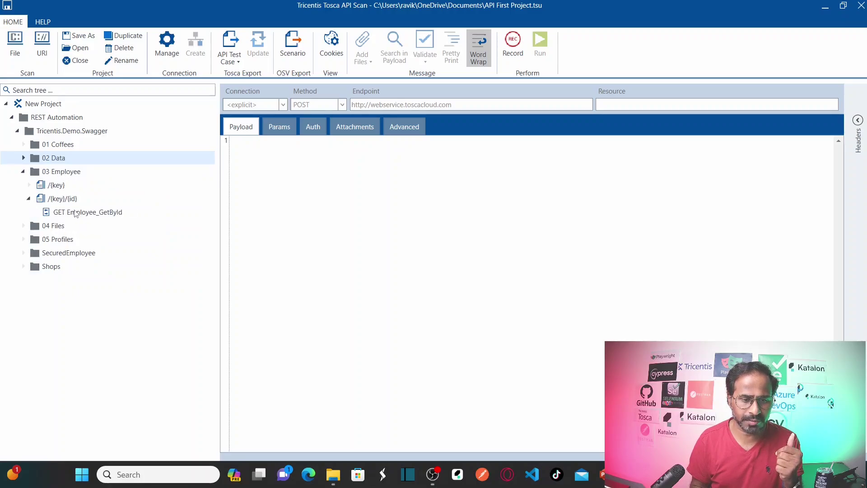
pyautogui.doubleClick(76, 213)
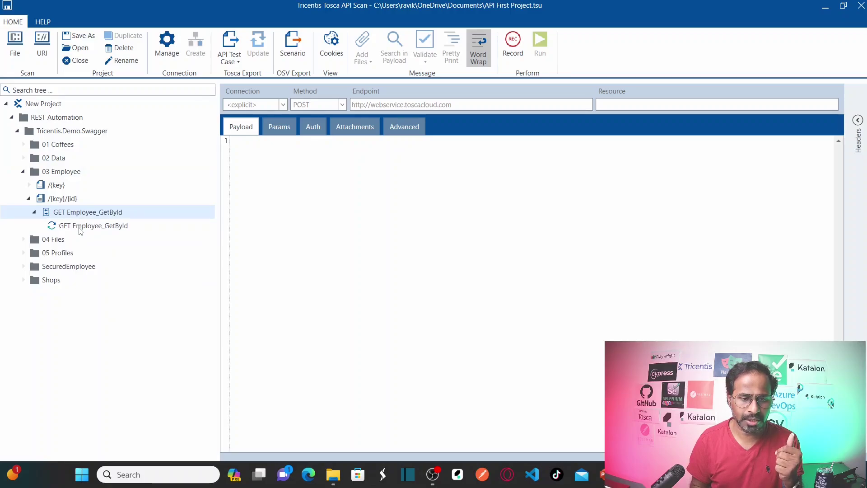
pyautogui.click(80, 230)
pyautogui.rightClick(81, 230)
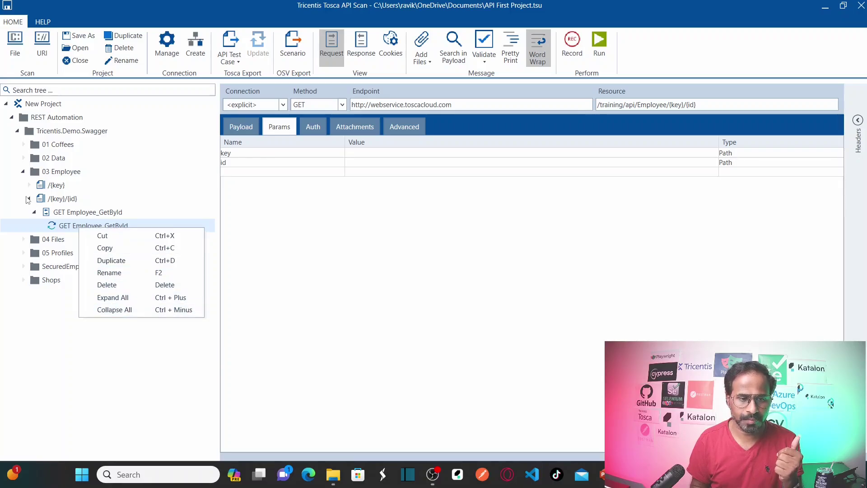
pyautogui.click(28, 200)
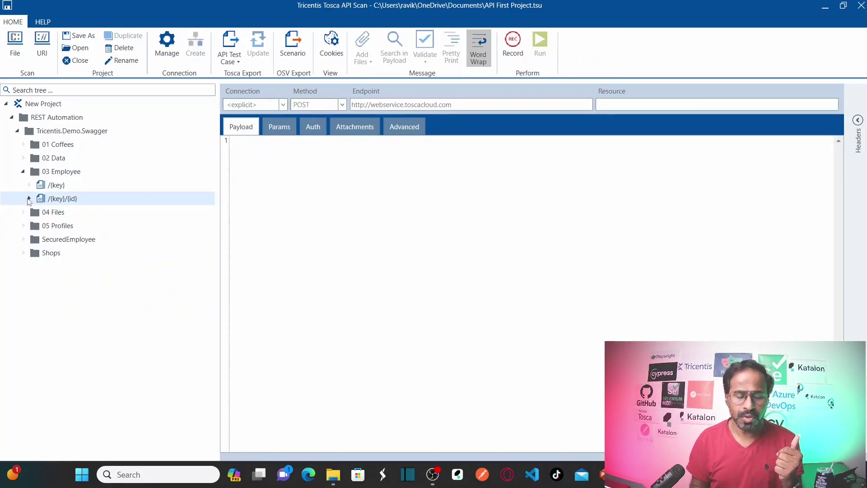
pyautogui.click(22, 172)
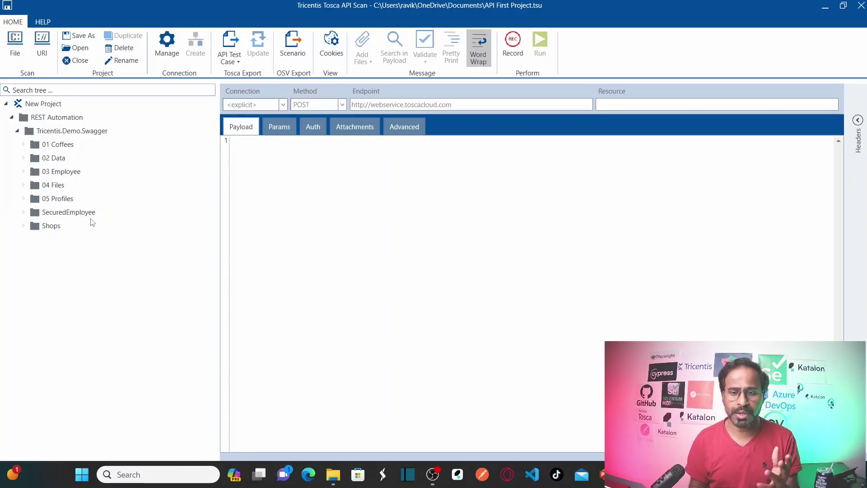
# Review the Best Practices slide in PowerPoint about where to save the API Scan project, and return to Tosca API Scan.
pyautogui.hotkey('alt', 'Tab')
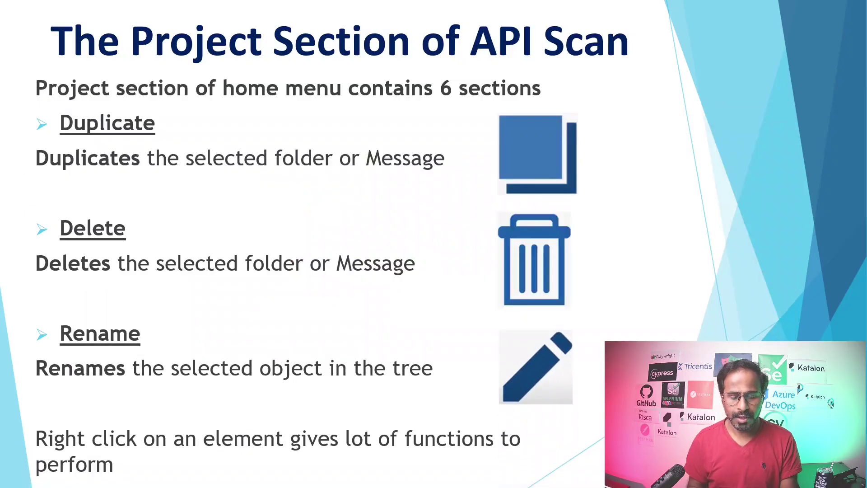
pyautogui.press('Right')
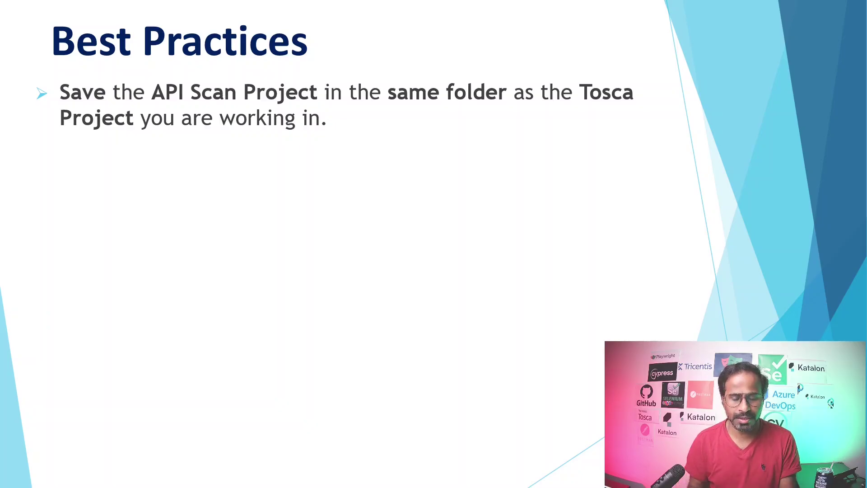
pyautogui.hotkey('alt', 'Tab')
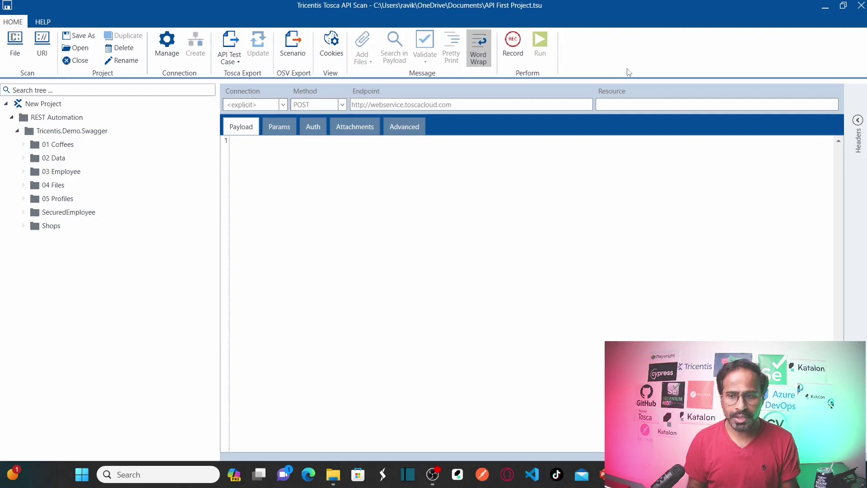
# Restore the API Scan window to its smaller size and compare it with Tosca Commander, checking the API Scan launch options there.
pyautogui.click(844, 6)
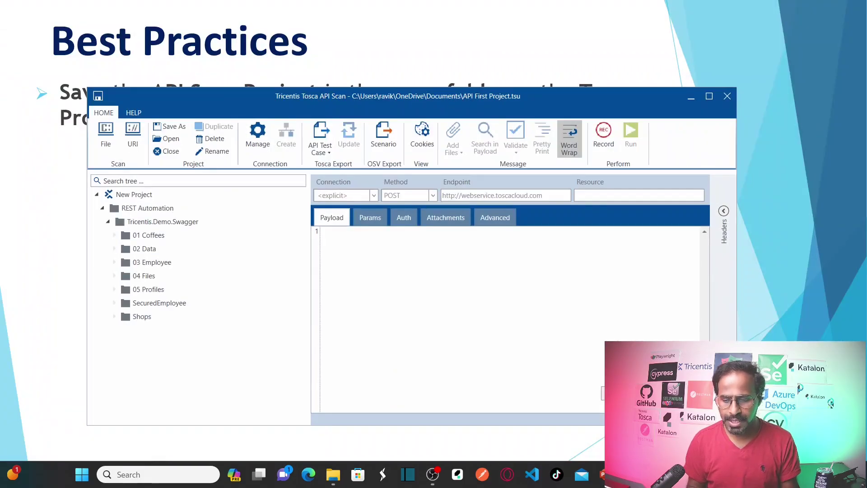
pyautogui.hotkey('alt', 'Tab')
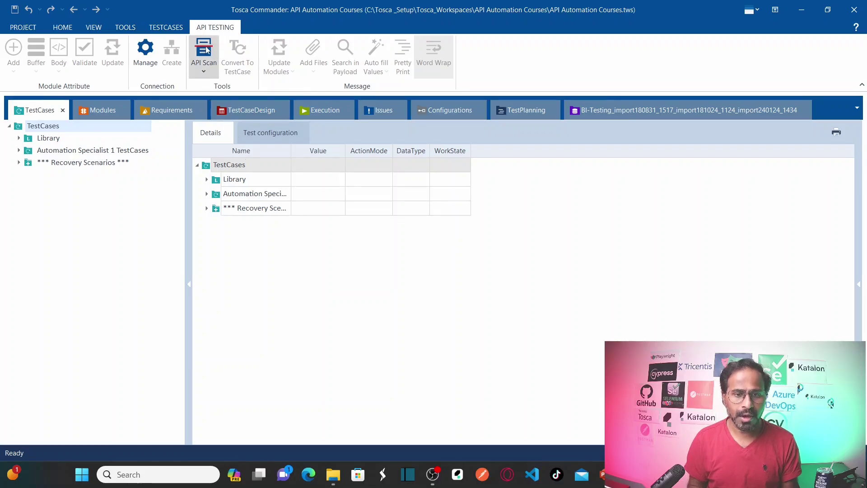
pyautogui.click(206, 74)
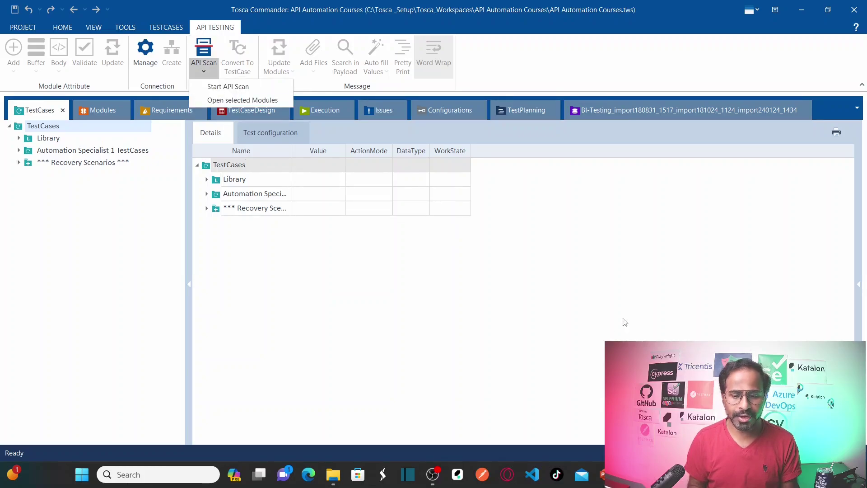
pyautogui.moveTo(657, 474)
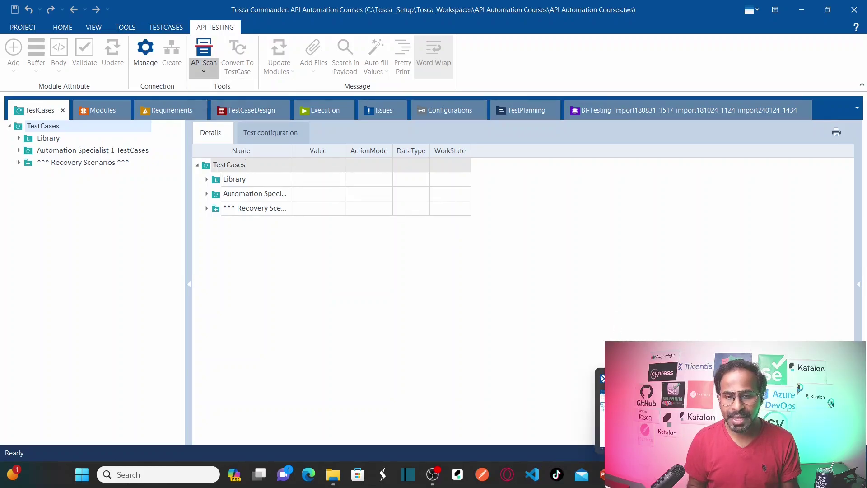
pyautogui.hotkey('alt', 'Tab')
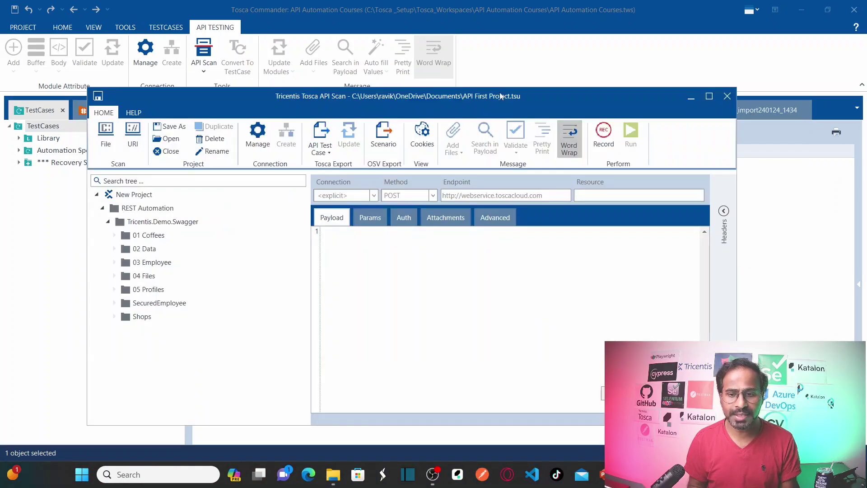
# Start saving the API Scan project under another location and browse to the Windows (C:) drive.
pyautogui.moveTo(478, 98)
pyautogui.mouseDown()
pyautogui.moveTo(429, 117)
pyautogui.moveTo(488, 104)
pyautogui.mouseUp()
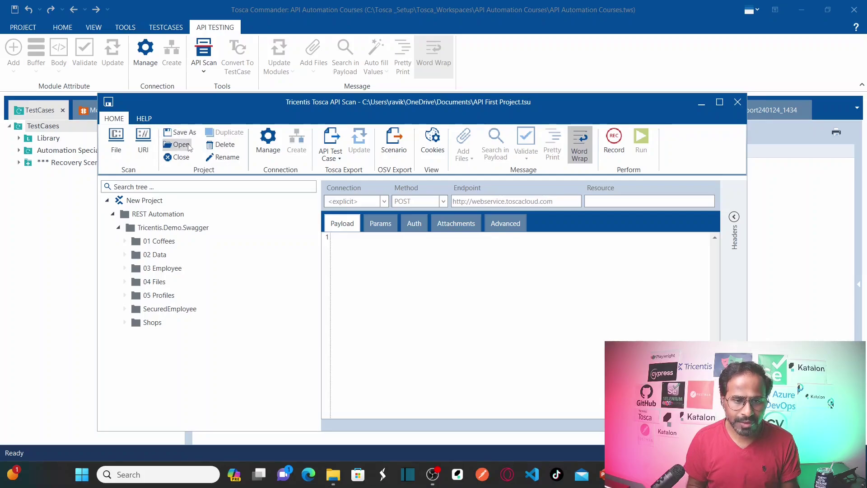
pyautogui.click(176, 132)
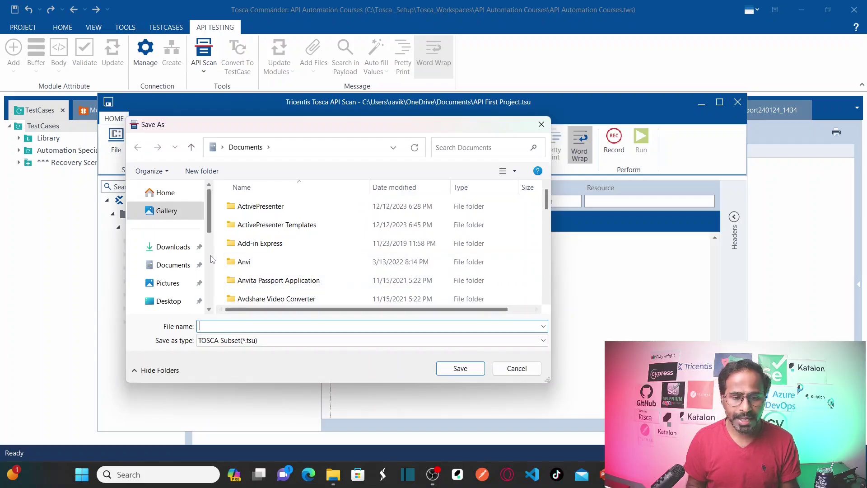
pyautogui.scroll(-3, 194, 280)
pyautogui.scroll(-3, 206, 280)
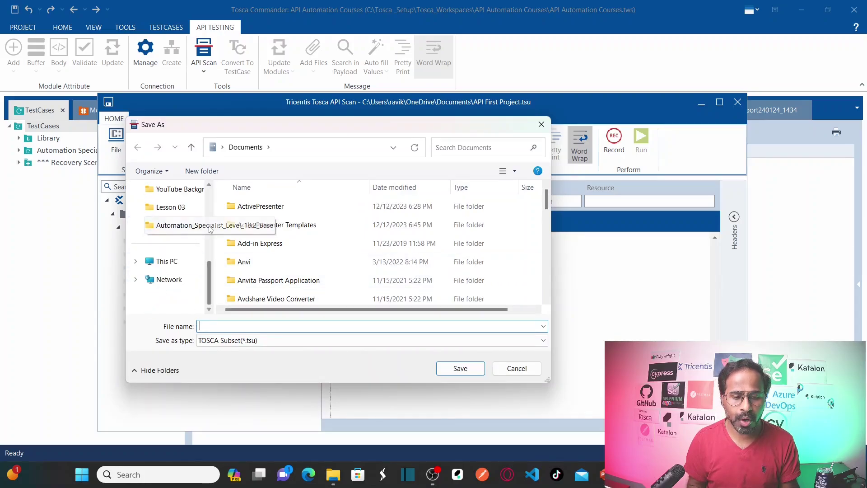
pyautogui.click(170, 263)
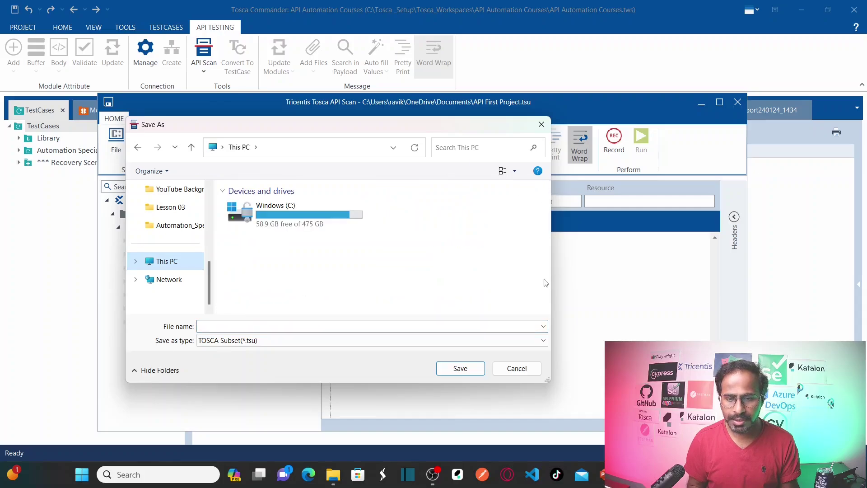
pyautogui.doubleClick(297, 216)
# Look through the TOSCA\Tosca_Projects folder as a possible save location, and leave without saving.
pyautogui.press('h')
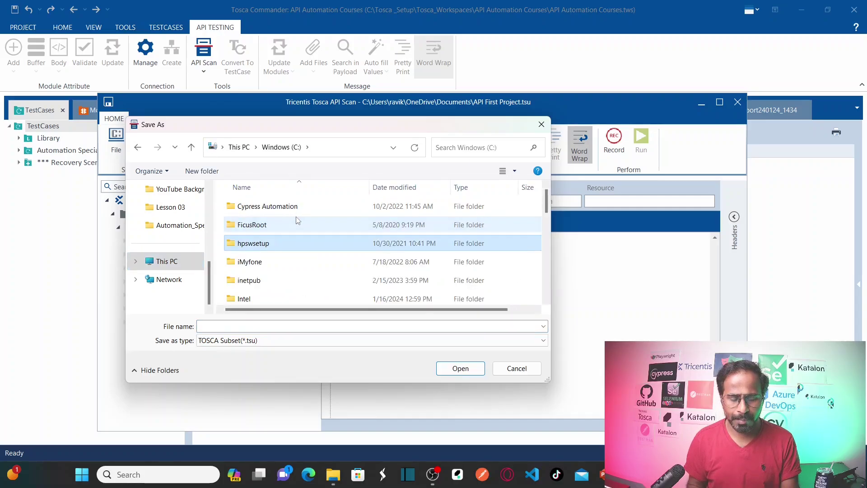
pyautogui.press('t')
pyautogui.press('o')
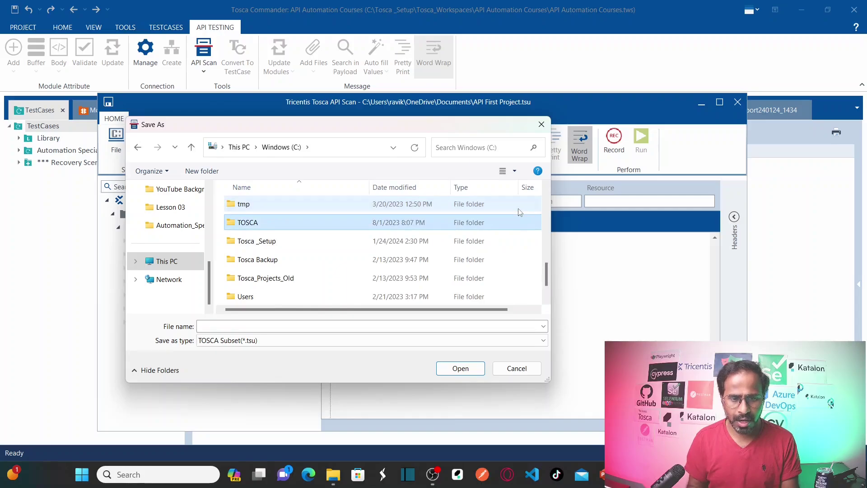
pyautogui.press('Return')
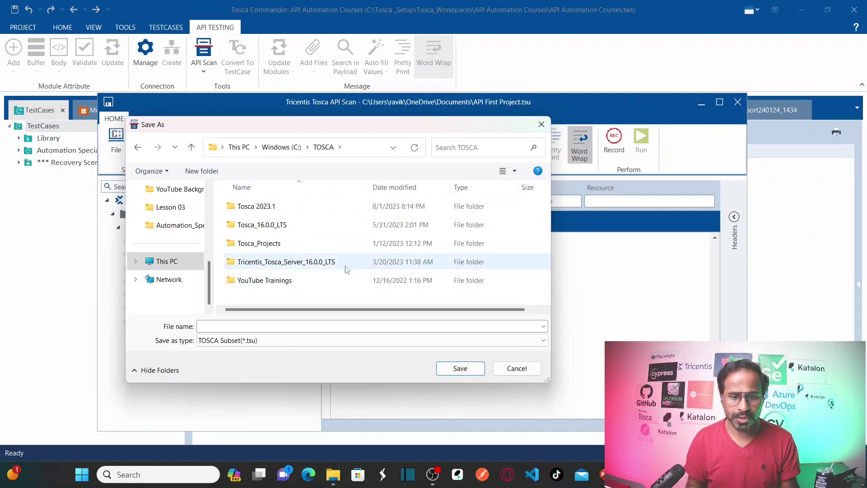
pyautogui.doubleClick(266, 245)
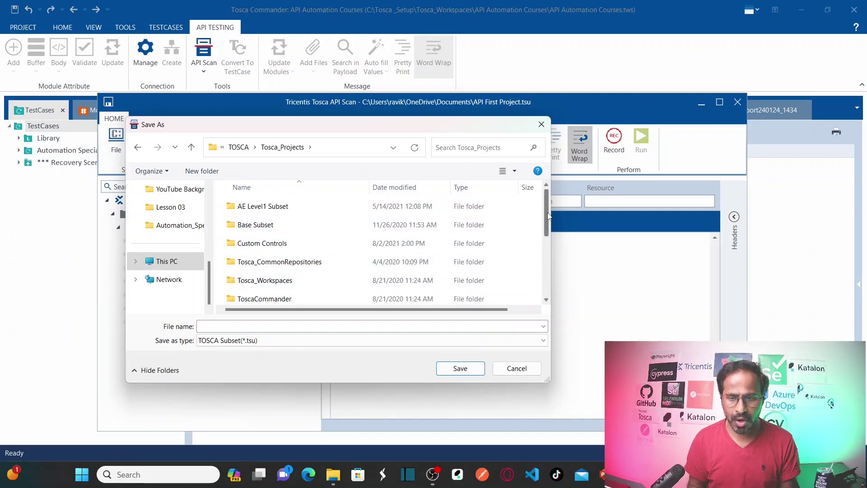
pyautogui.scroll(-2, 549, 230)
pyautogui.moveTo(550, 238); pyautogui.dragTo(548, 191)
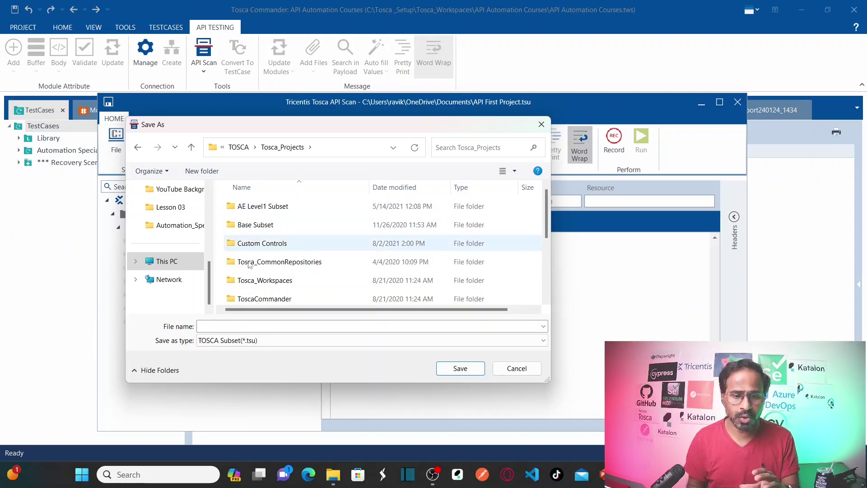
pyautogui.click(514, 367)
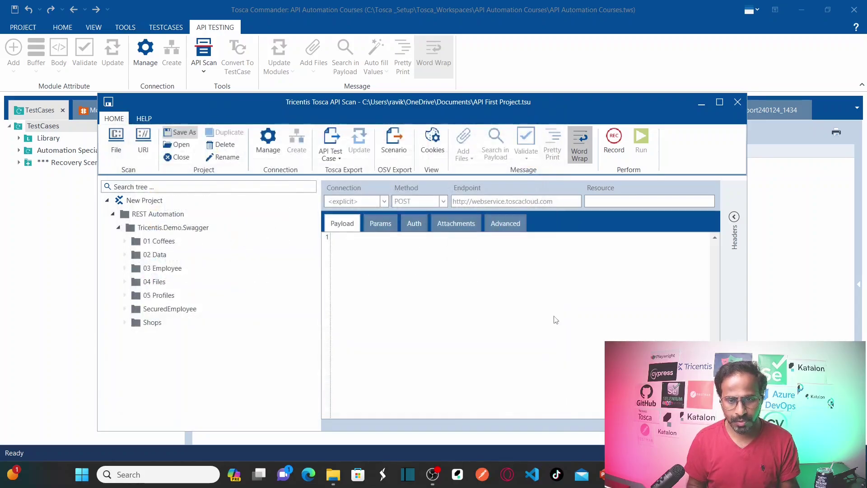
# Review the Best Practices point about undo and deleted elements in PowerPoint, and return to the Tosca API Scan window.
pyautogui.hotkey('alt', 'Tab')
pyautogui.hotkey('alt', 'Tab')
pyautogui.click(494, 271)
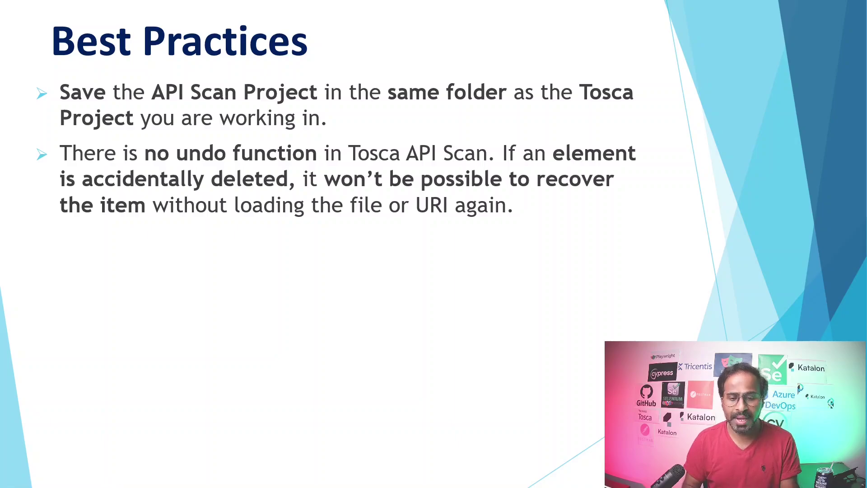
pyautogui.hotkey('alt', 'Tab')
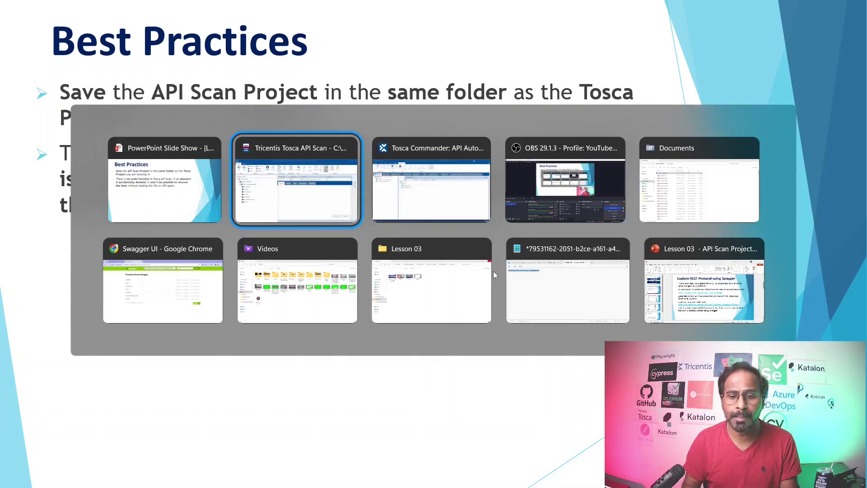
pyautogui.hotkey('alt', 'Tab')
pyautogui.hotkey('alt', 'Tab')
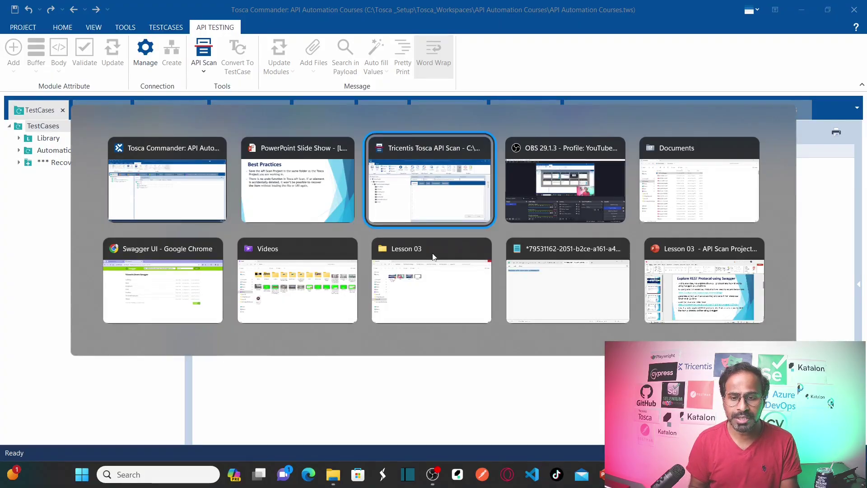
pyautogui.click(414, 176)
pyautogui.moveTo(384, 104); pyautogui.dragTo(363, 80)
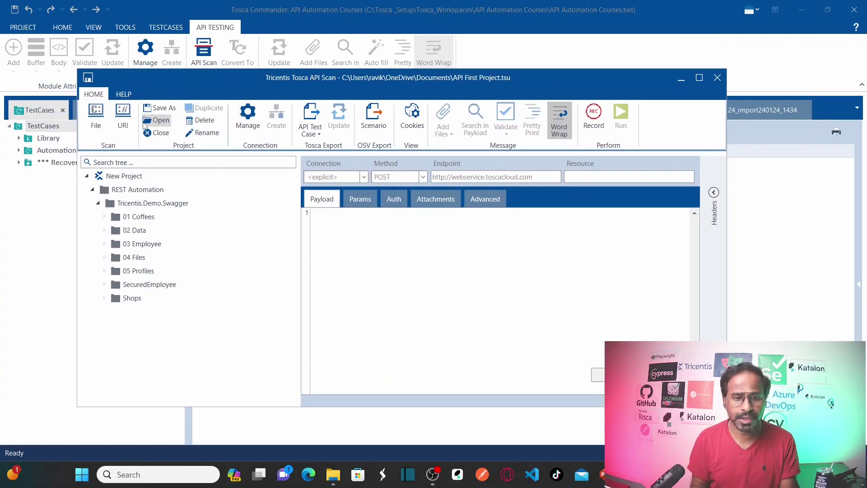
# Check the project information page of the workspace in Tosca Commander, and return to Tosca API Scan.
pyautogui.click(27, 29)
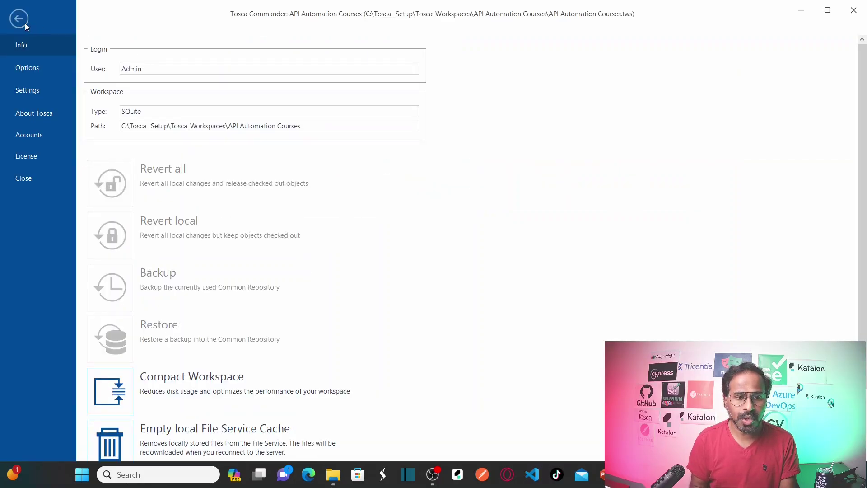
pyautogui.click(25, 23)
pyautogui.hotkey('alt', 'Tab')
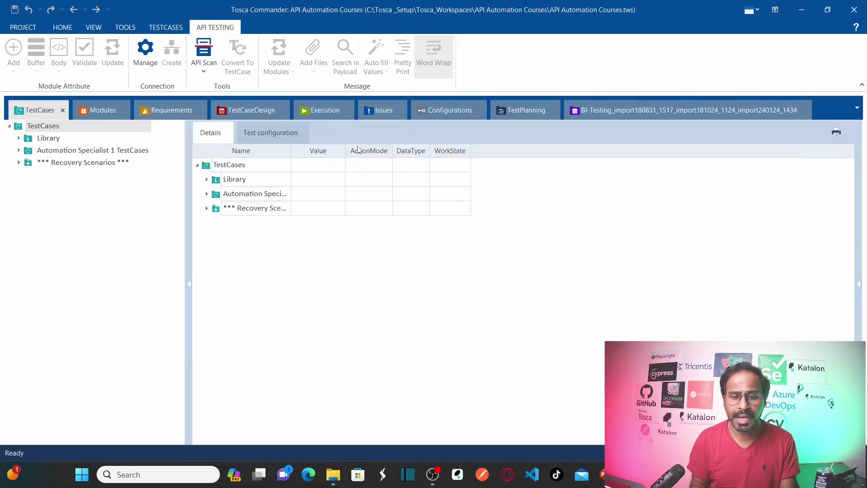
pyautogui.hotkey('alt', 'Tab')
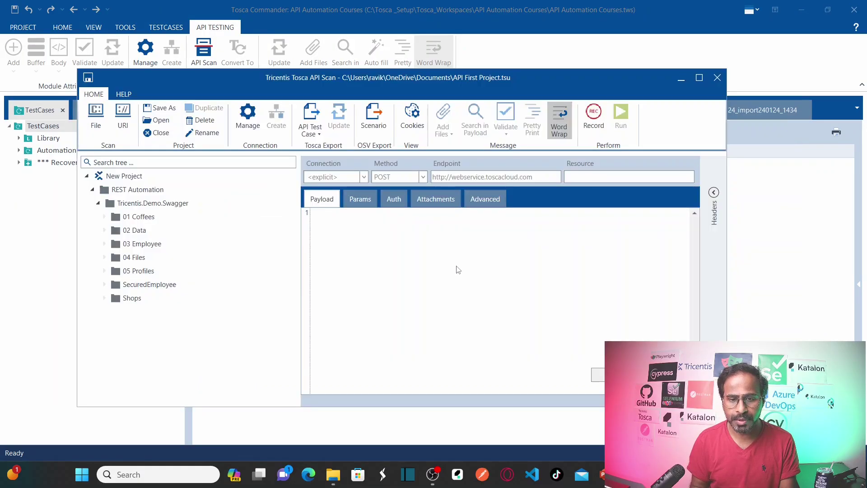
# Show the Best Practices points in PowerPoint on saving regularly and duplicating the main folder, and return to Tosca API Scan.
pyautogui.hotkey('alt', 'Tab')
pyautogui.hotkey('alt', 'Tab')
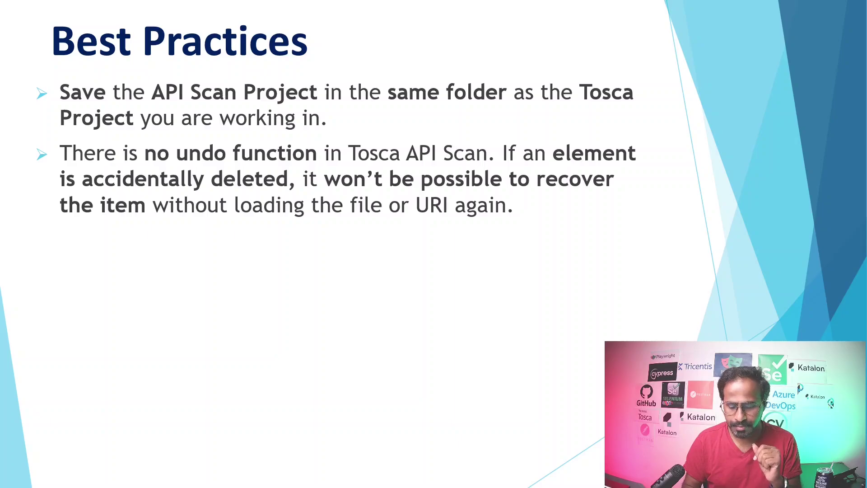
pyautogui.press('Right')
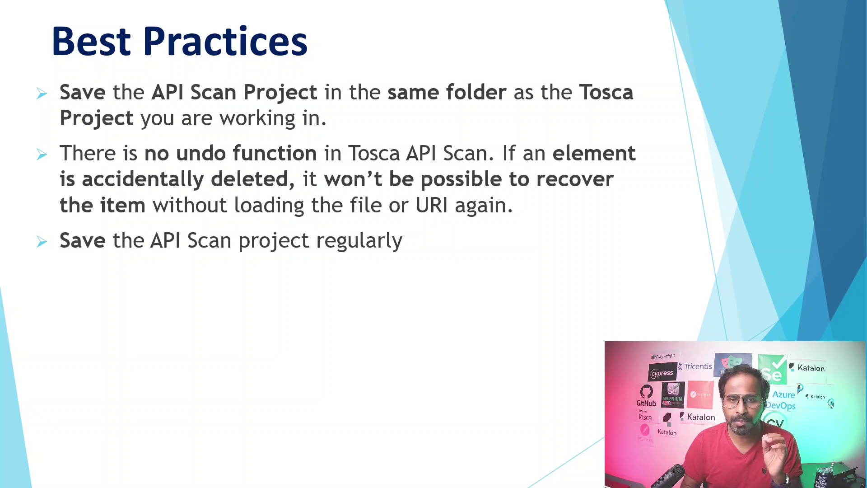
pyautogui.press('Right')
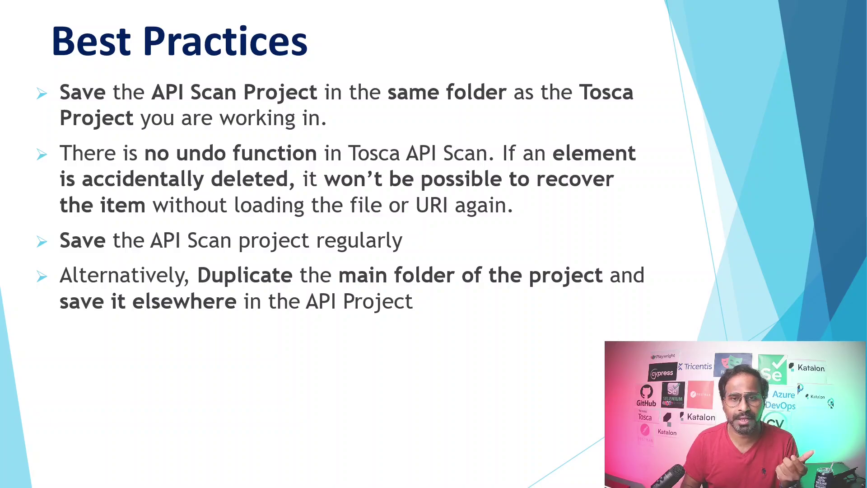
pyautogui.hotkey('alt', 'Tab')
pyautogui.hotkey('alt', 'Tab')
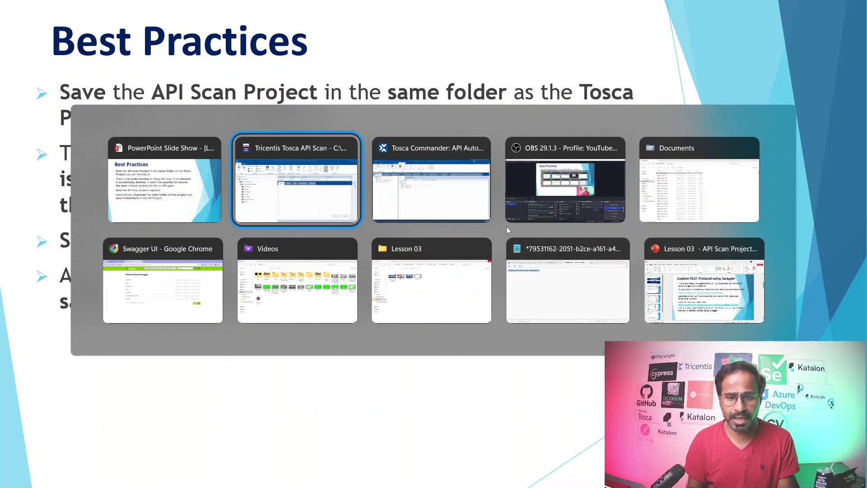
pyautogui.hotkey('alt', 'Tab')
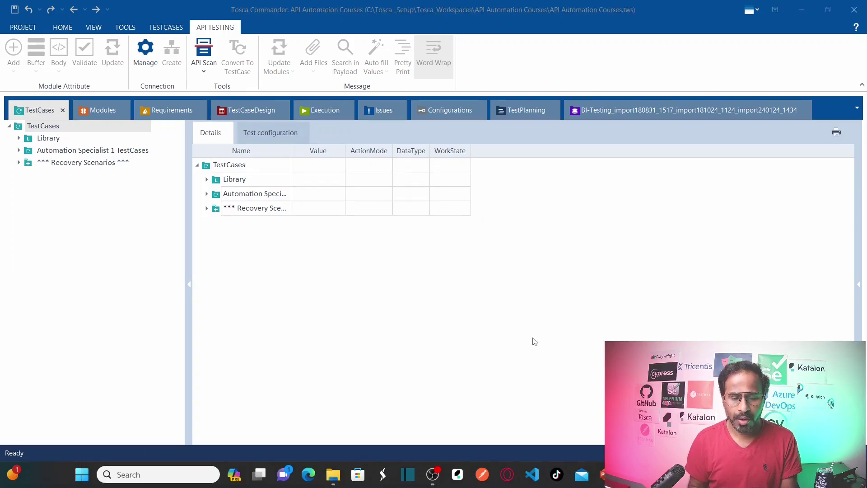
pyautogui.hotkey('alt', 'Tab')
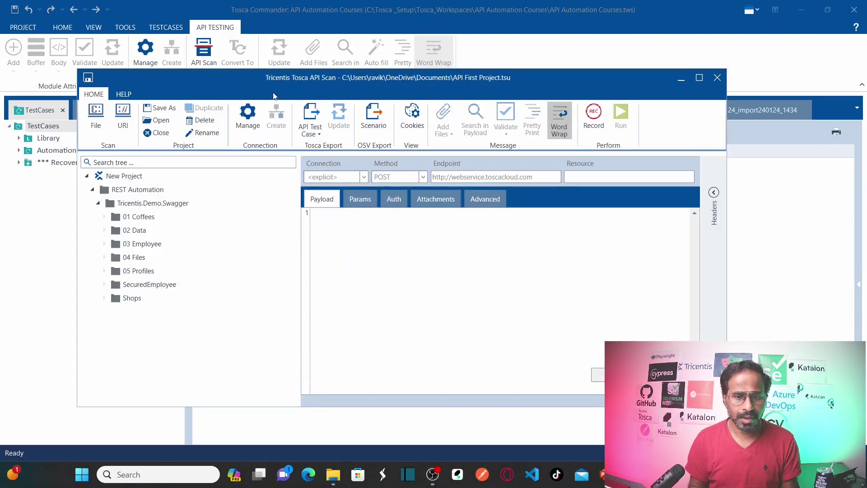
# Maximize the API Scan window, duplicate the REST Automation main folder and collapse the original folder.
pyautogui.doubleClick(267, 79)
pyautogui.click(12, 117)
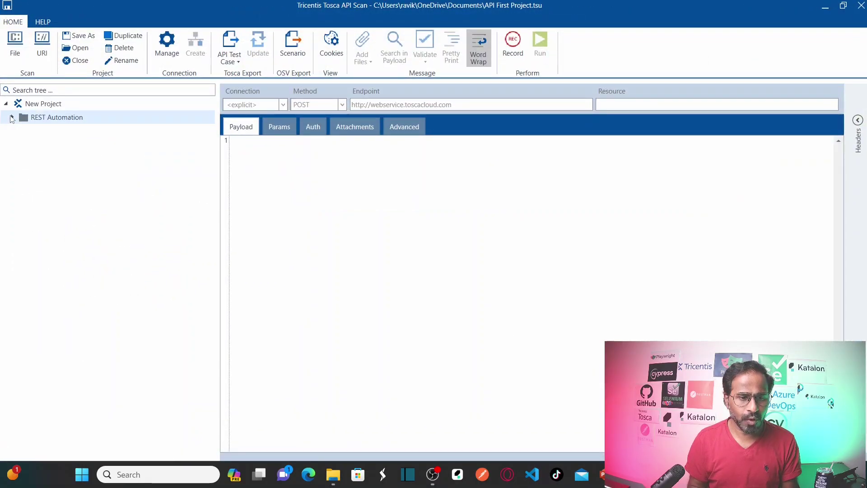
pyautogui.rightClick(59, 120)
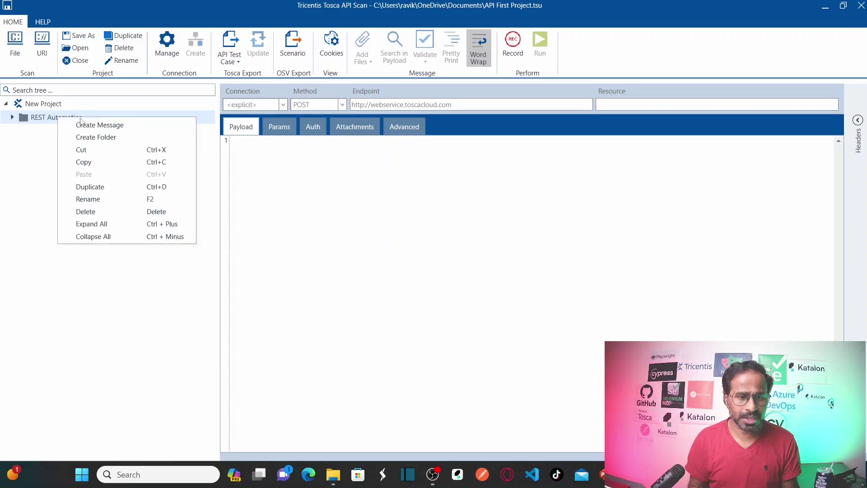
pyautogui.click(26, 118)
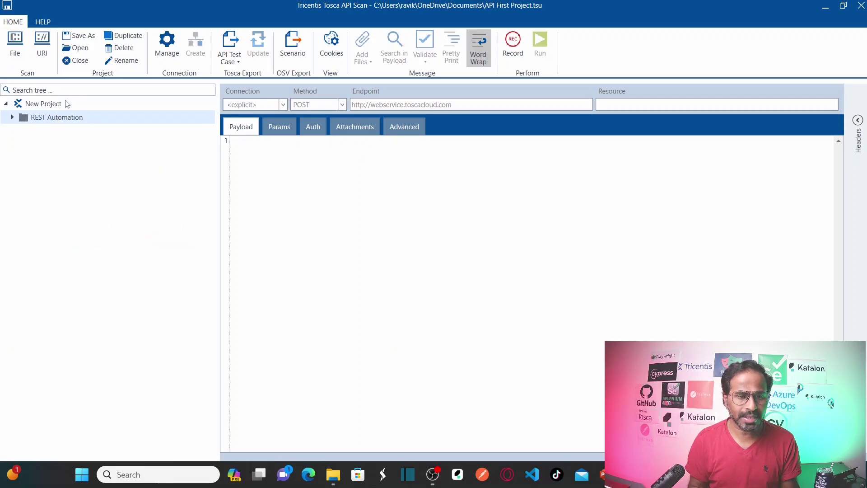
pyautogui.click(124, 38)
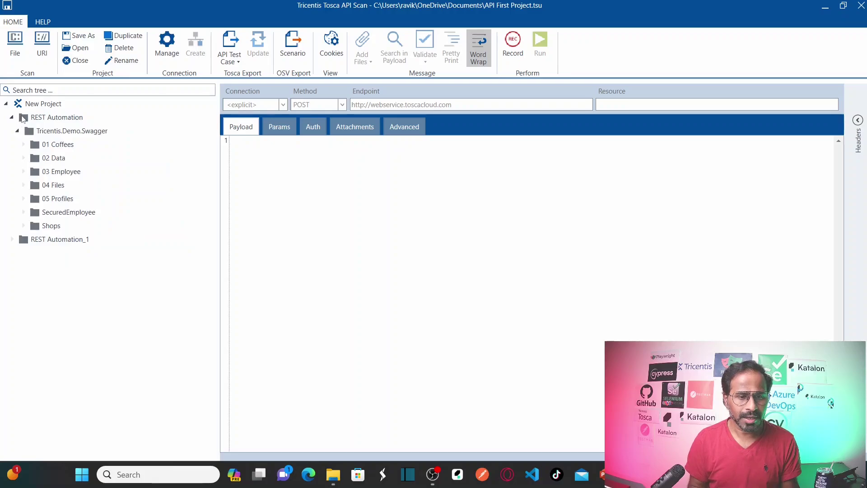
pyautogui.click(11, 118)
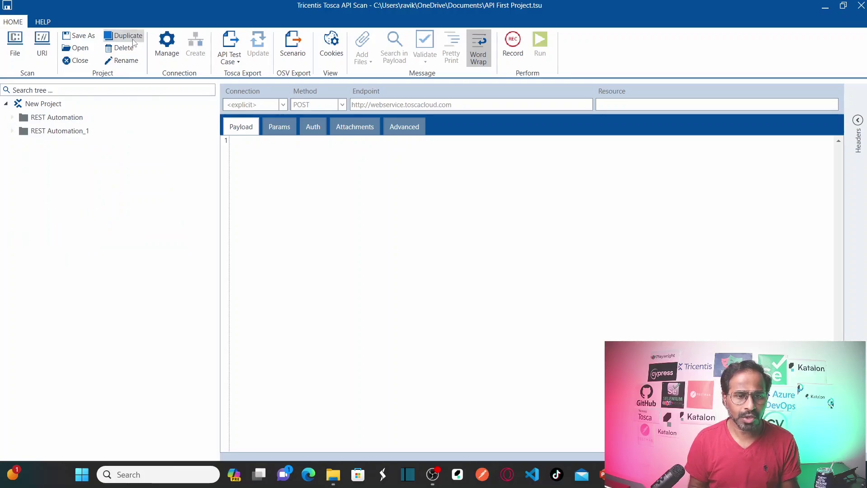
# Rename the duplicated folder as REST Automation_Backup.
pyautogui.click(52, 131)
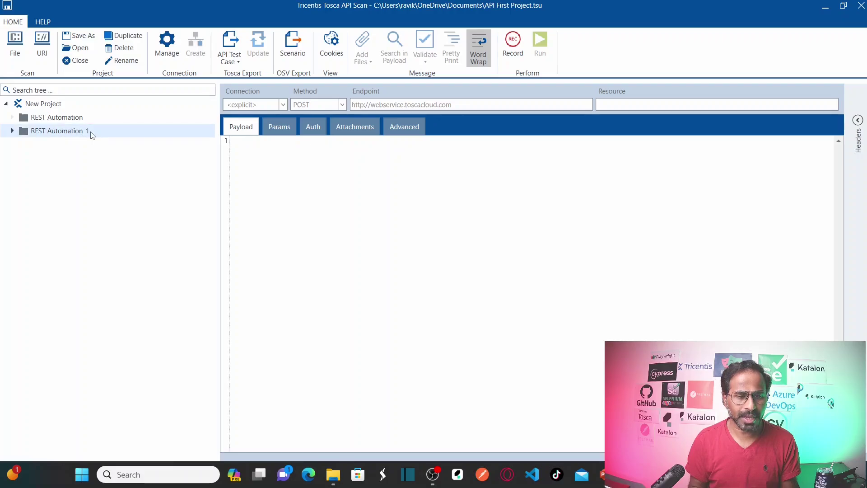
pyautogui.click(120, 60)
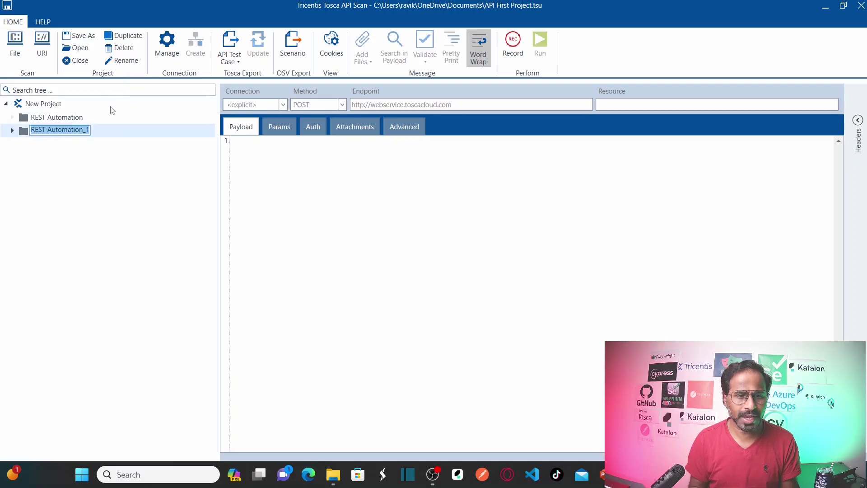
pyautogui.click(90, 129)
pyautogui.press('BackSpace')
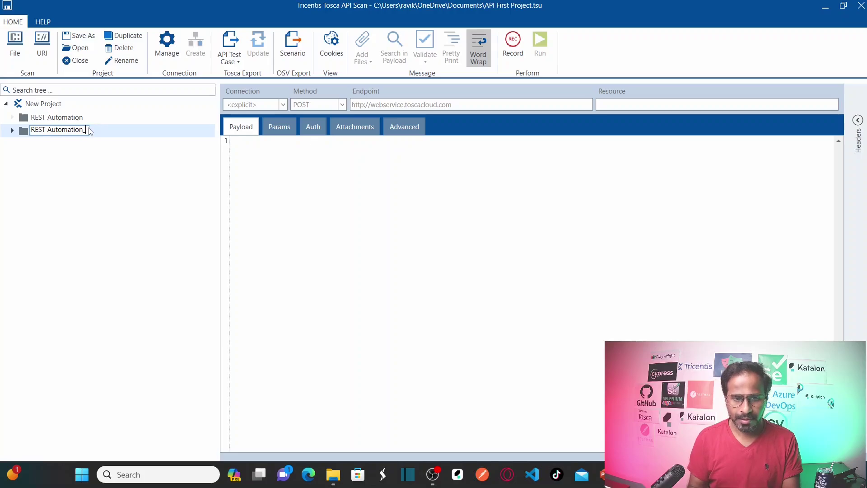
pyautogui.write('_Backup')
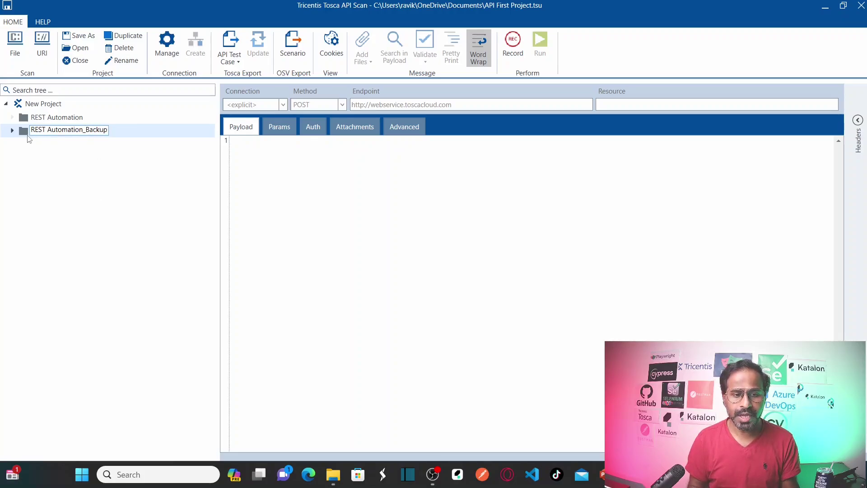
pyautogui.click(27, 135)
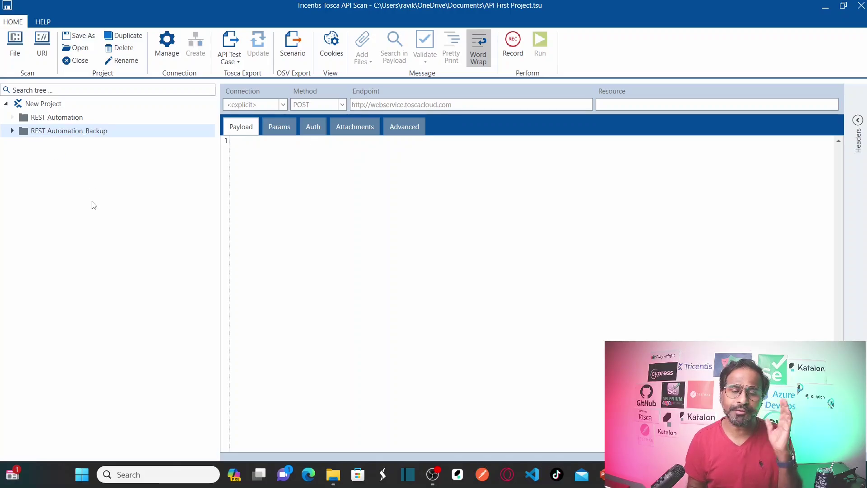
# Switch to the PowerPoint slide show and show the Best Practices point about renaming items with a numerical prefix.
pyautogui.hotkey('alt', 'Tab')
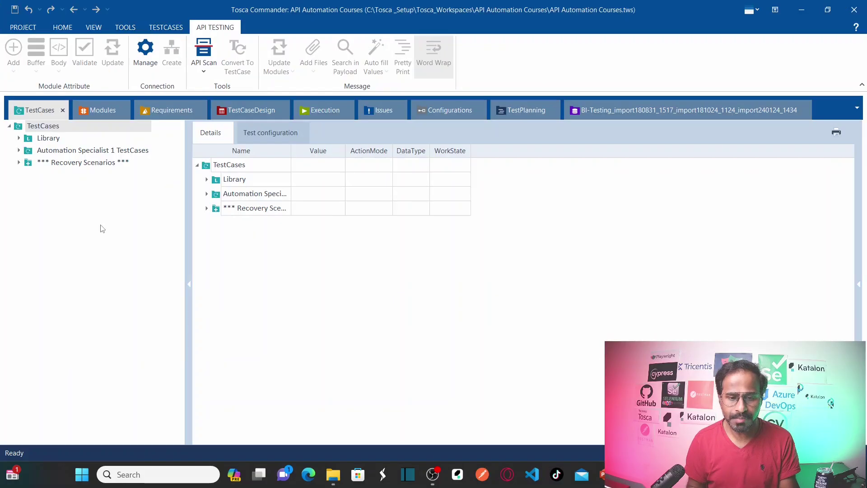
pyautogui.hotkey('alt', 'Tab')
pyautogui.press('Tab')
pyautogui.press('Right')
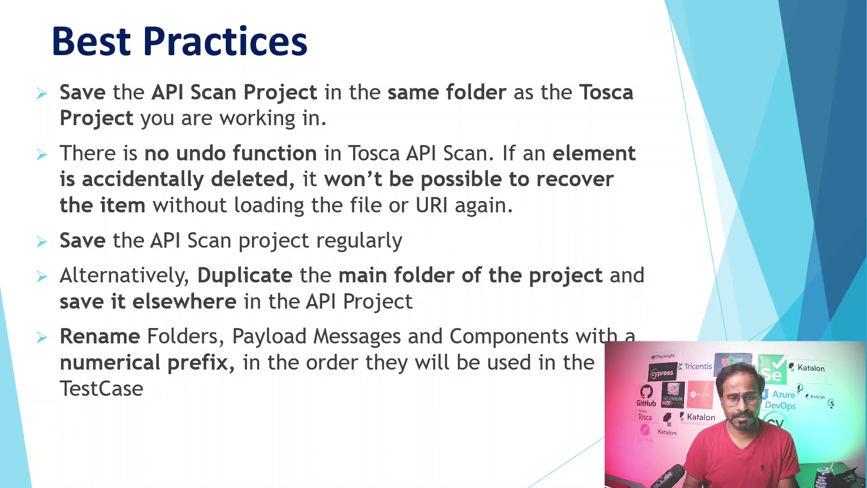
# Switch to Tosca API Scan and expand the original REST Automation folder down to the requests in 01 Coffees.
pyautogui.hotkey('alt', 'Tab')
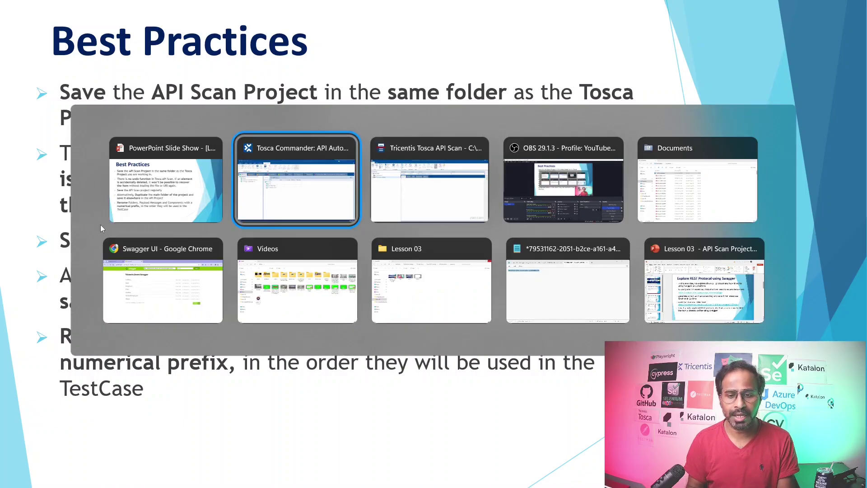
pyautogui.hotkey('alt', 'Tab')
pyautogui.click(13, 117)
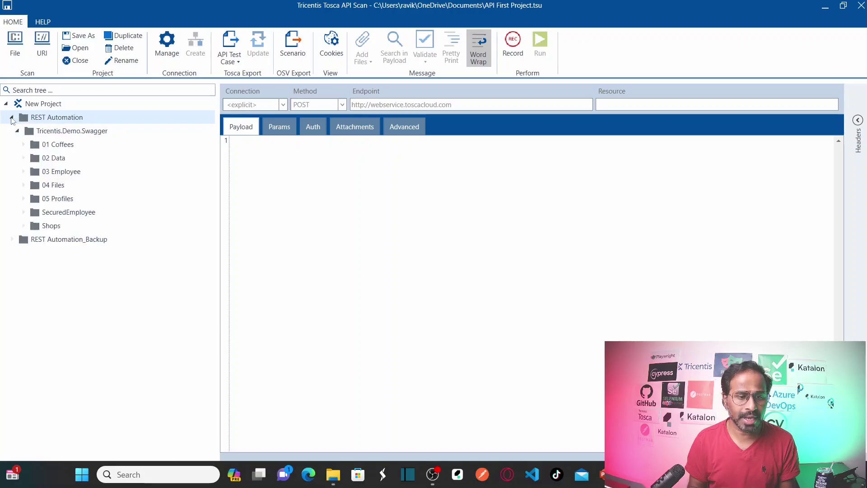
pyautogui.click(24, 145)
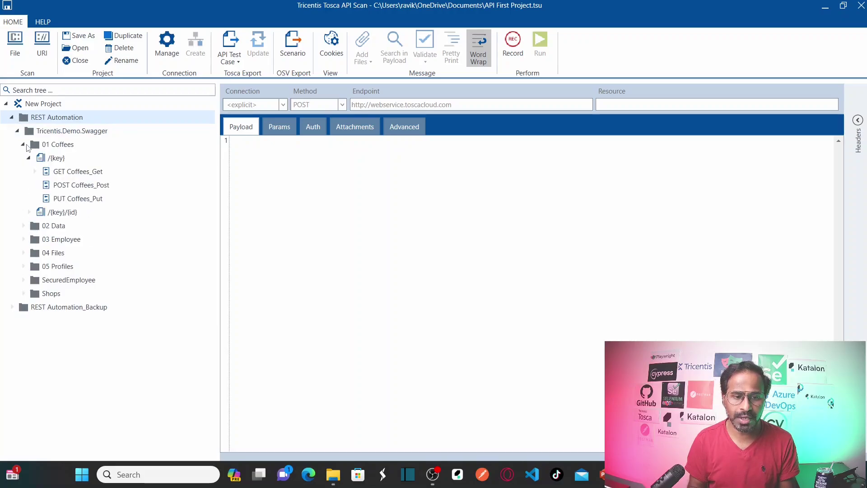
# Rename the GET Coffees_Get item under /{key} as 01 GET Coffees_Get.
pyautogui.click(70, 175)
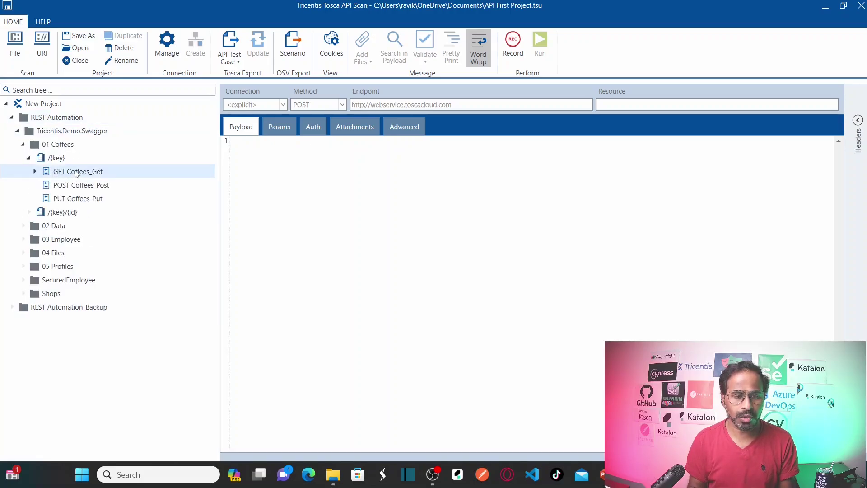
pyautogui.rightClick(72, 171)
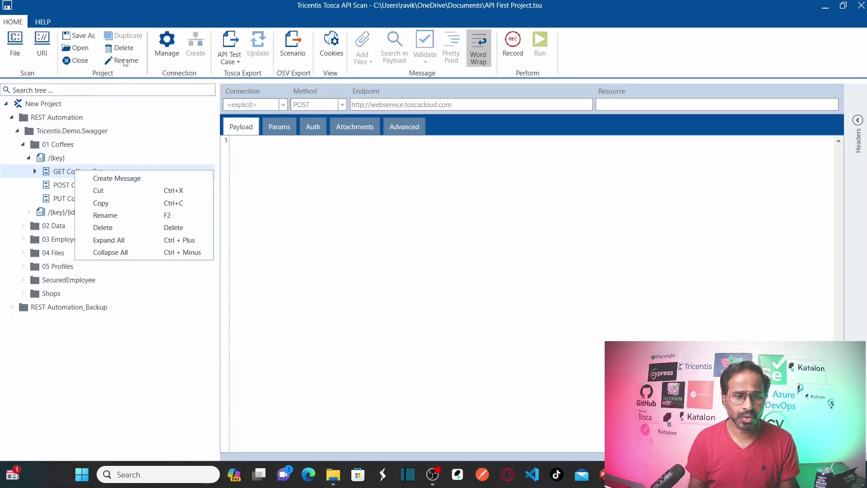
pyautogui.click(122, 60)
pyautogui.click(58, 171)
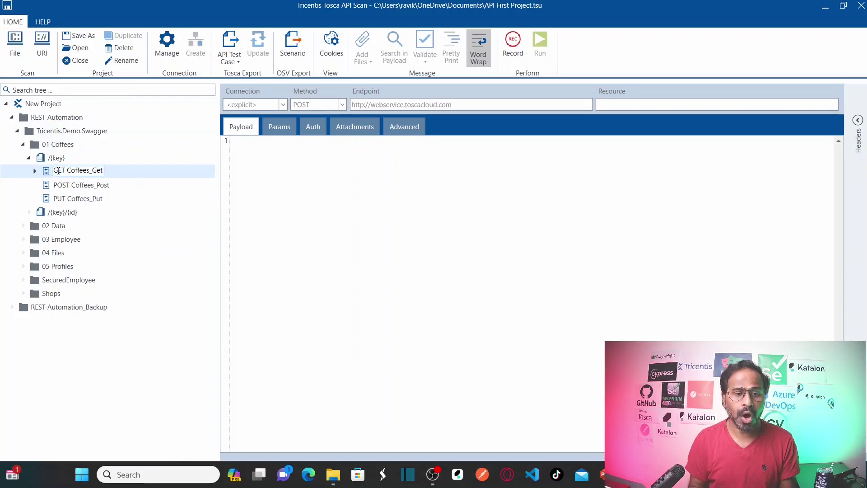
pyautogui.write('01')
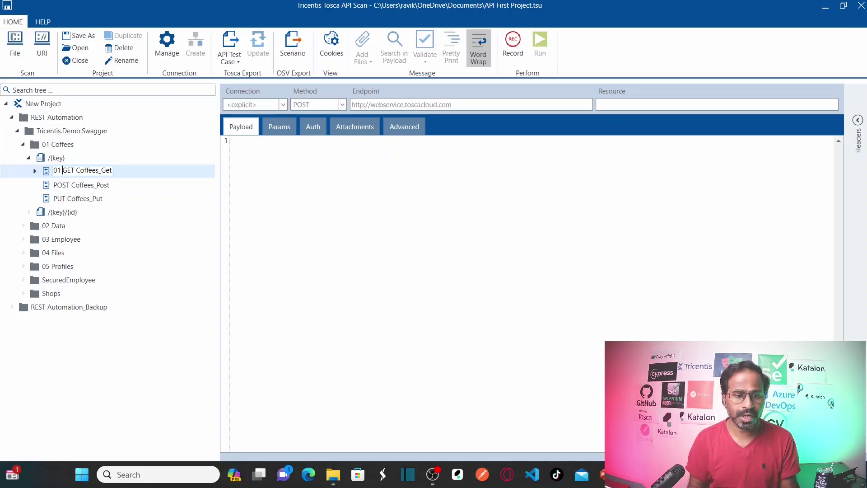
# Rename the POST Coffees_Post item under /{key} as 02 POST Coffees_Post.
pyautogui.click(85, 186)
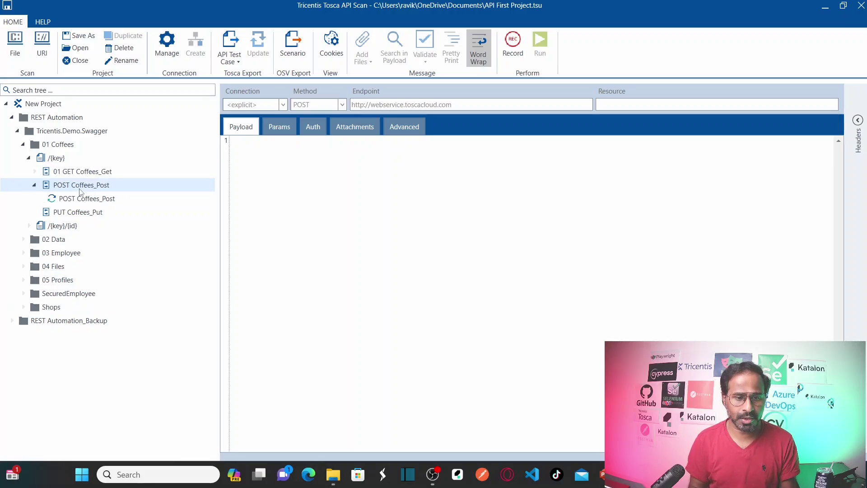
pyautogui.click(121, 60)
pyautogui.click(55, 184)
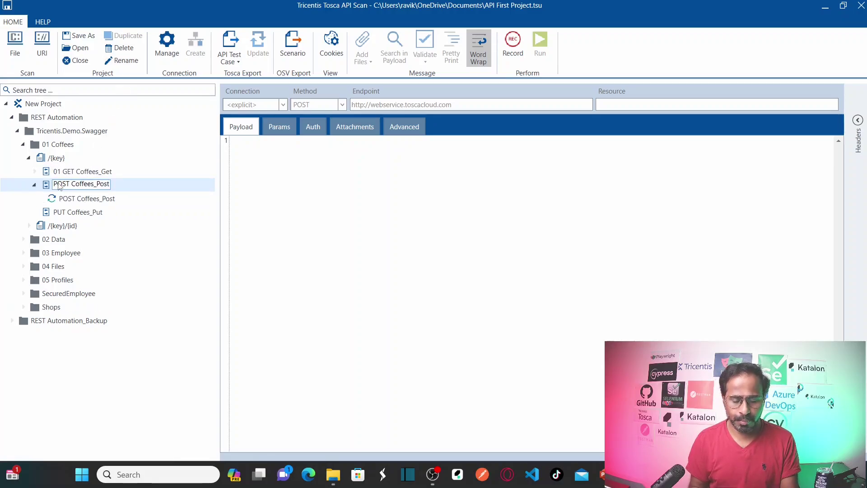
pyautogui.write('02')
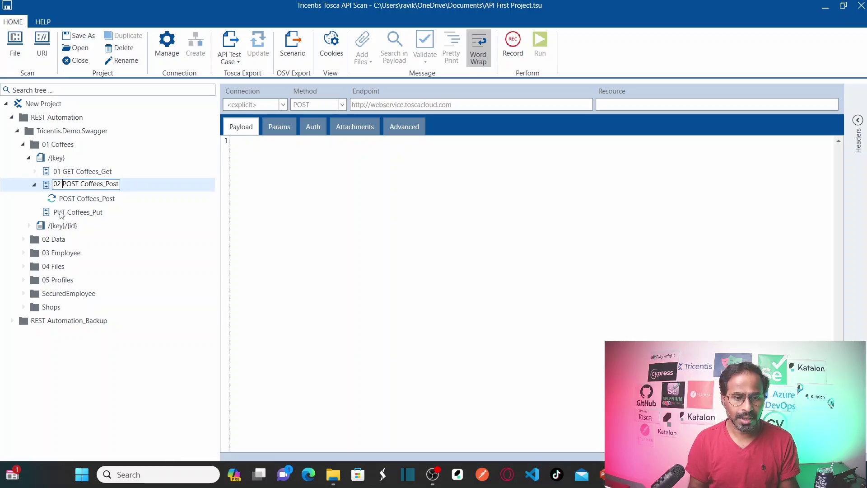
# Rename the PUT Coffees_Put item under /{key} as 03 PUT Coffees_Put.
pyautogui.click(61, 213)
pyautogui.click(121, 60)
pyautogui.press('Home')
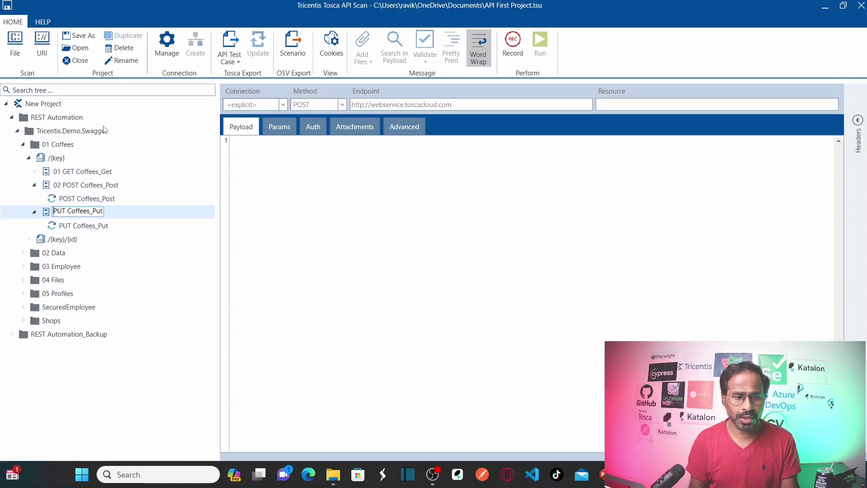
pyautogui.write('03')
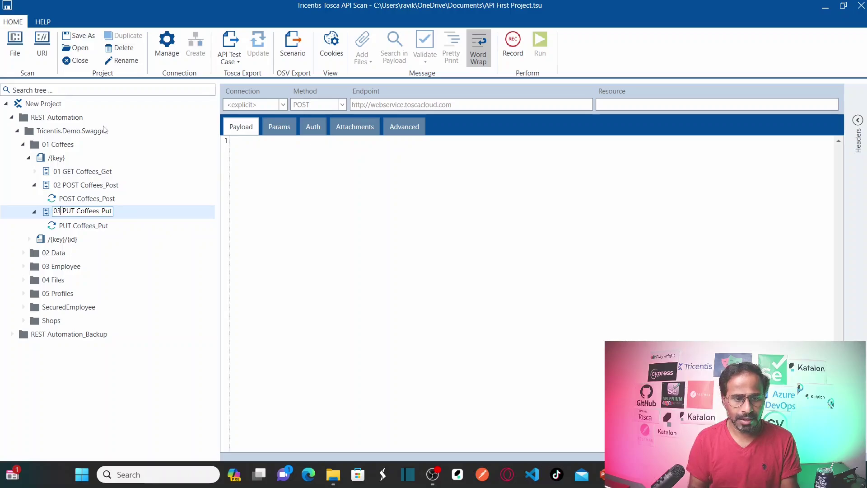
pyautogui.click(83, 175)
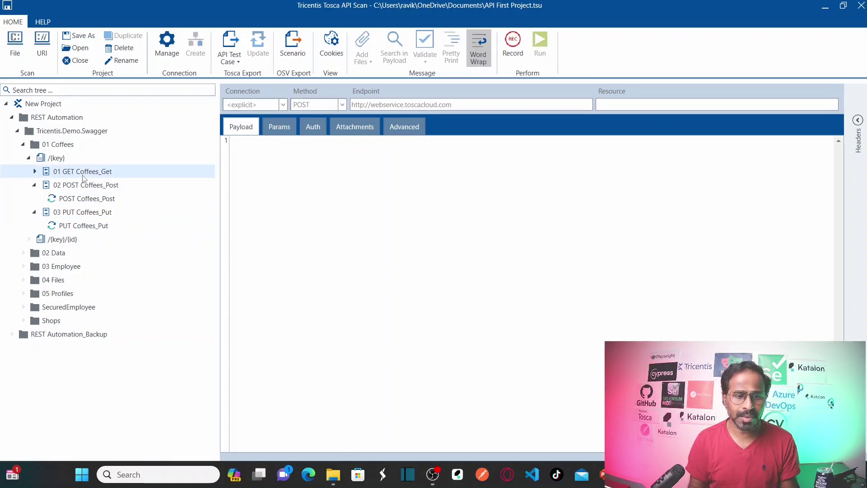
# Collapse the 02 POST and 03 PUT Coffees items and review the numbered order of the requests.
pyautogui.click(35, 185)
pyautogui.click(34, 199)
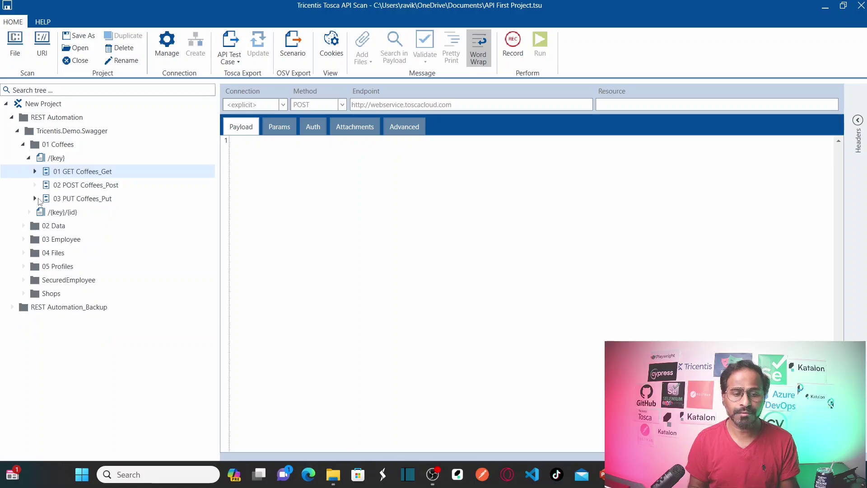
pyautogui.click(88, 186)
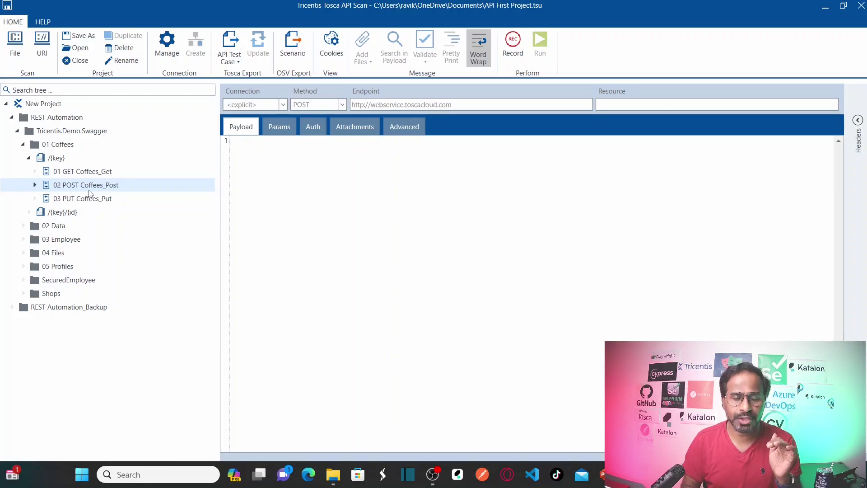
pyautogui.click(75, 173)
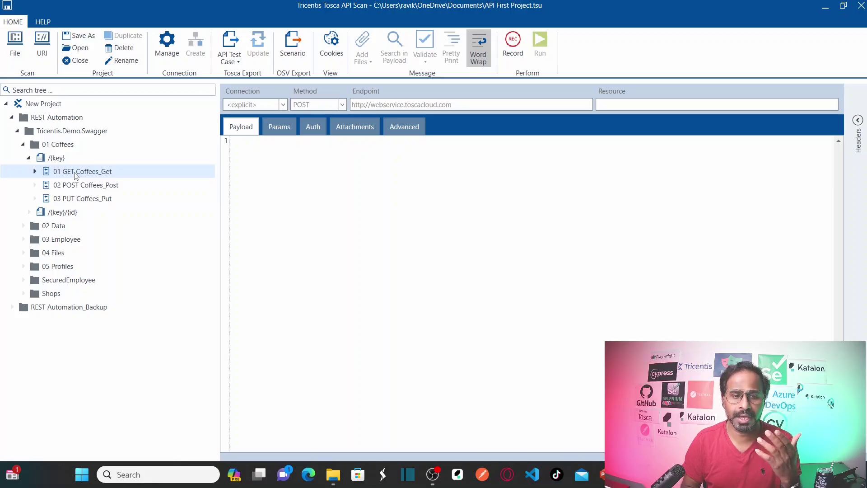
# Switch to the PowerPoint slide show and advance from Best Practices to the Key Points slide.
pyautogui.hotkey('alt', 'Tab')
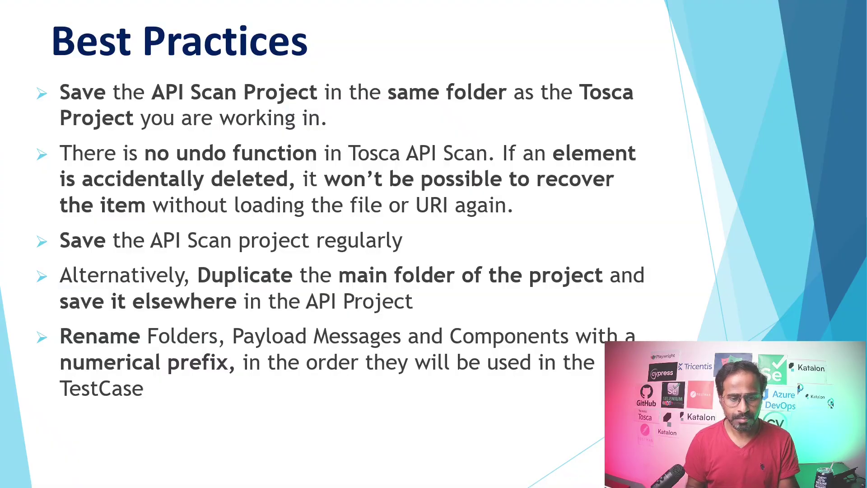
pyautogui.press('Right')
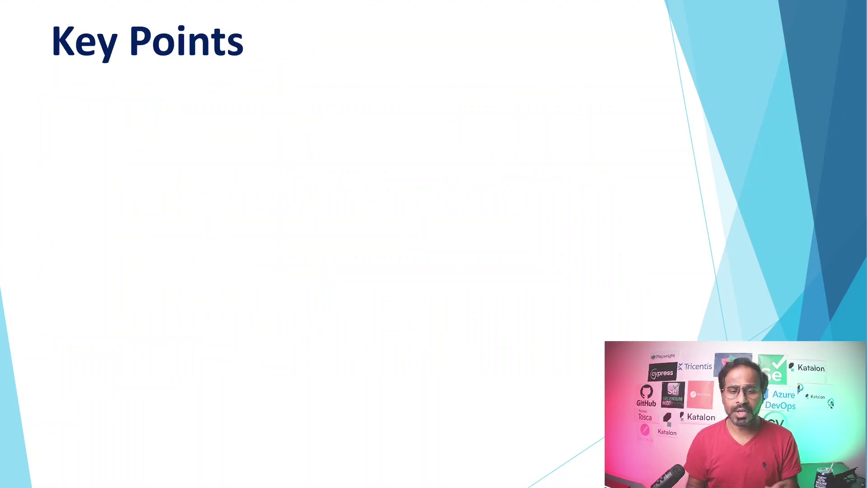